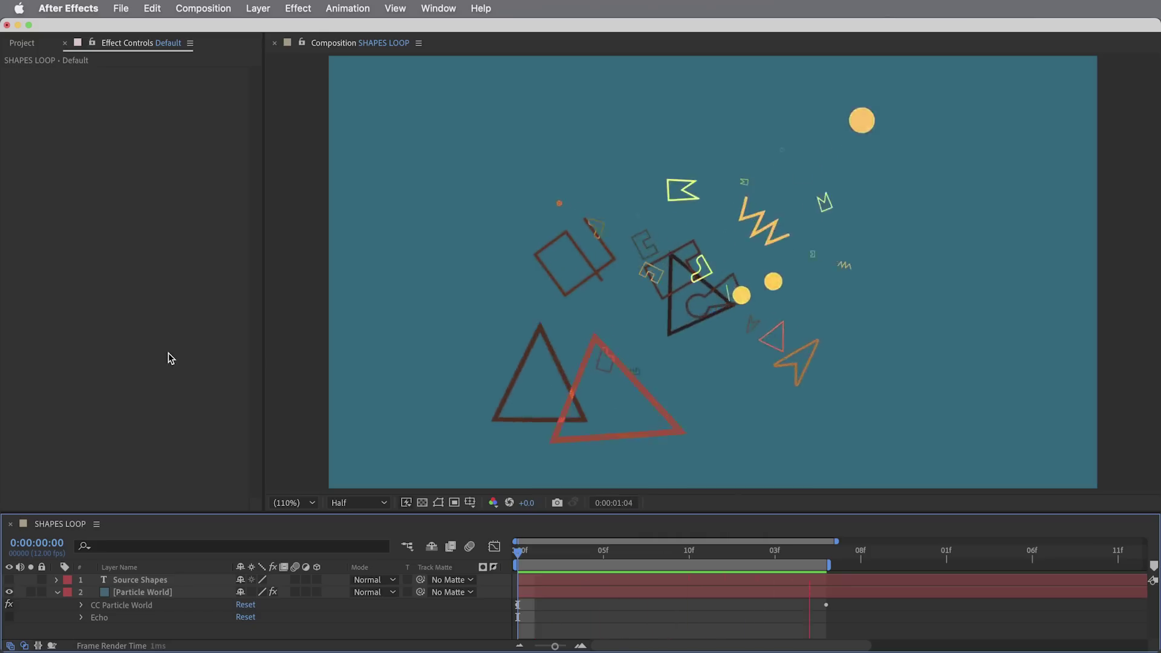
Step: Play the sample comp preview and reveal its CC Particle World settings
key(space)
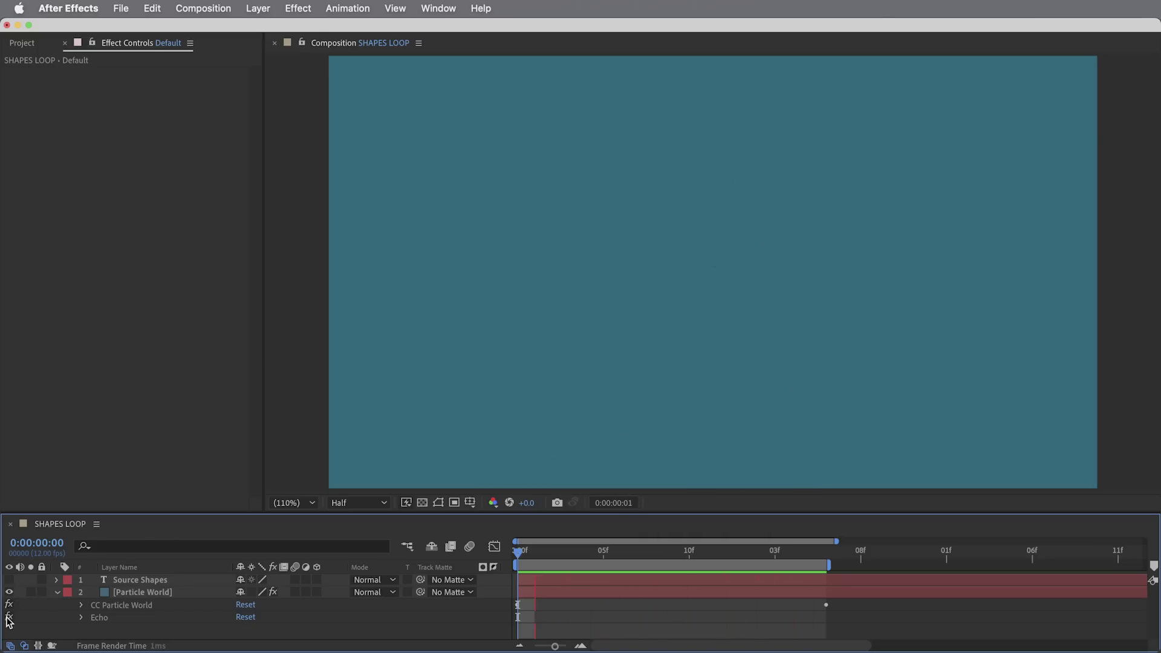
click(128, 606)
click(194, 332)
click(182, 344)
Step: Set the particles' Birth Size to 1 and Death Size to 4
click(153, 271)
text(1)
key(Tab)
text(4)
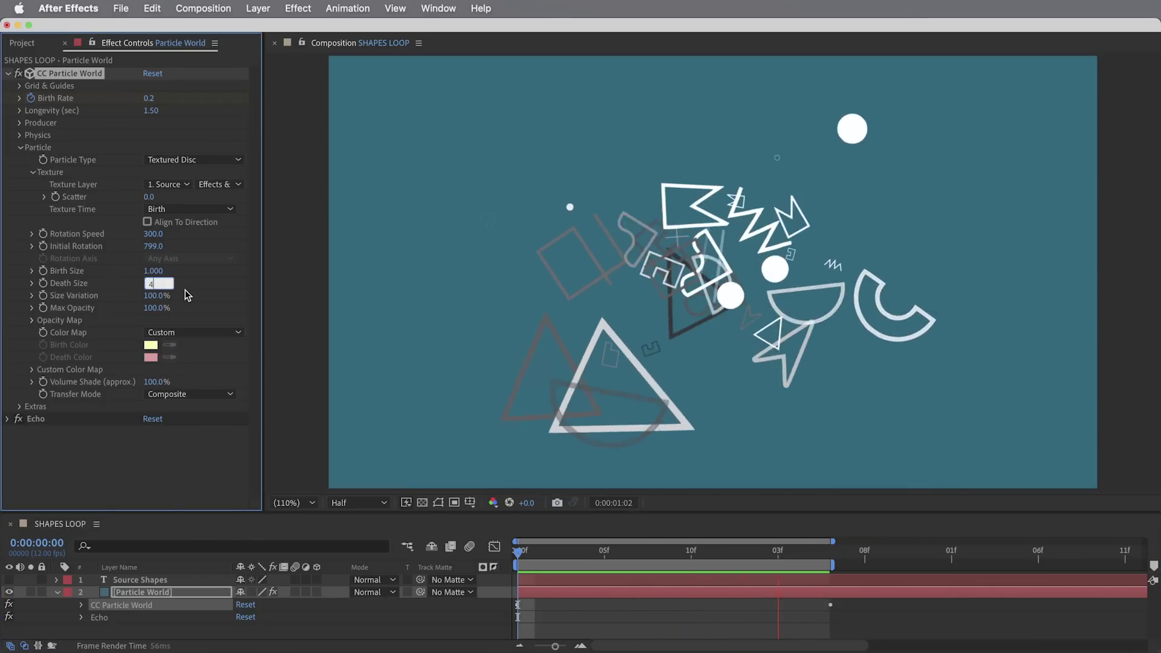
key(Return)
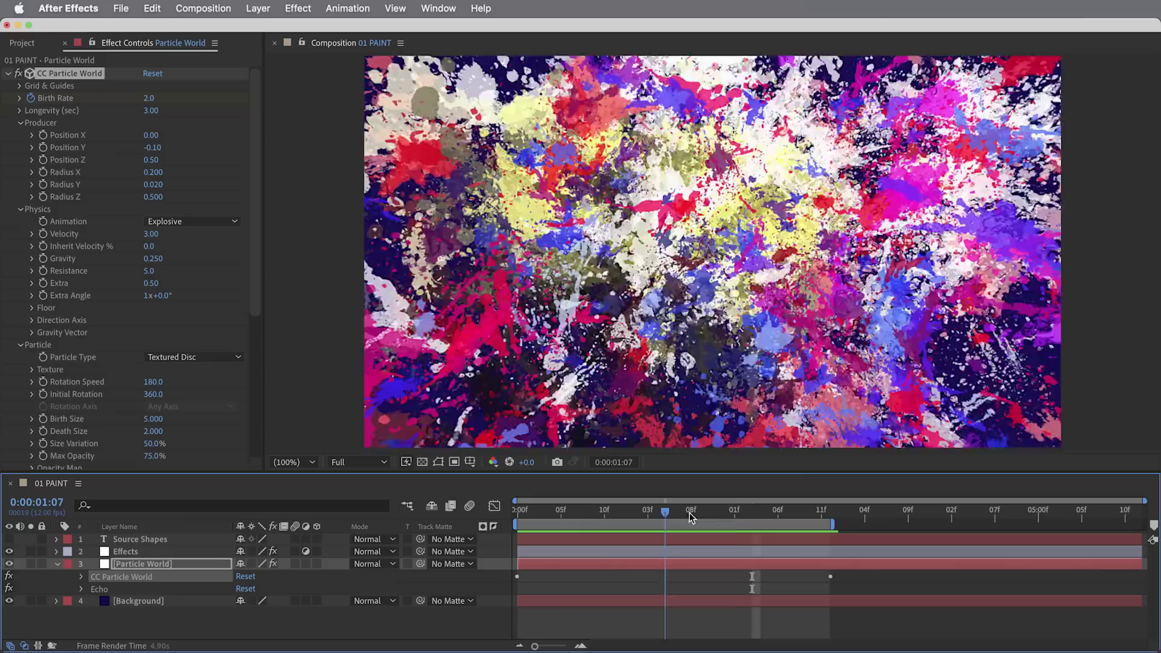
Step: Preview the 01 PAINT comp from a later frame, then show the Tiki particle layer
drag(661, 513, 756, 514)
key(space)
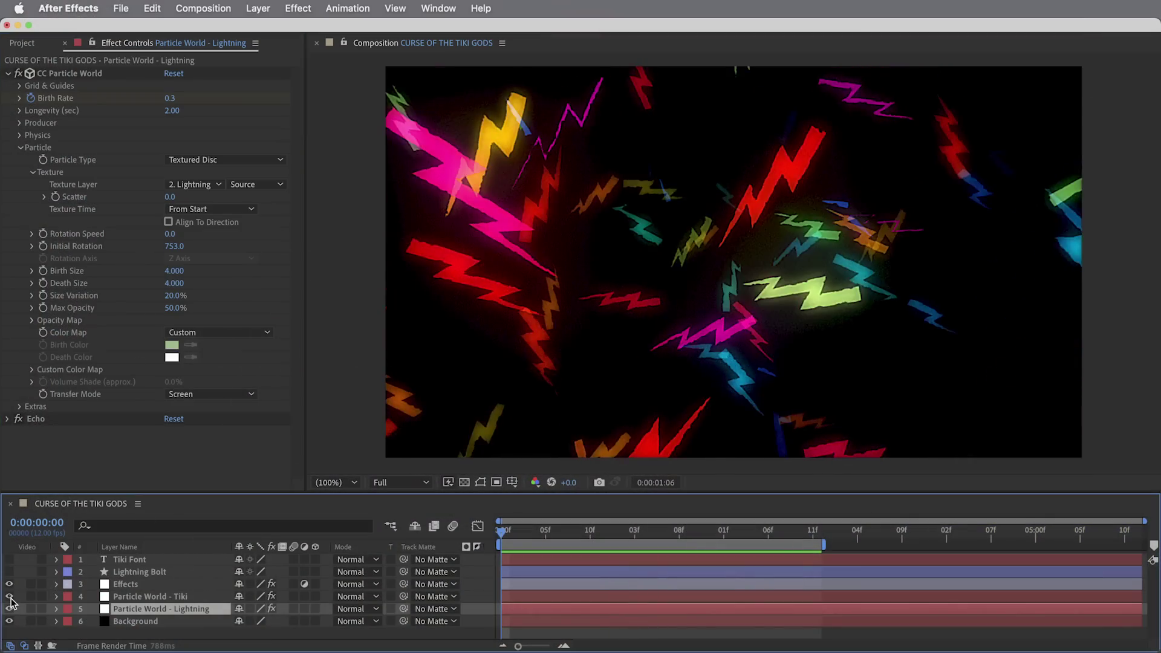
click(9, 597)
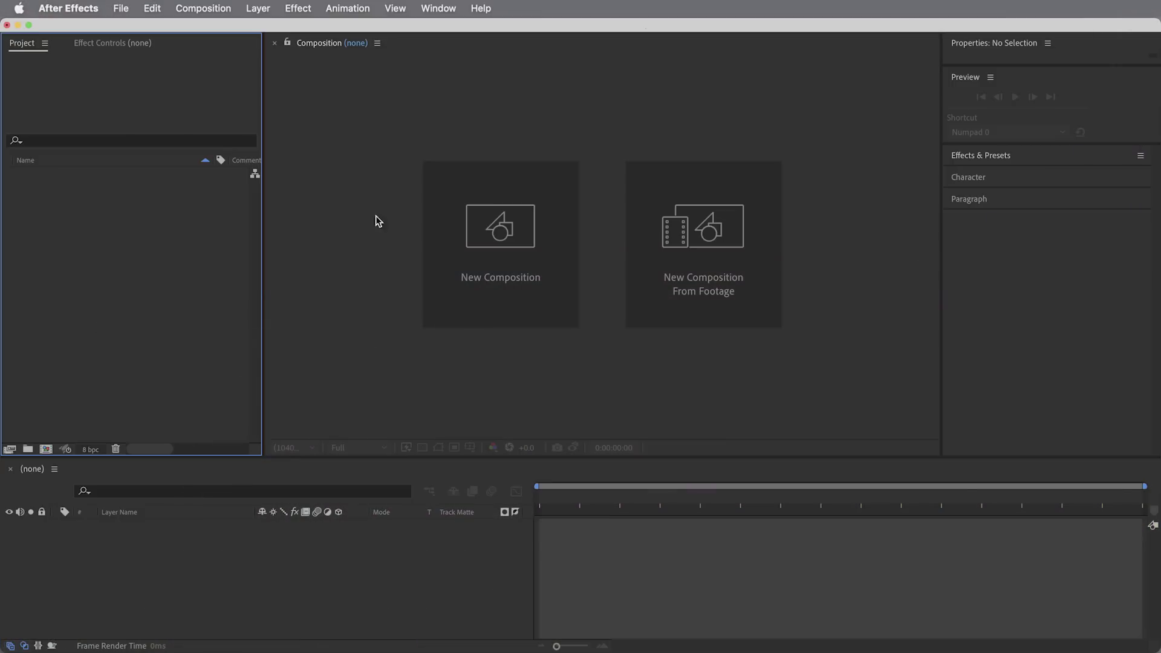
Step: Create a 1920×1080 composition named 'Loop' at 12 fps with a 0:00:06:00 duration
click(494, 254)
text(Loop)
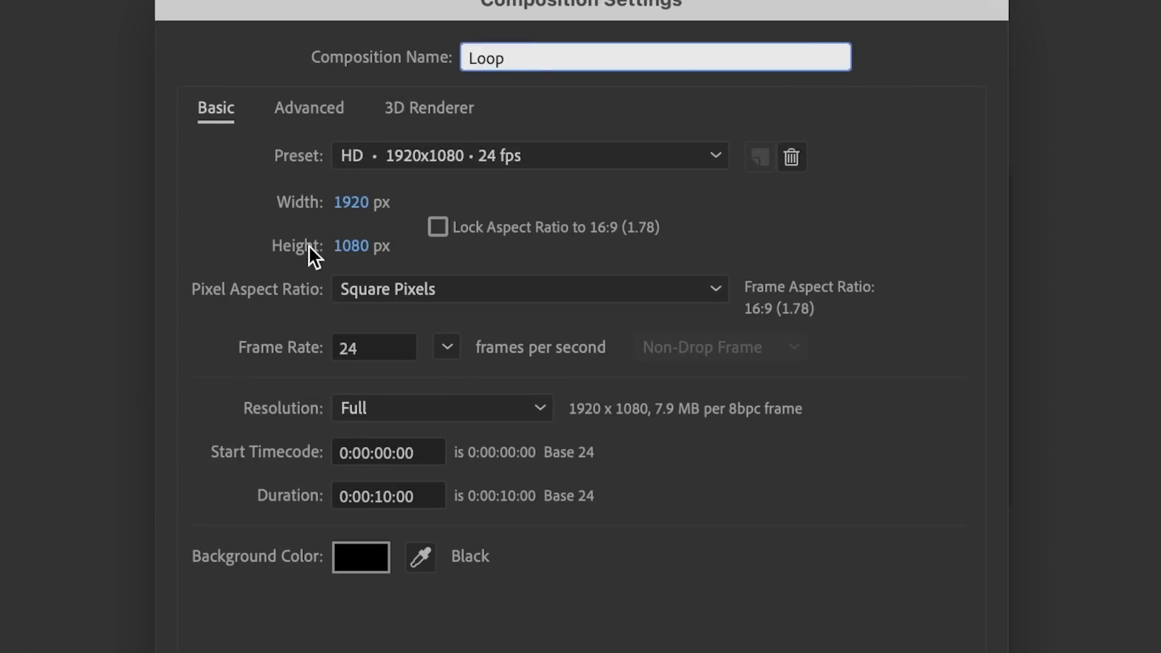
click(371, 358)
text(12)
click(268, 377)
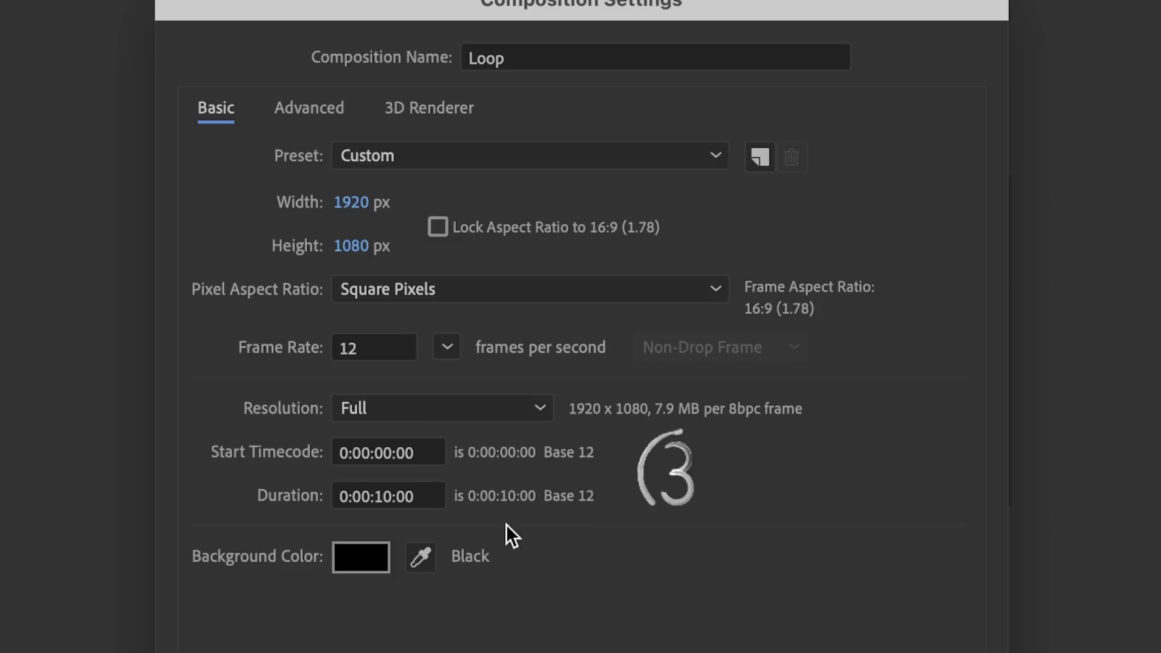
double_click(375, 496)
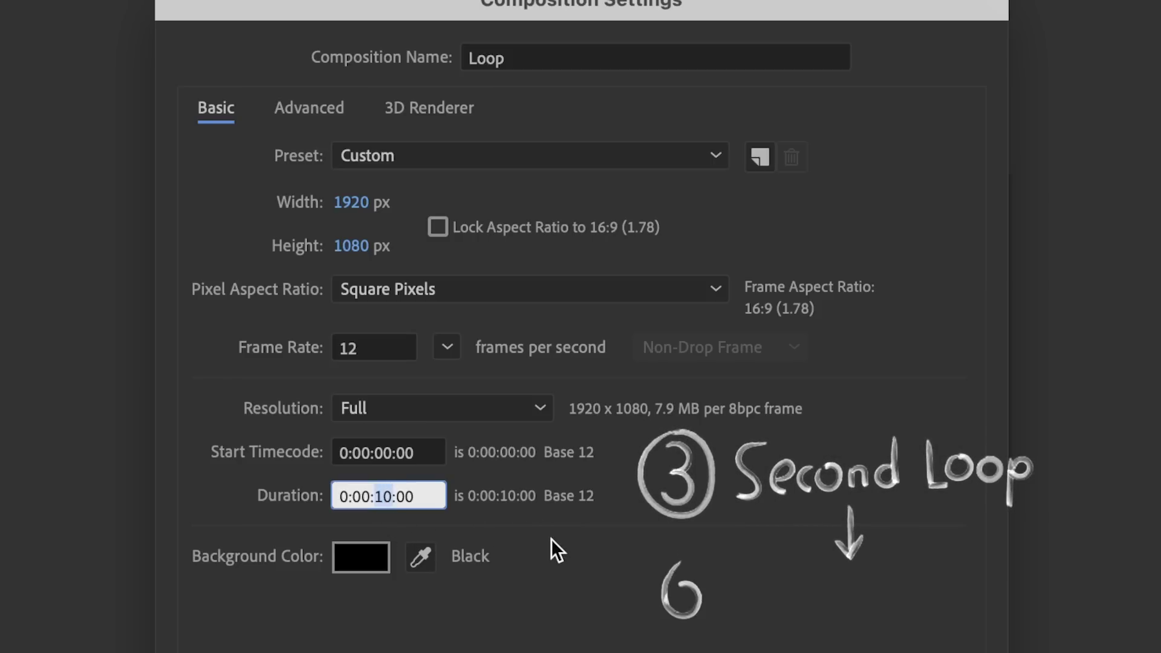
text(06)
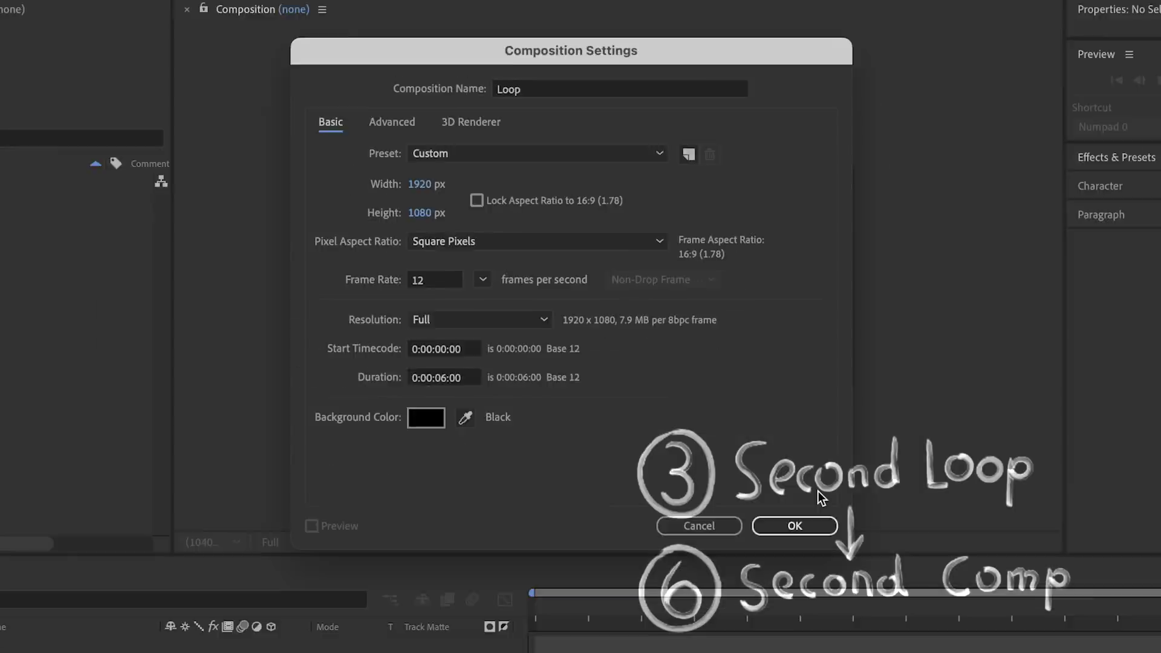
click(876, 584)
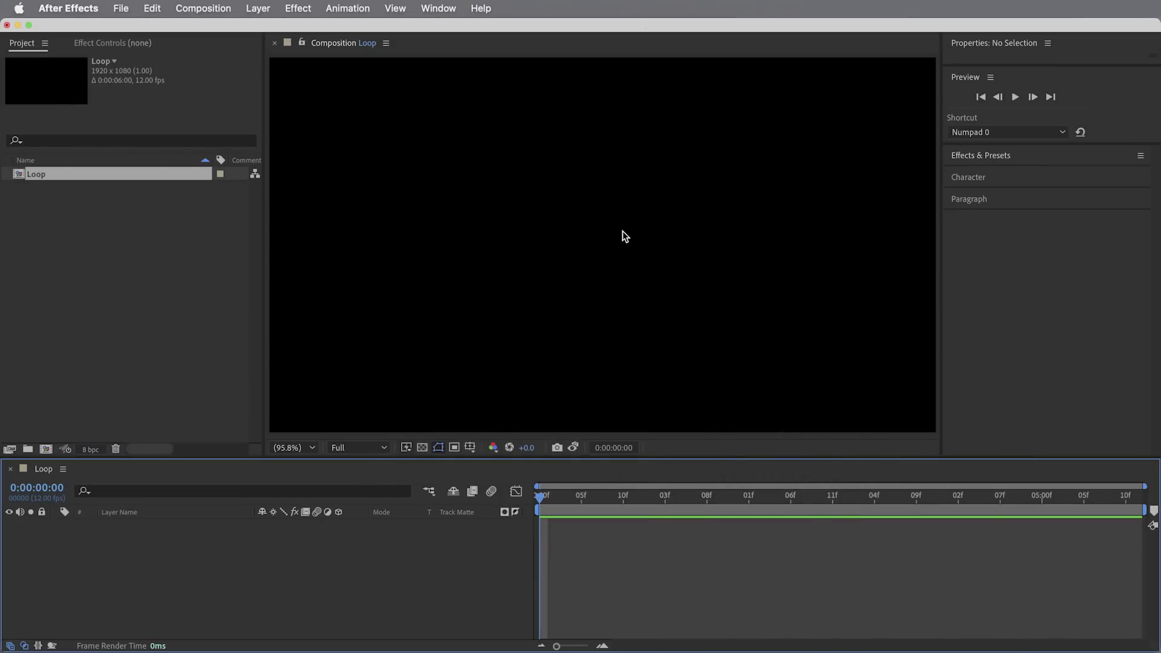
Step: Add a new solid named Background
key(super+y)
text(Background)
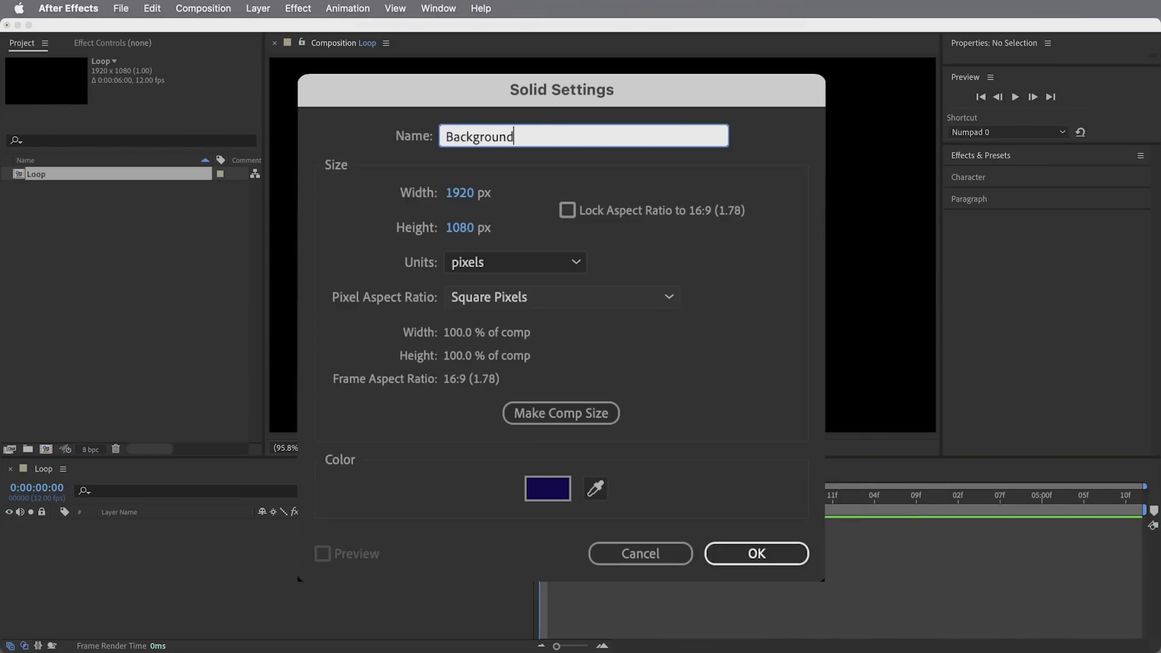
key(Return)
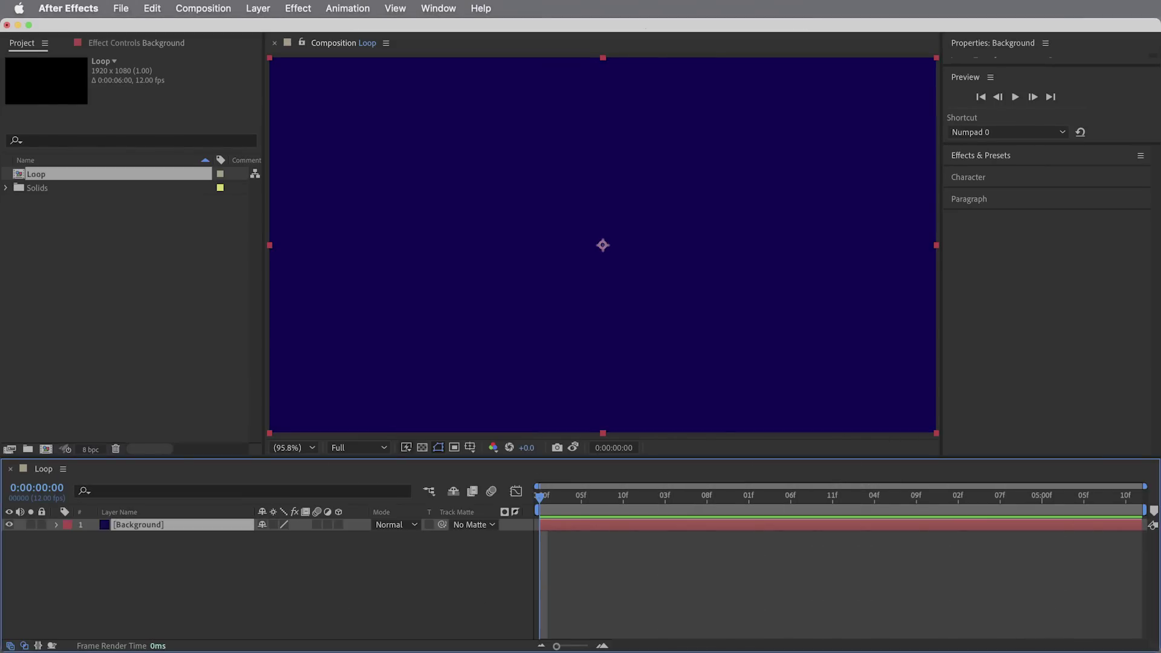
Step: Add a white (#ffffff) solid named Particle World and bring up the effects search
key(super+y)
text(Particle World)
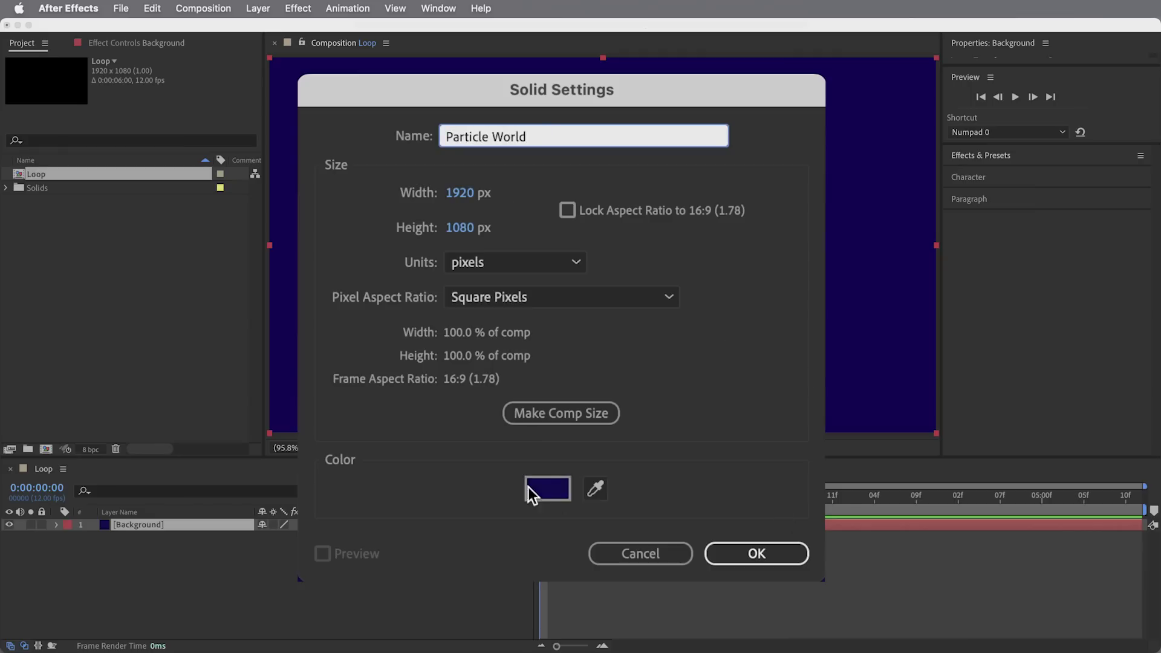
click(548, 488)
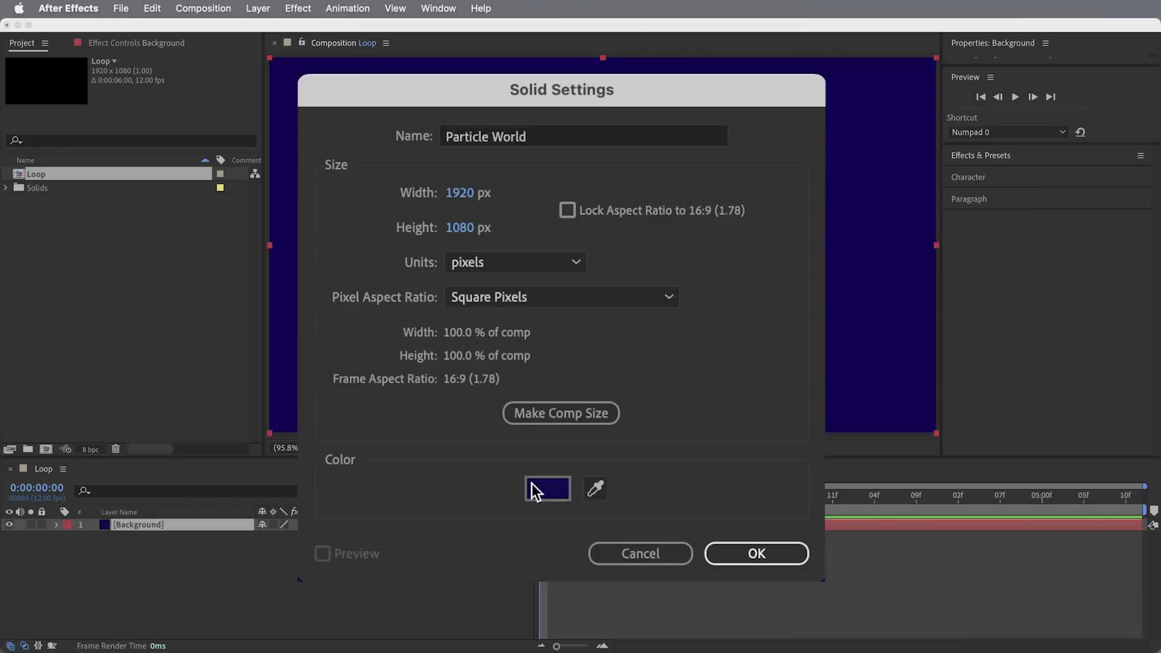
text(ffffff)
key(Return)
key(Return)
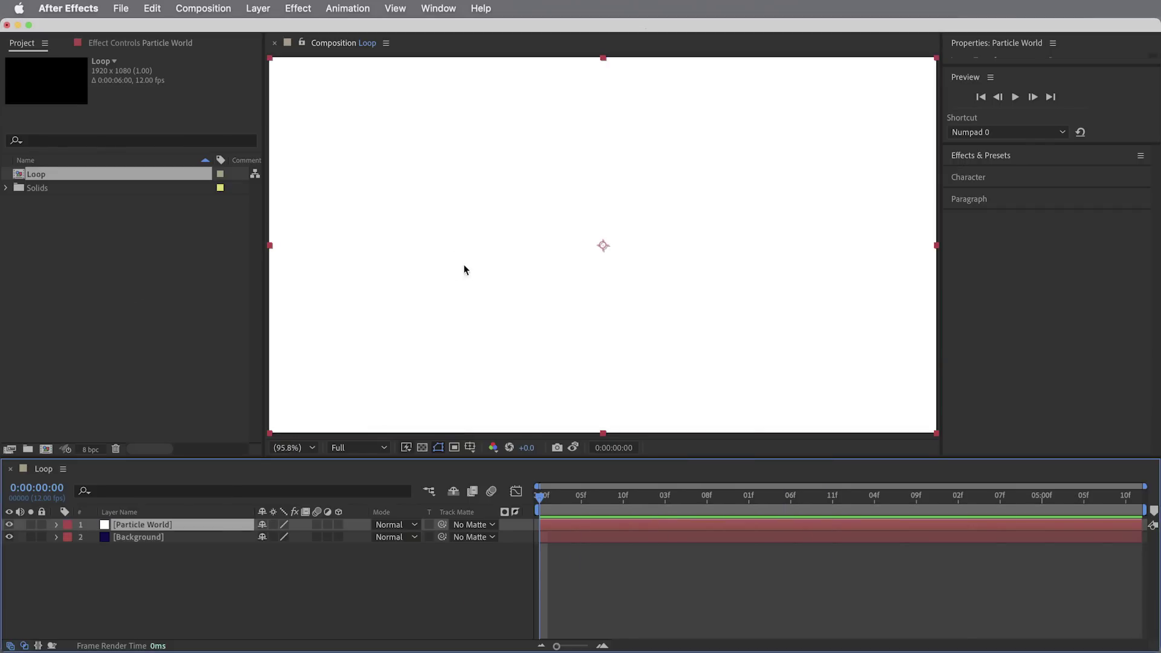
click(981, 156)
click(998, 174)
Step: Apply CC Particle World to the Particle World solid and view a later frame
text(particle w)
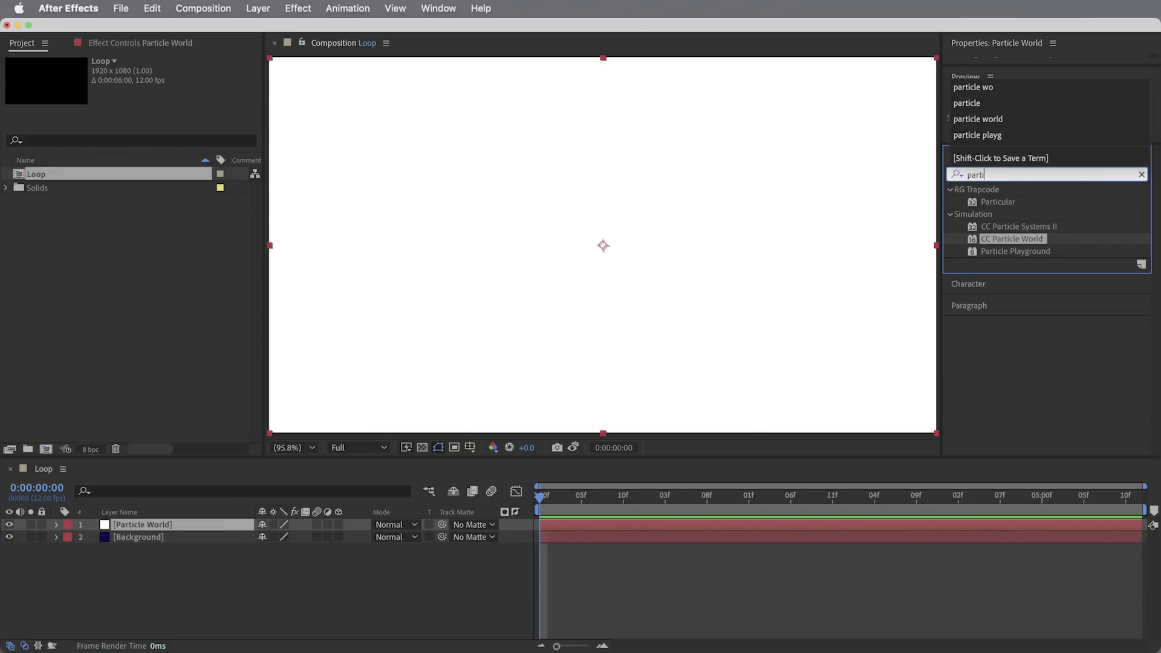
double_click(1023, 201)
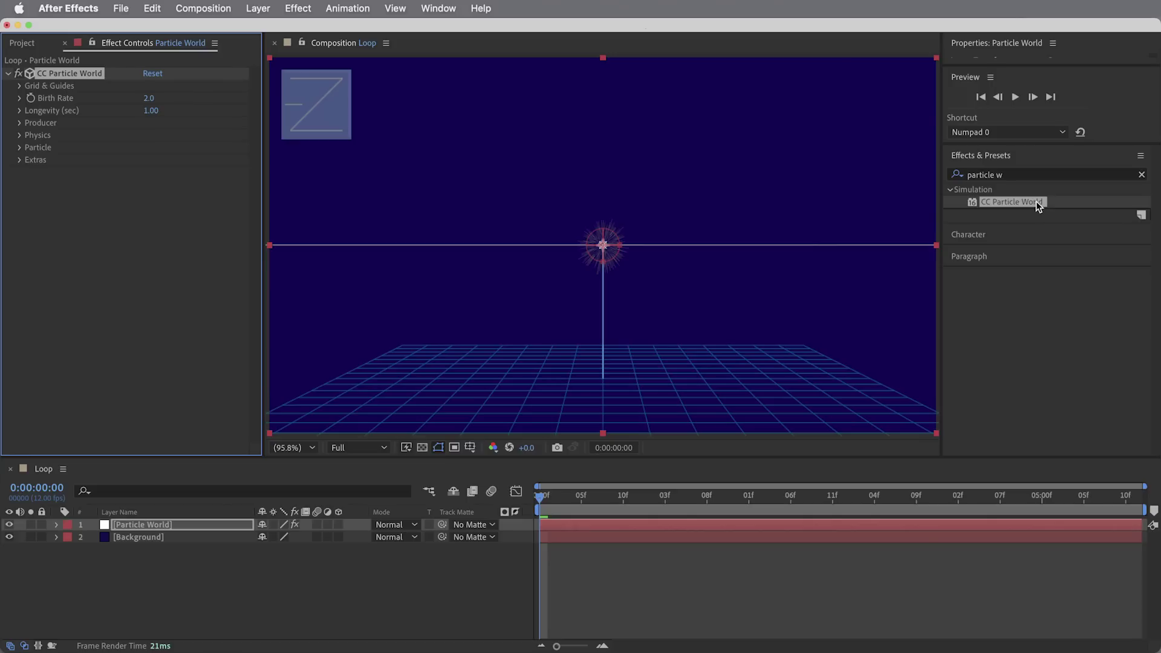
drag(631, 495, 908, 503)
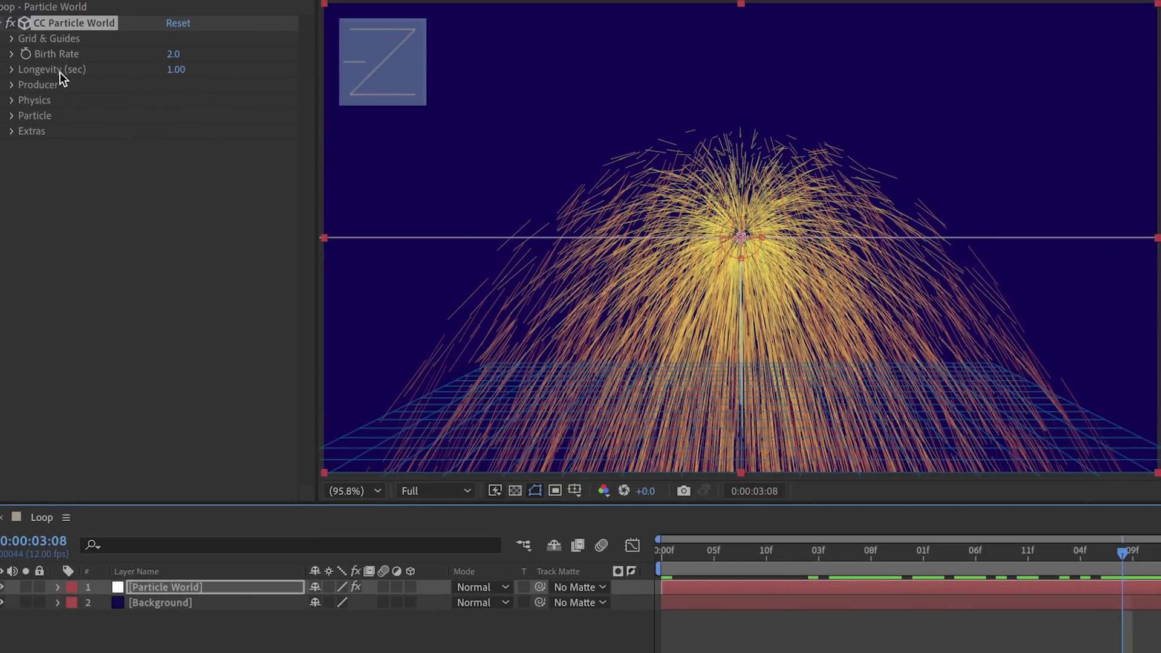
Step: Set Longevity to 3 and widen the emitter's radii and position in Producer
click(180, 71)
text(3)
key(Return)
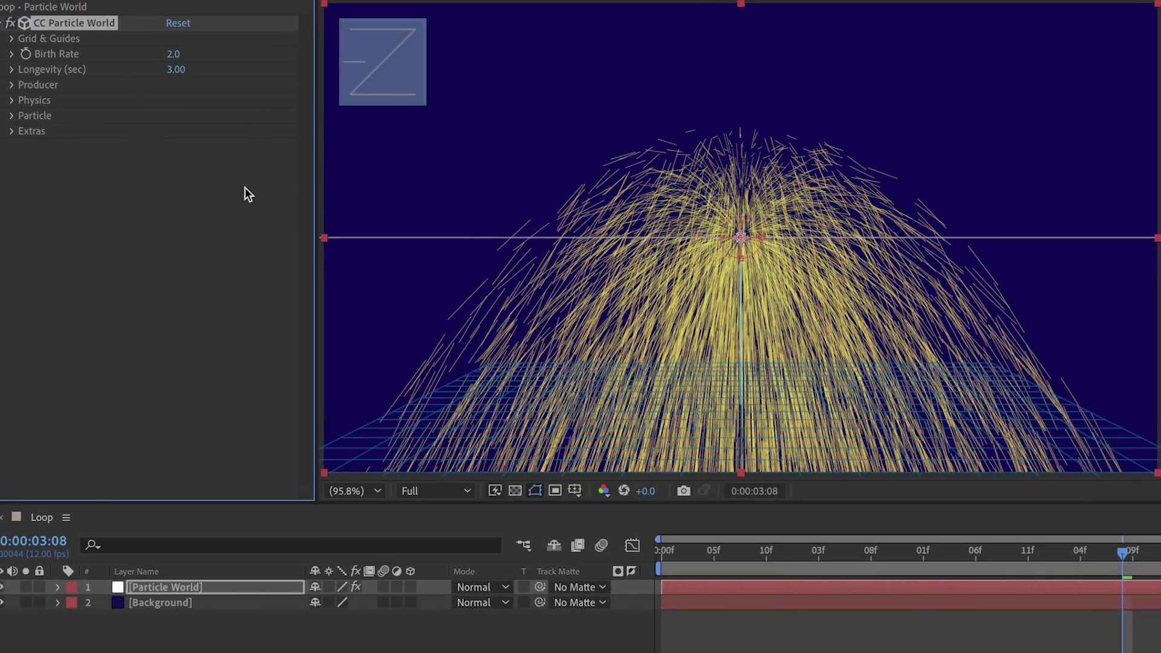
click(12, 86)
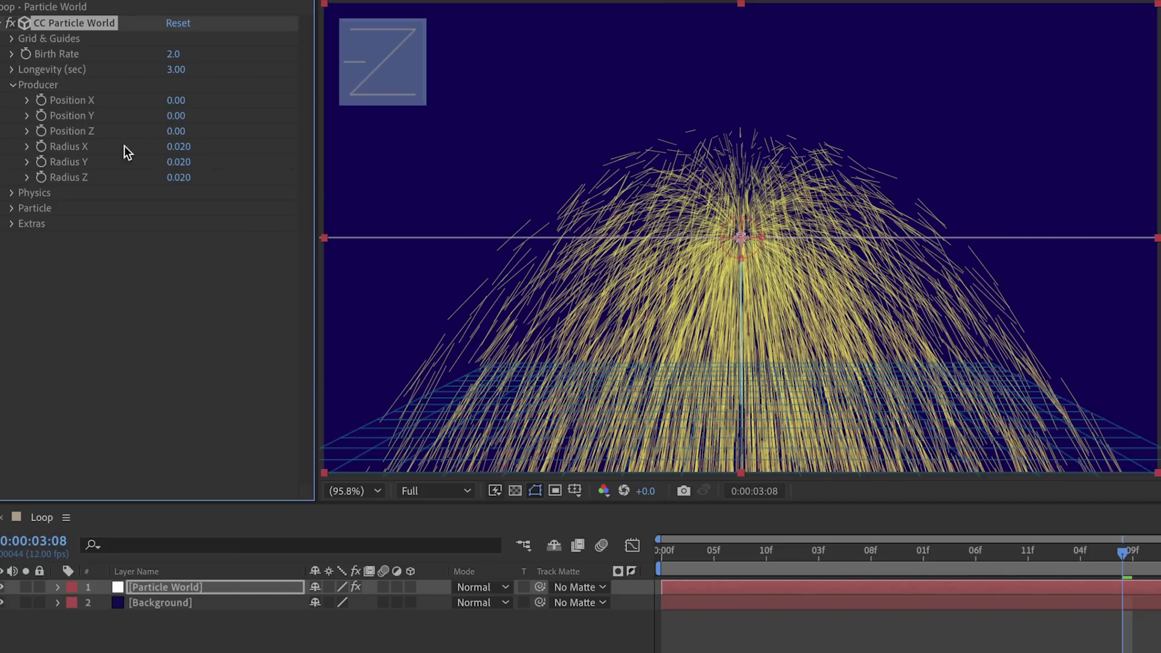
drag(179, 146, 226, 176)
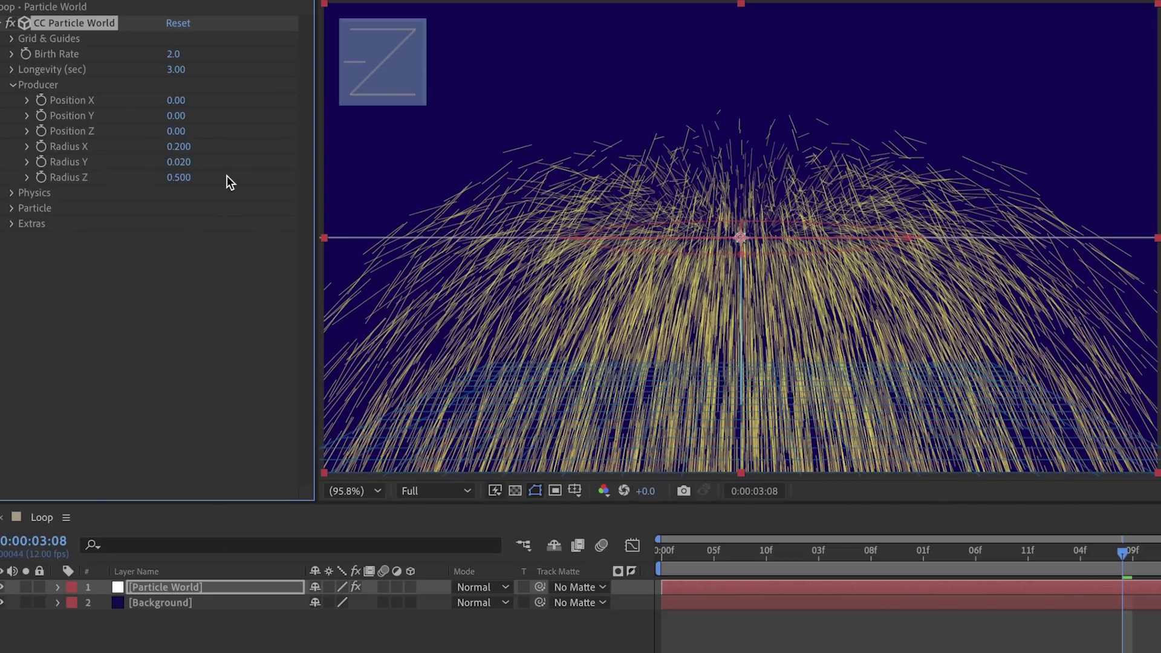
mouse_move(176, 132)
mouse_down()
mouse_move(225, 132)
mouse_move(176, 121)
mouse_up()
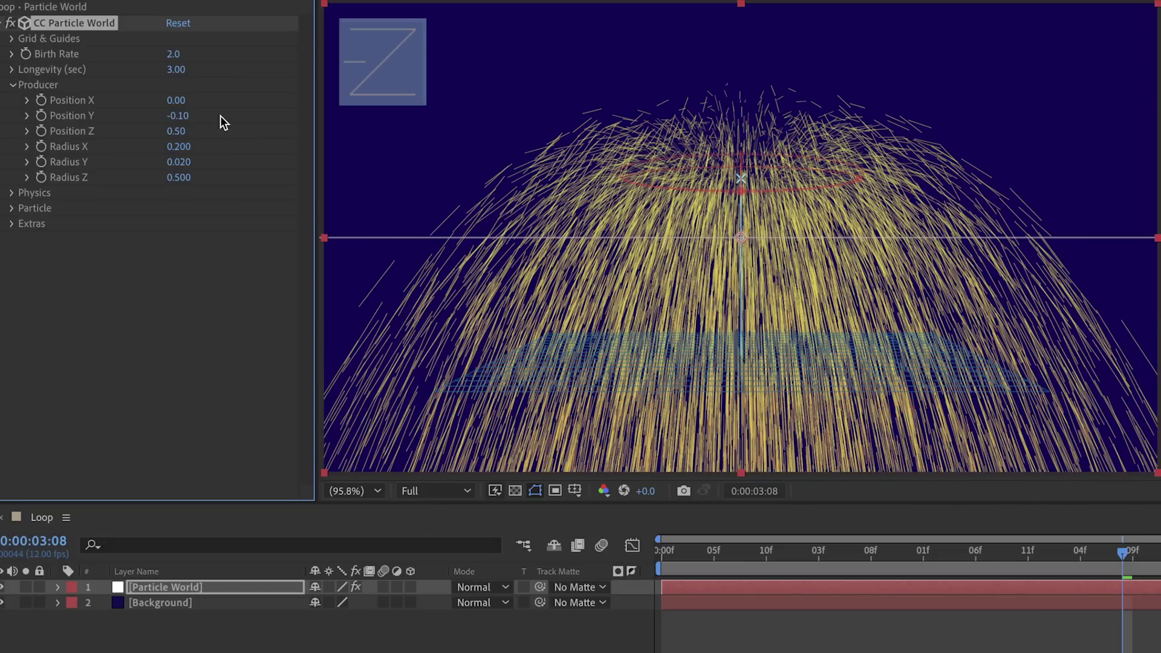
Step: Set the particle Velocity to 3.00 in Physics
click(11, 192)
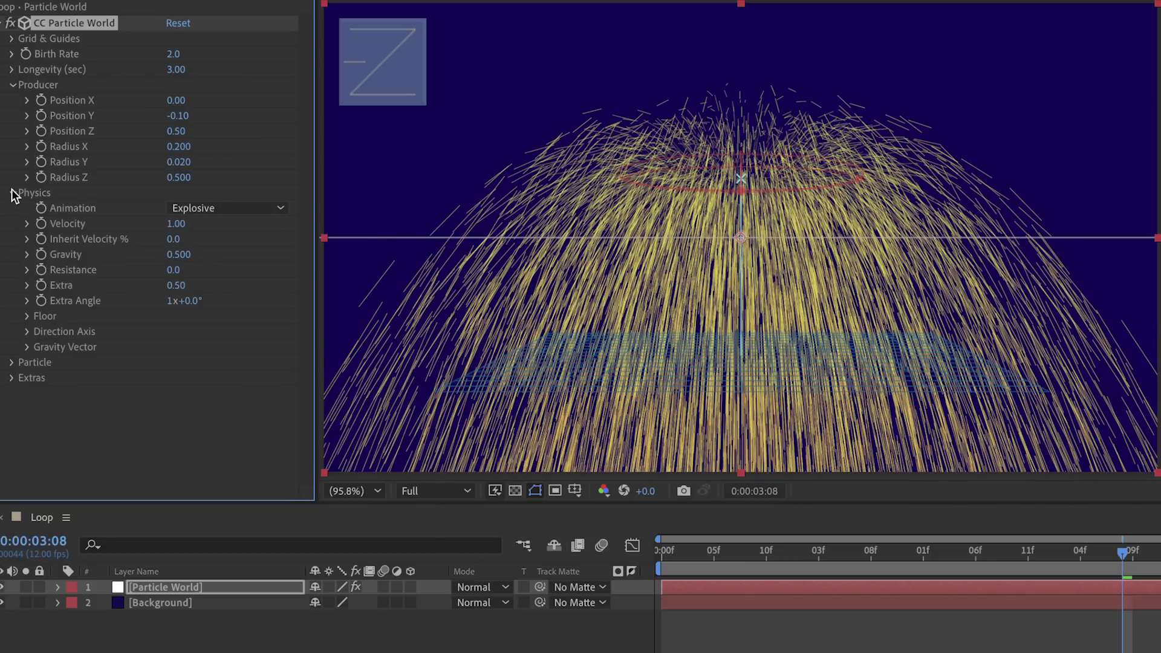
drag(781, 566, 1018, 568)
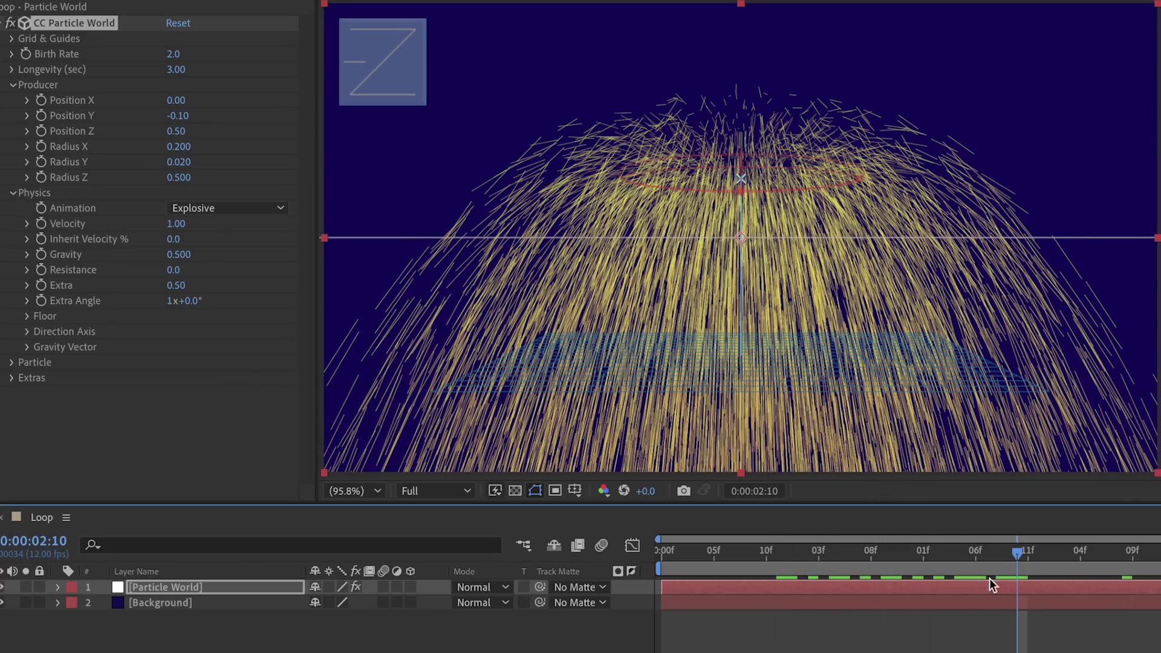
click(176, 223)
text(3)
key(Return)
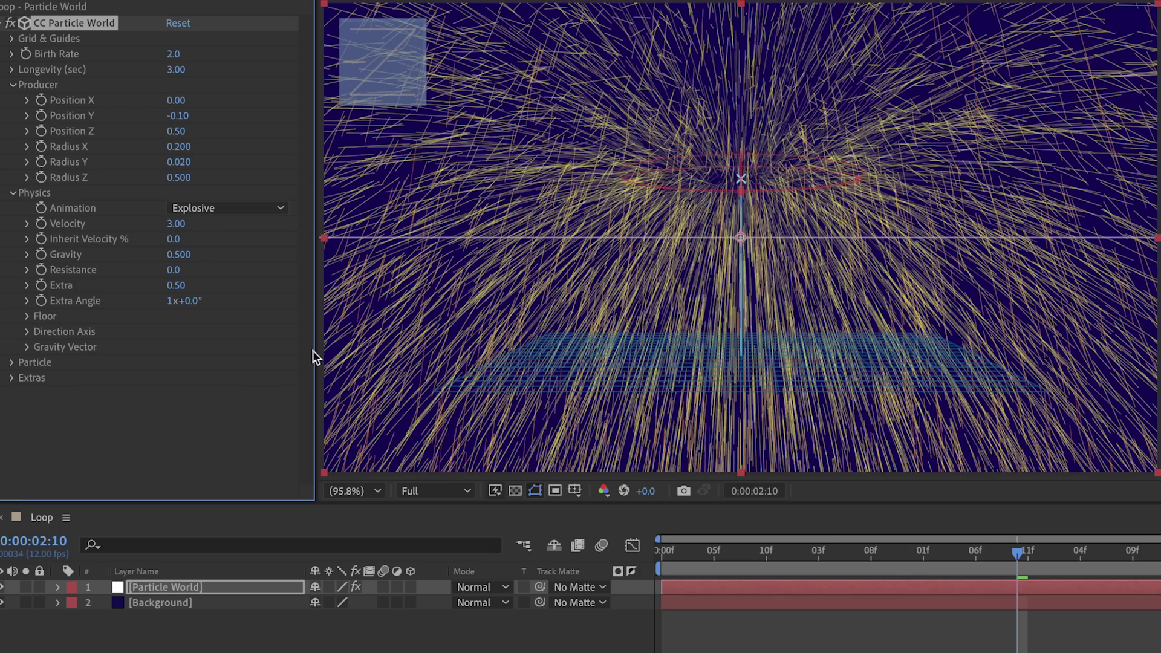
drag(697, 545, 923, 578)
Step: Set Gravity to 0.250 and Resistance to 5.0, then preview the burst
click(189, 255)
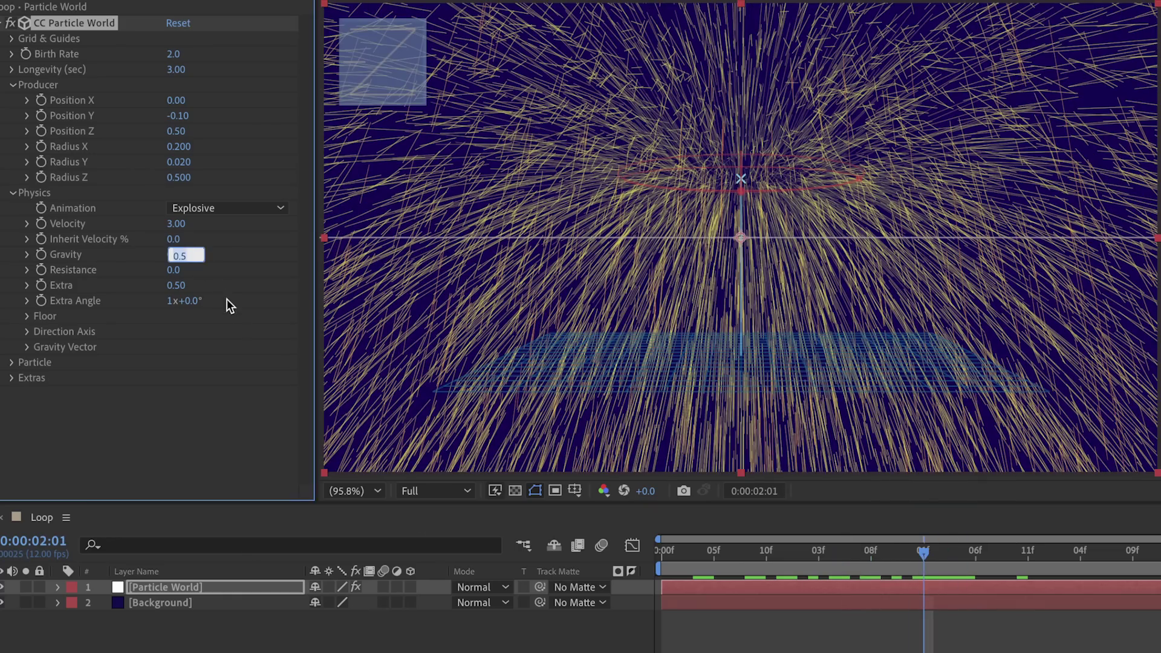
text(.25)
key(Return)
drag(730, 550, 975, 572)
drag(173, 270, 215, 267)
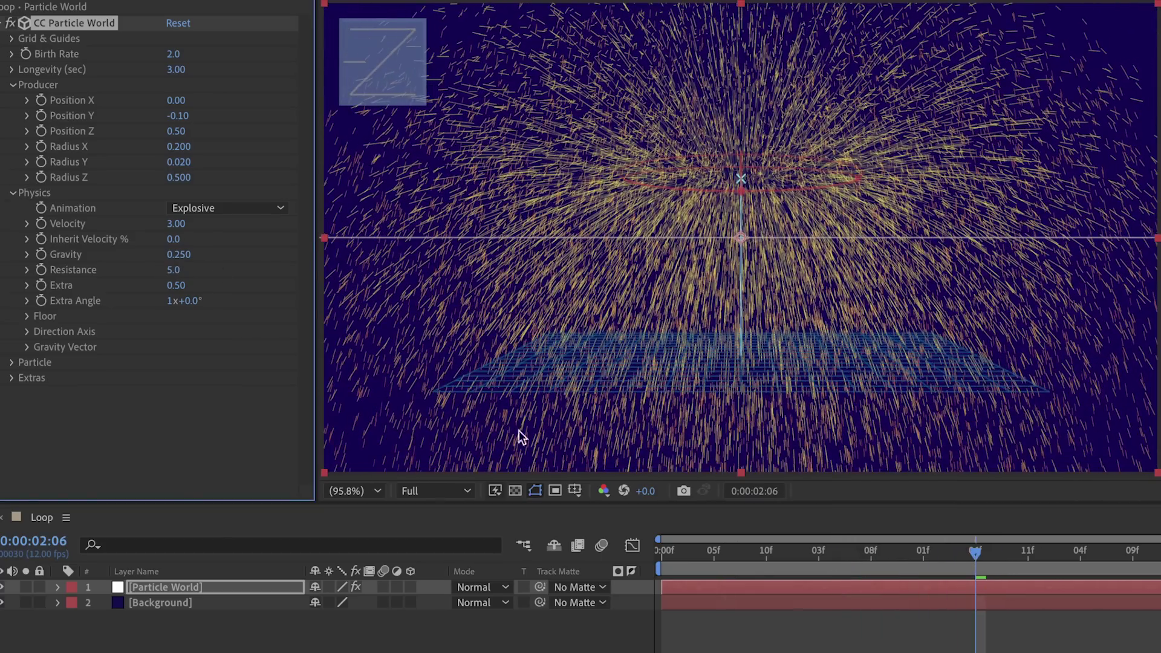
drag(740, 550, 1026, 577)
key(space)
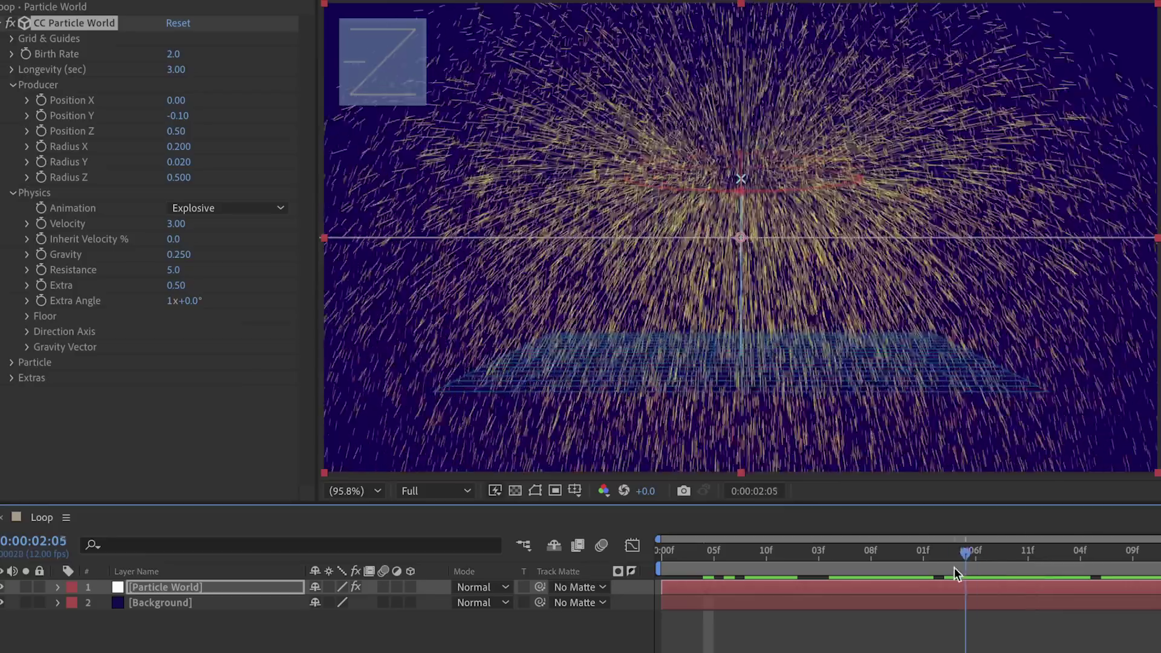
key(space)
click(1018, 567)
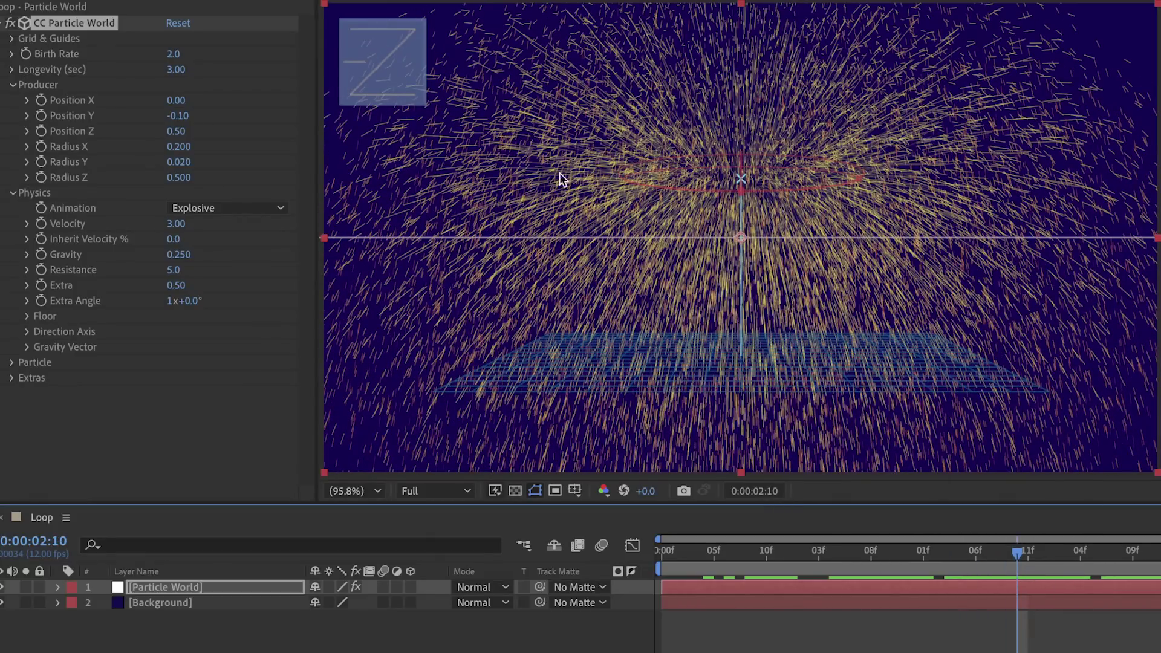
Step: Switch Particle Type to Textured Disc and scrub the timeline to preview the discs
click(11, 363)
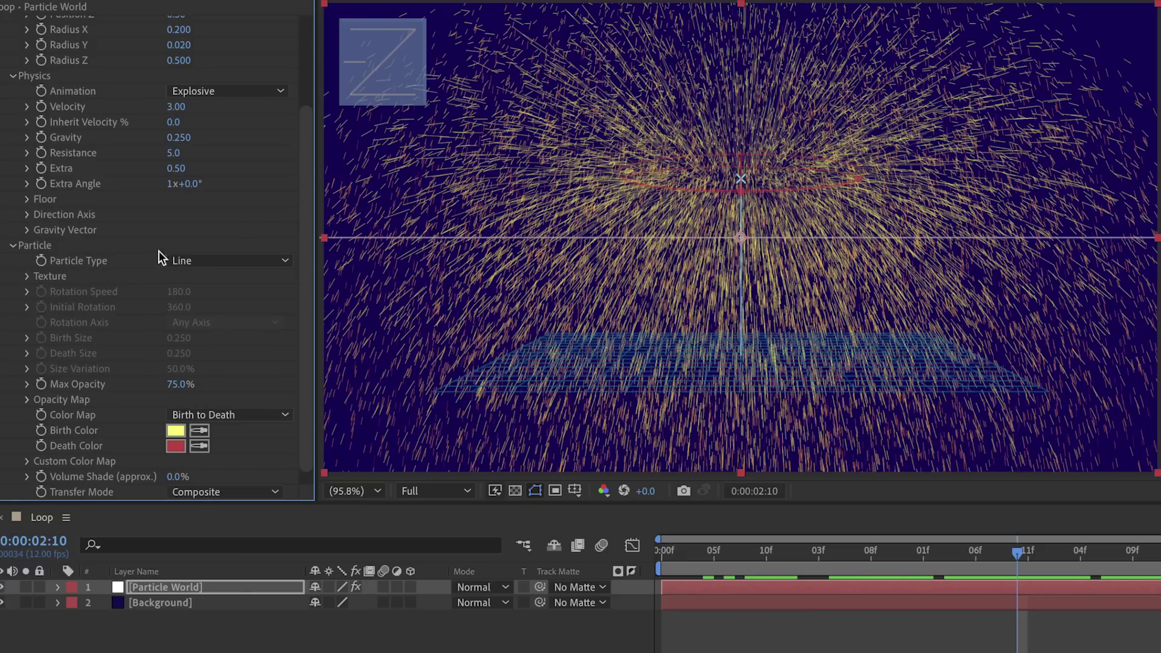
click(229, 260)
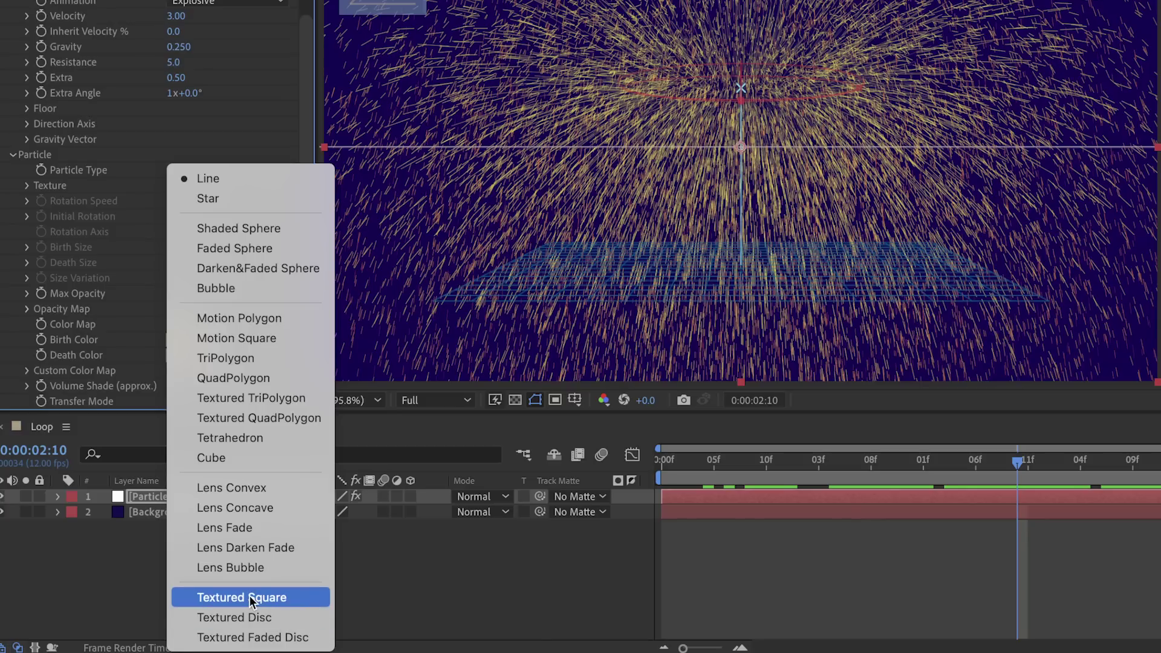
click(258, 618)
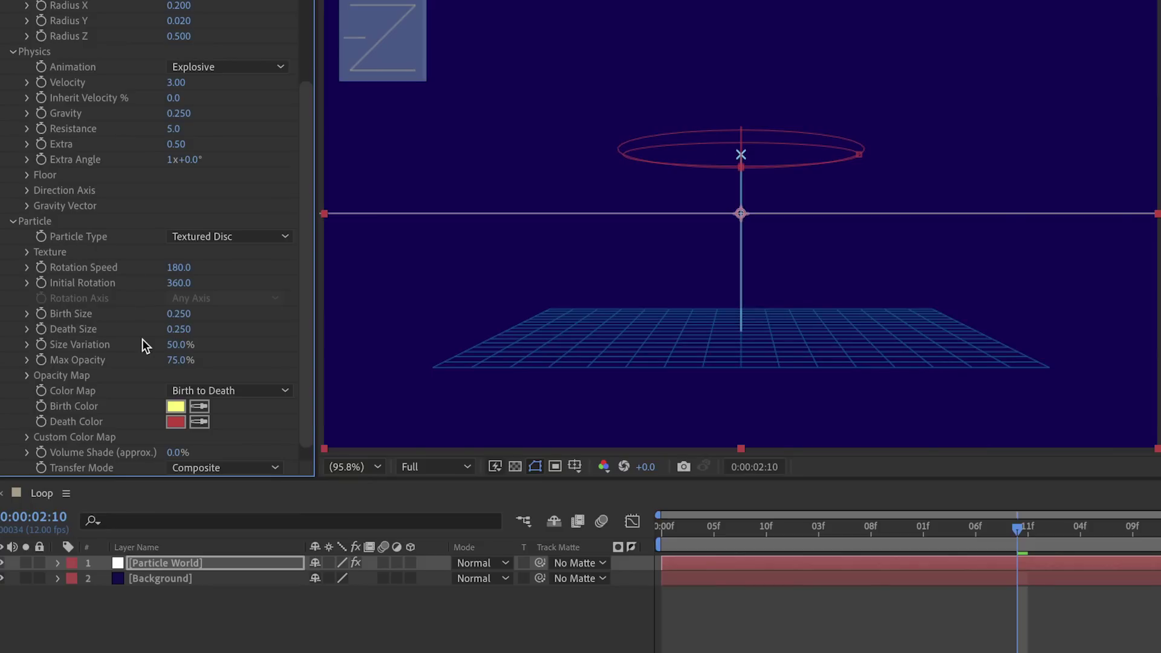
drag(760, 542, 1006, 553)
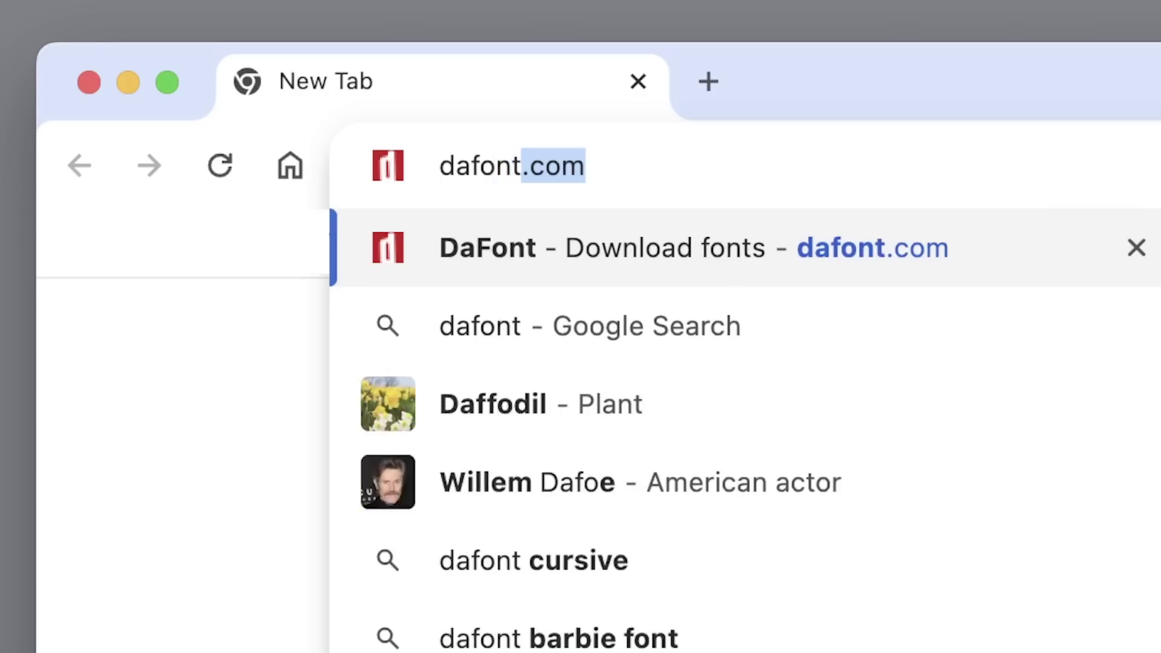
Step: Browse dafont.com's Shapes category and download the splatter font
key(Return)
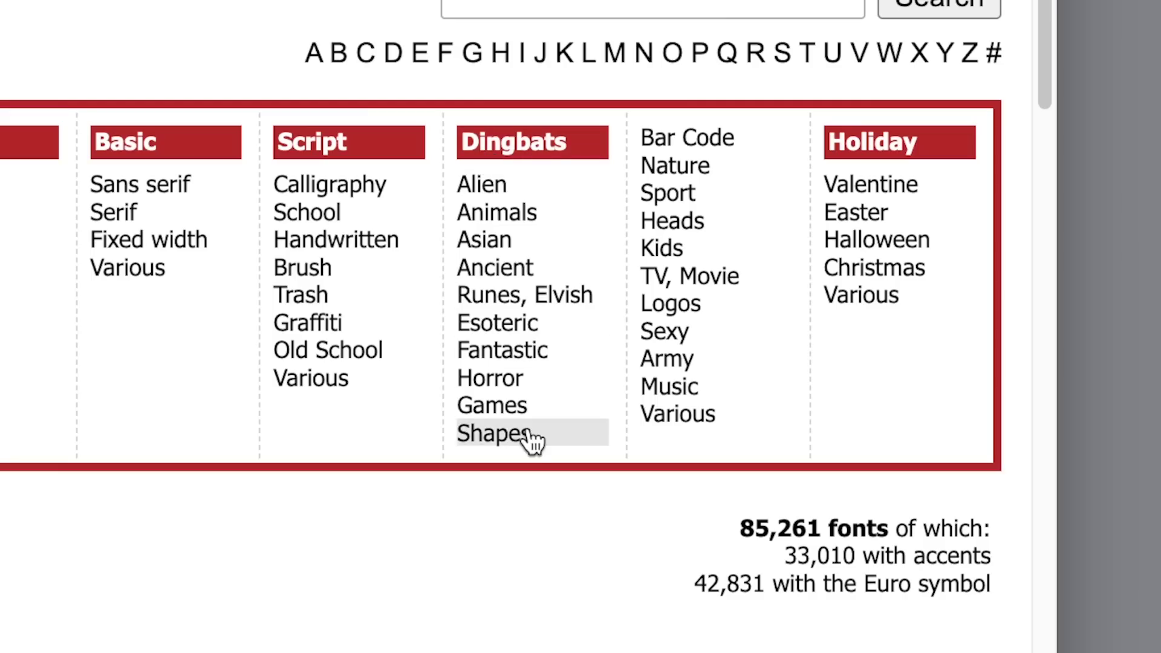
click(532, 440)
drag(1051, 67, 1079, 238)
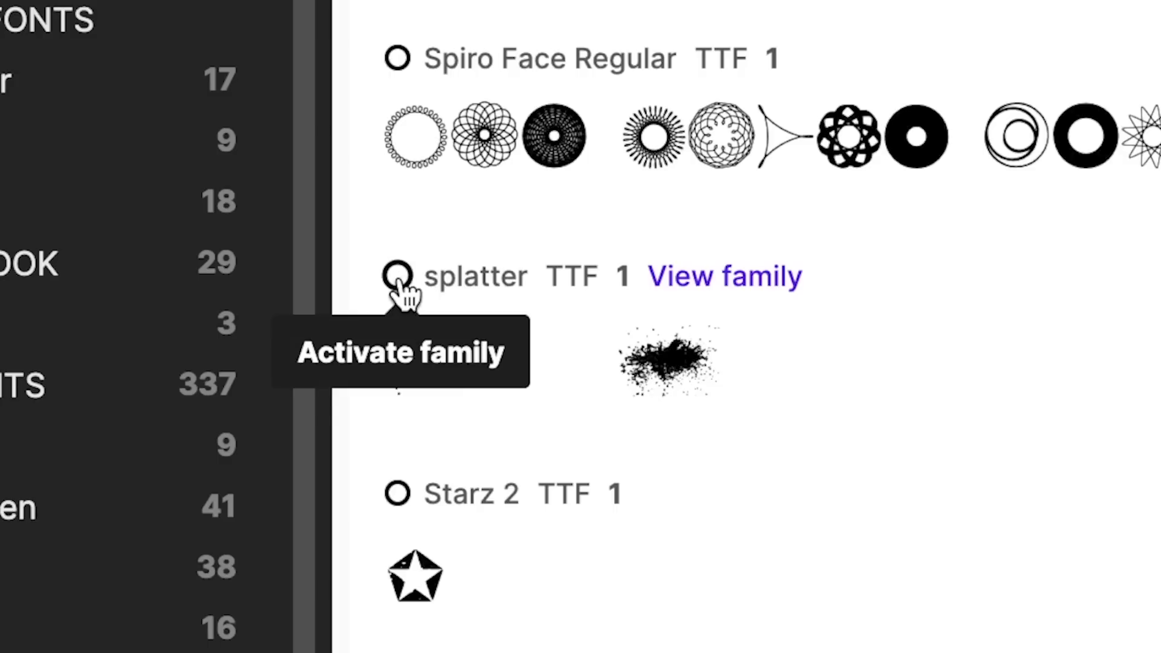
click(398, 277)
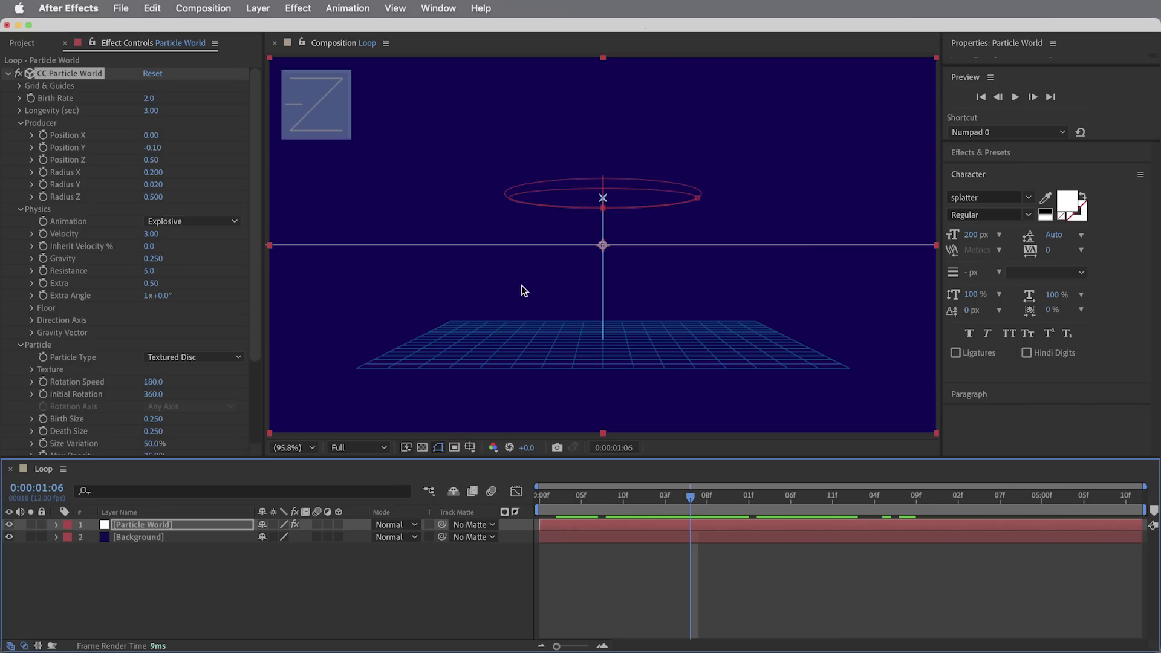
Step: Create a text layer 'A' in the splatter font and enlarge it about threefold
key(super+t)
click(551, 280)
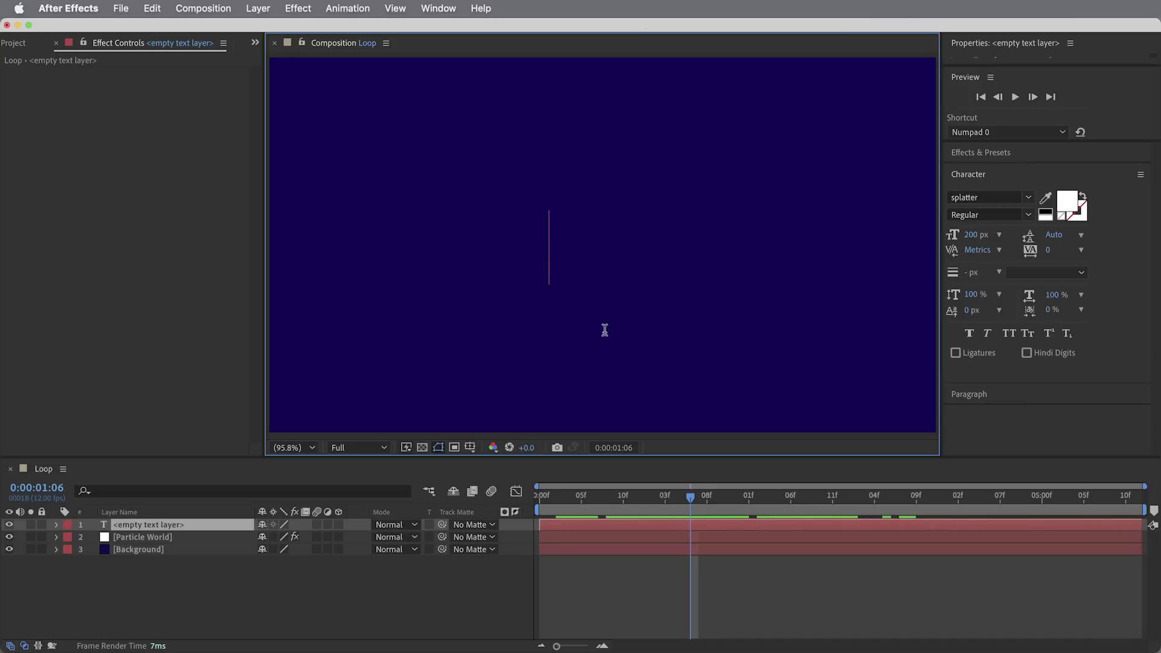
text(A)
key(Escape)
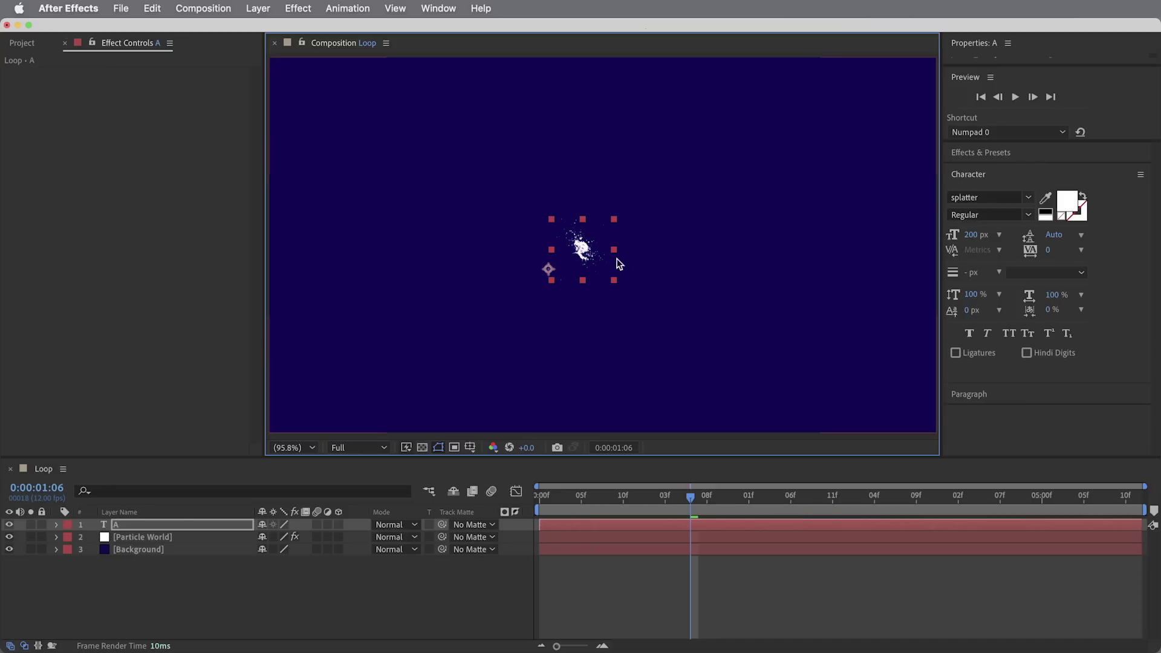
mouse_move(615, 261)
mouse_down()
mouse_move(772, 238)
mouse_move(629, 266)
mouse_up()
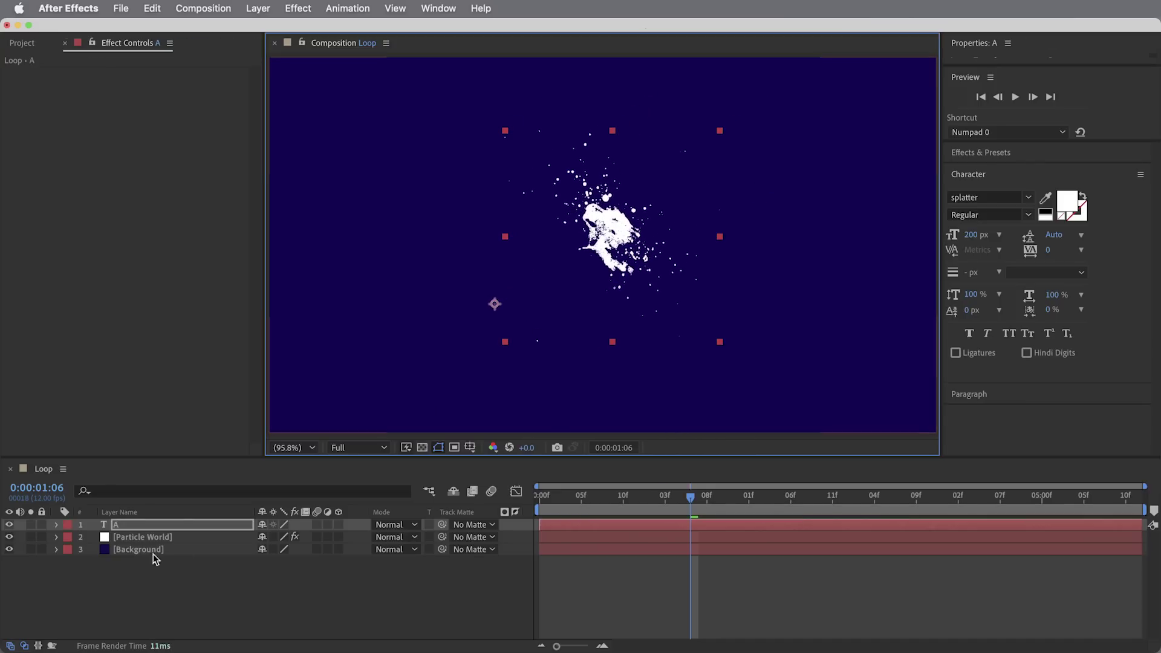
Step: Add a Character Offset animator driven by the expression time*12
click(56, 525)
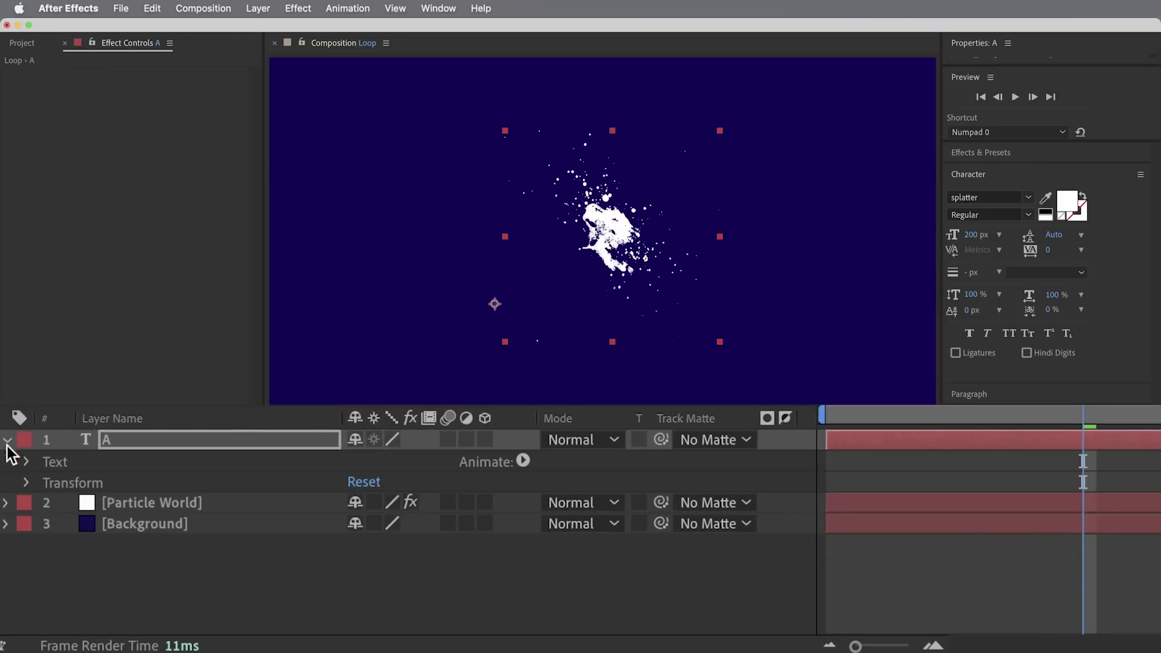
click(523, 461)
click(589, 563)
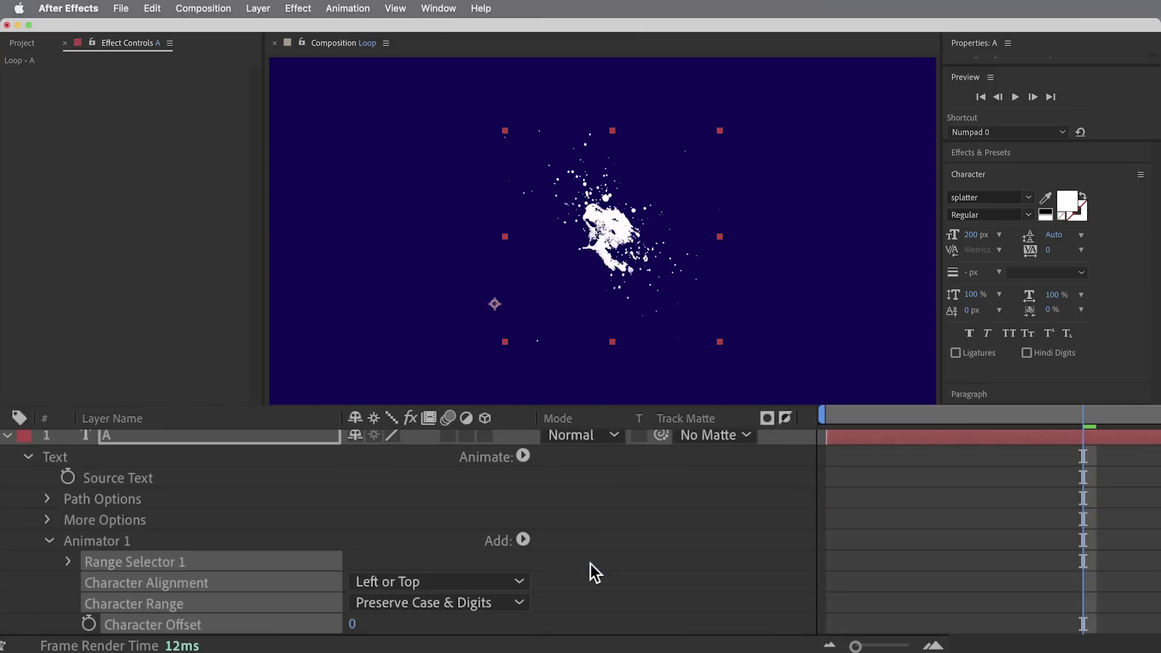
click(576, 593)
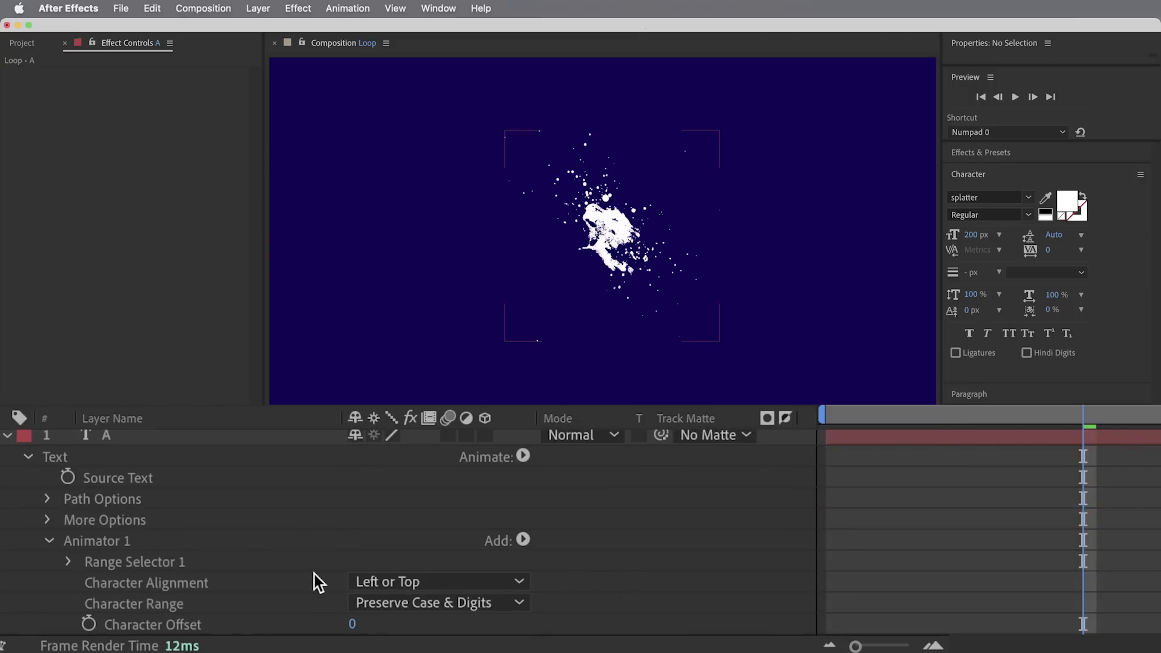
alt+click(88, 624)
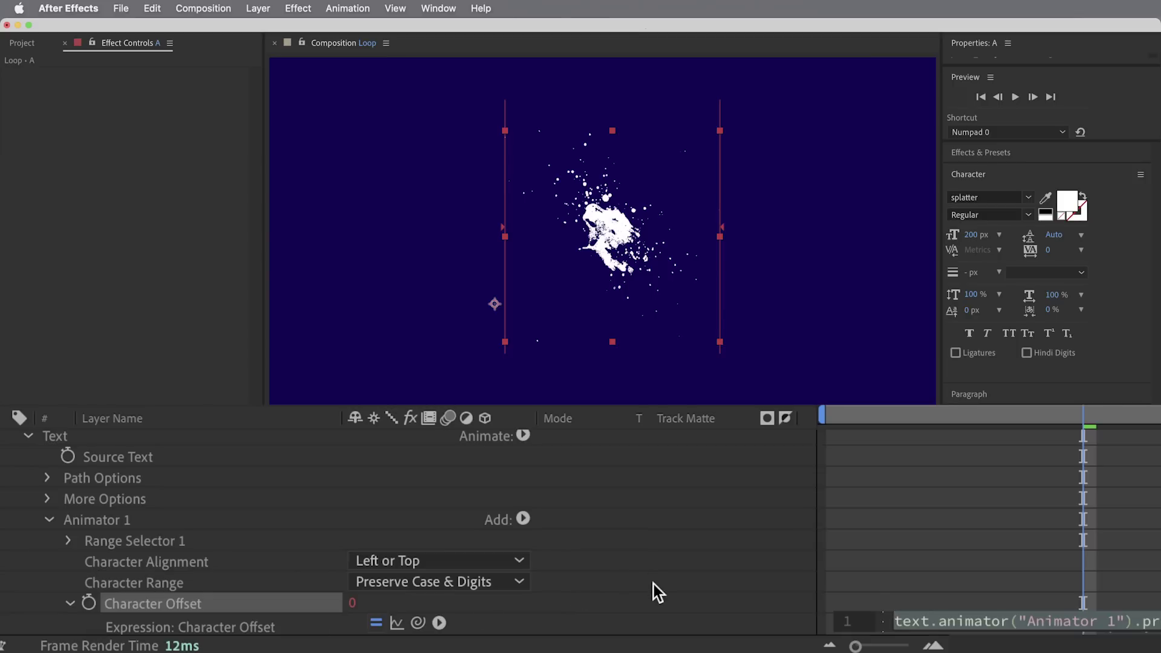
text(time*)
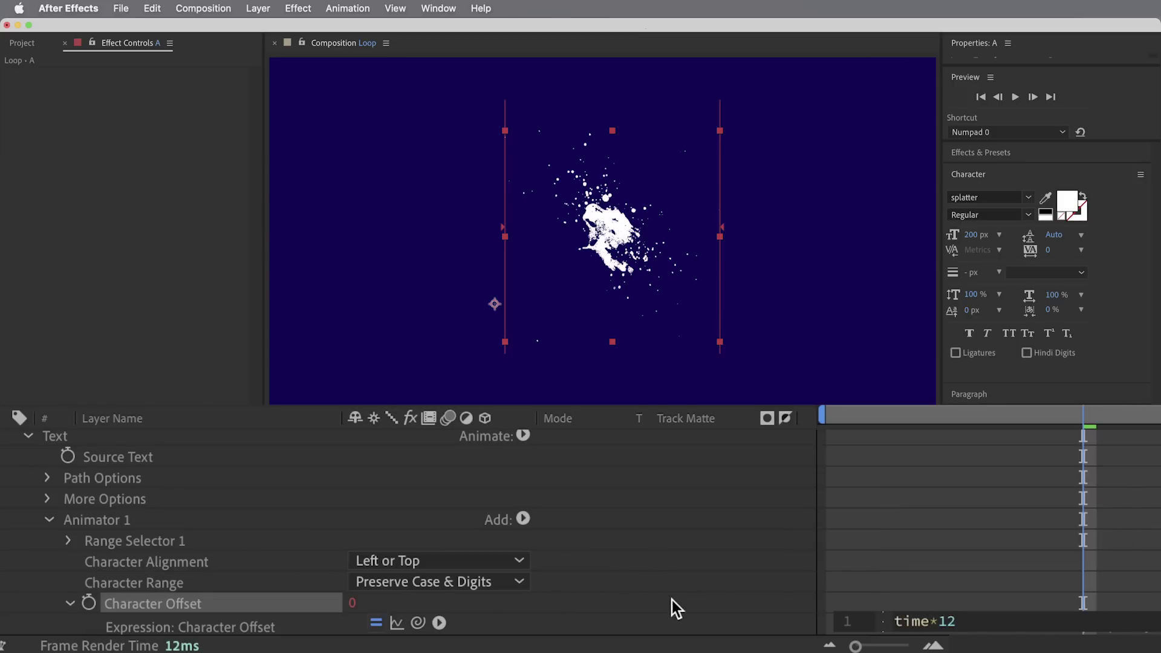
text(12)
click(701, 484)
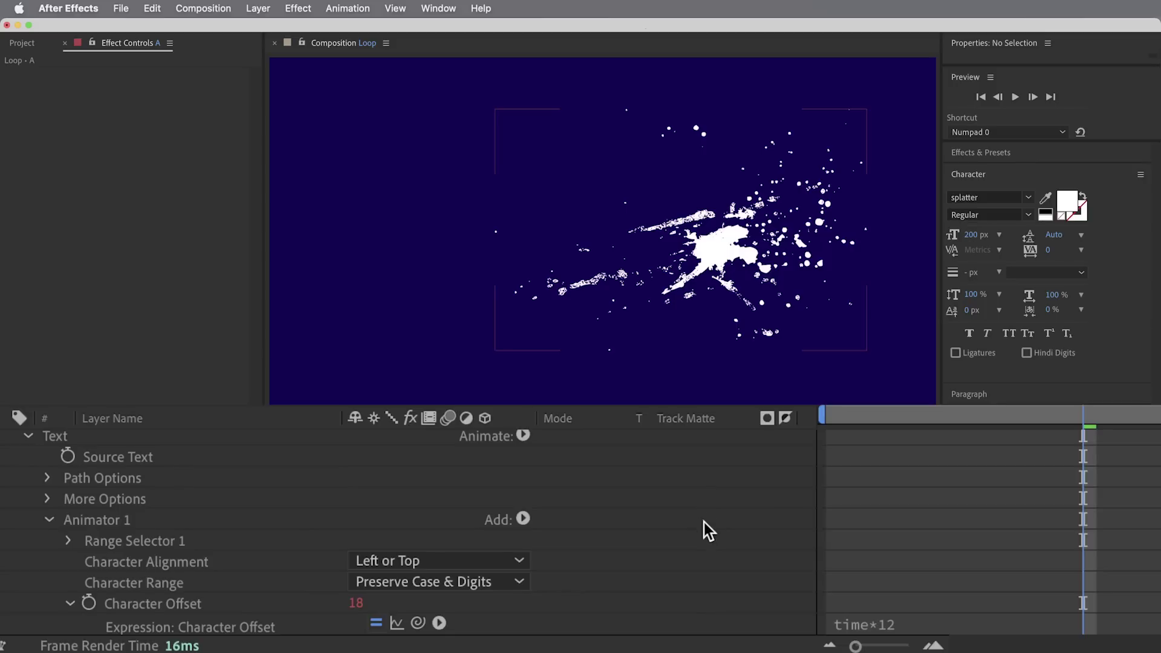
drag(544, 498, 658, 506)
Step: Centre-align the splatter text and set Character Alignment to Adjust Kerning
click(616, 207)
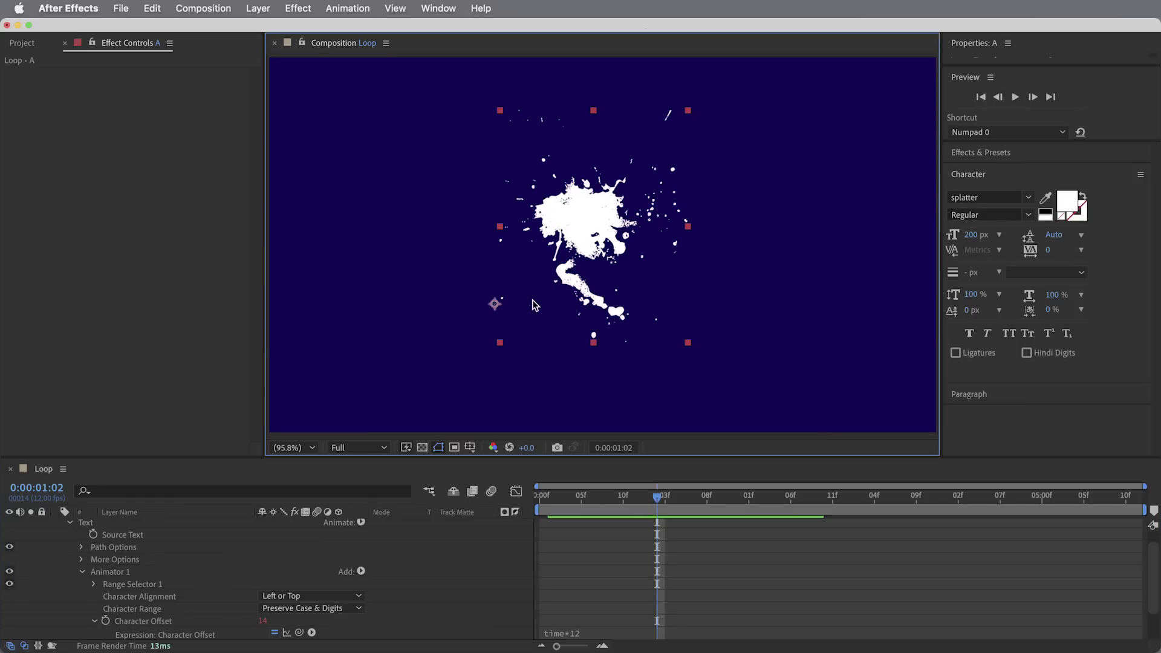
click(964, 391)
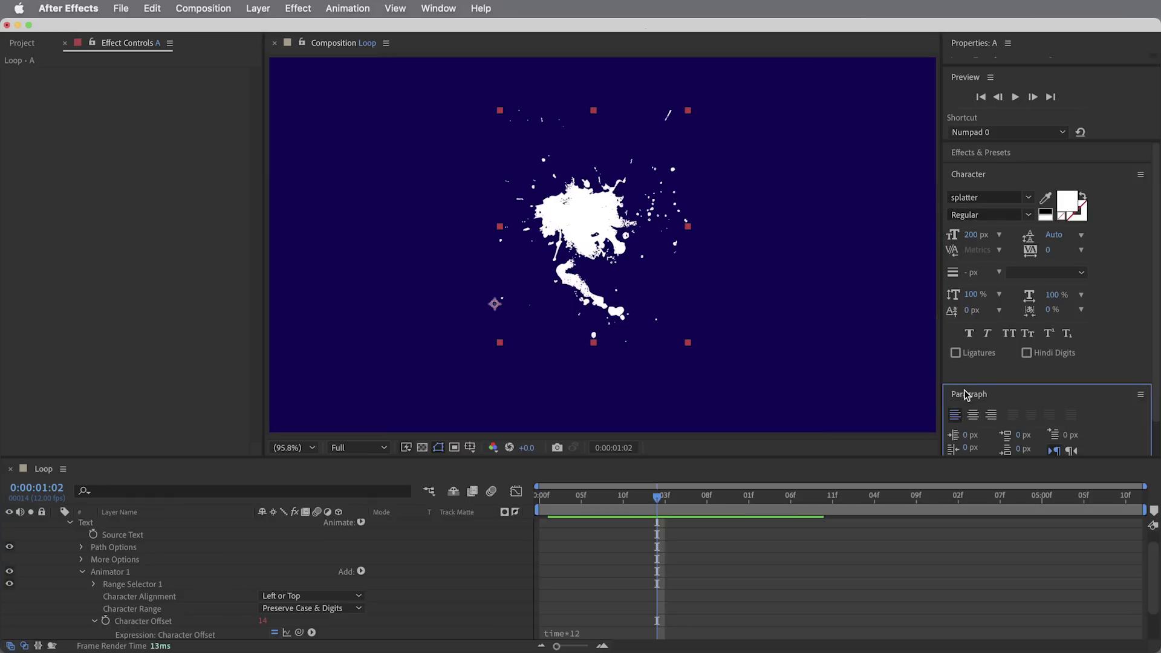
click(973, 416)
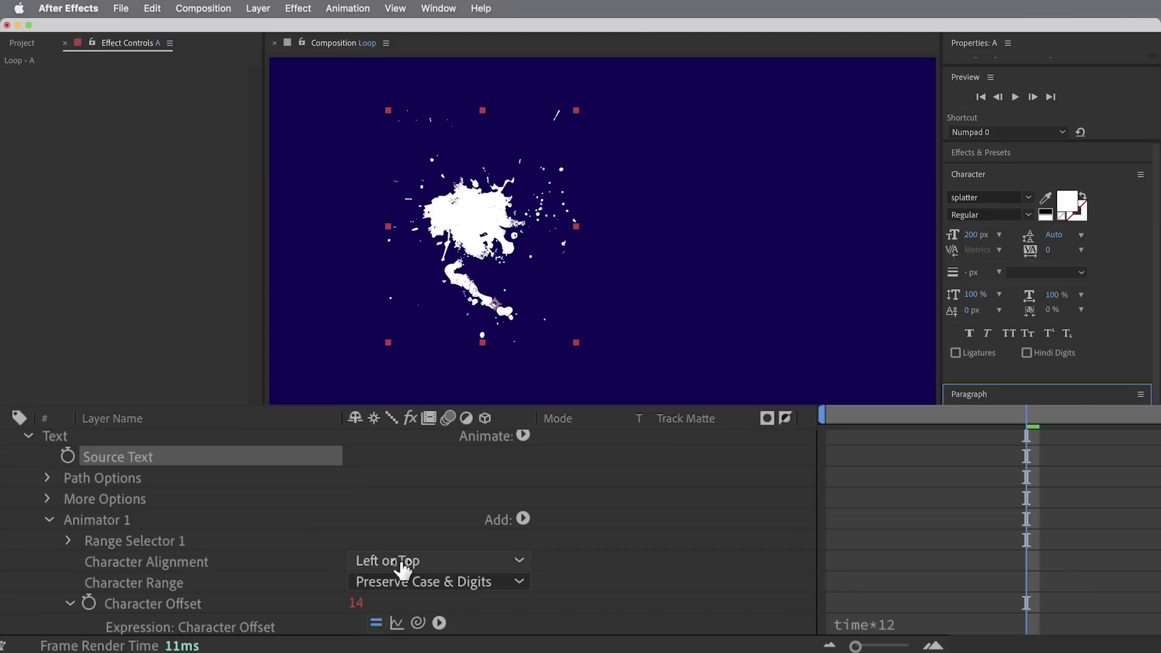
click(408, 562)
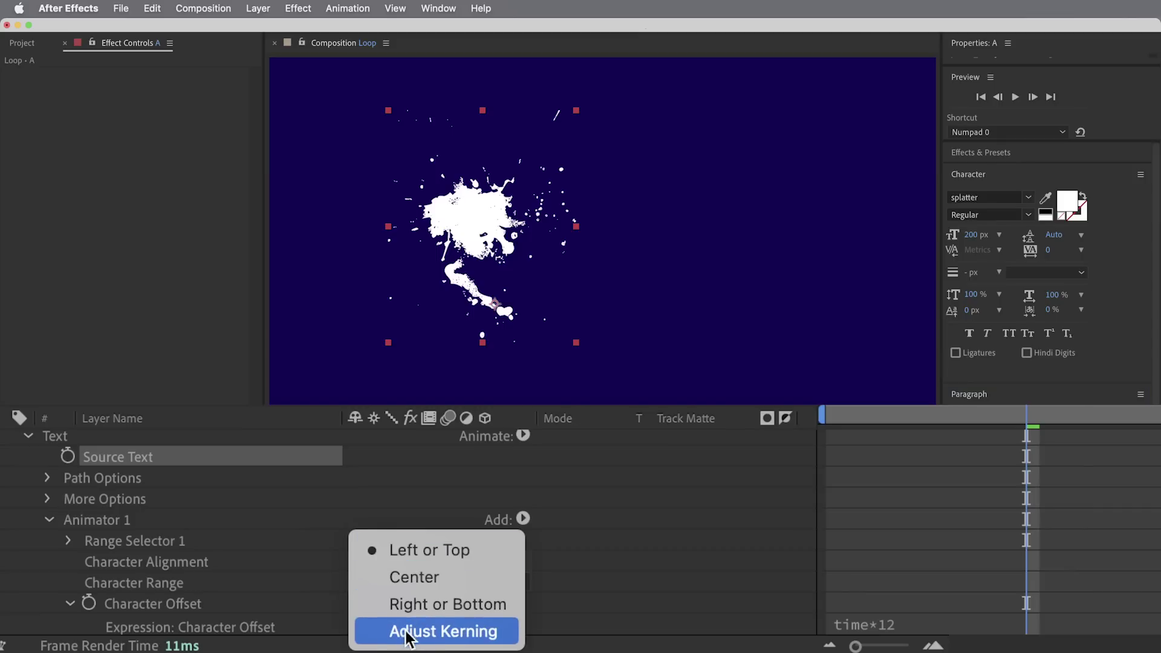
click(452, 640)
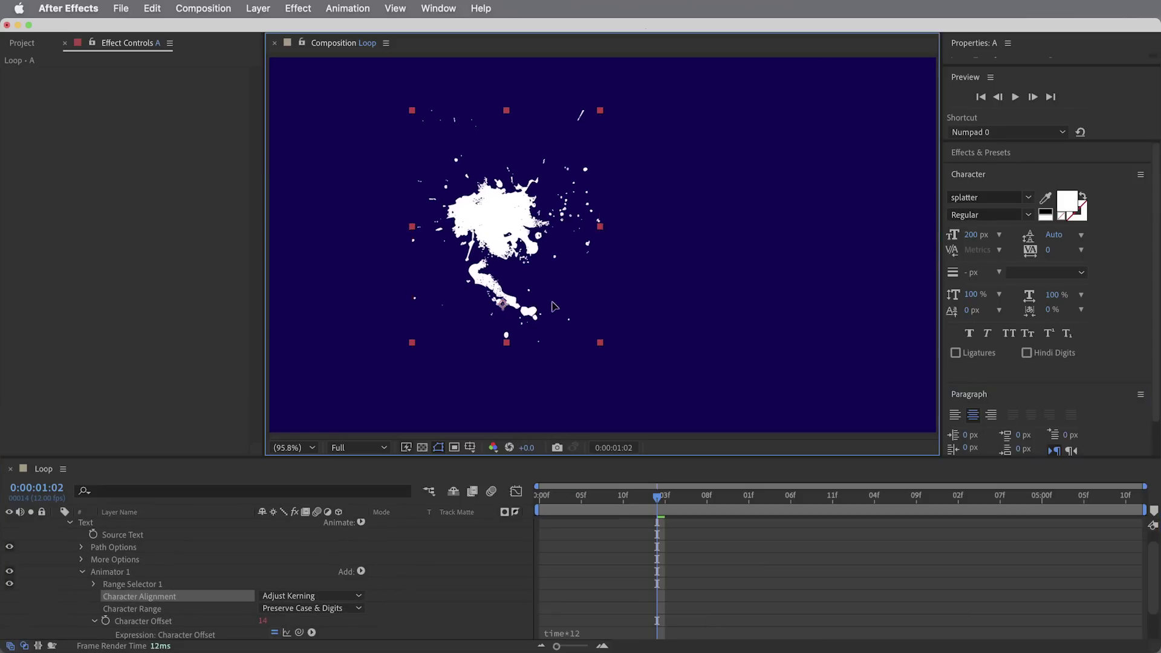
click(639, 319)
drag(605, 500, 680, 518)
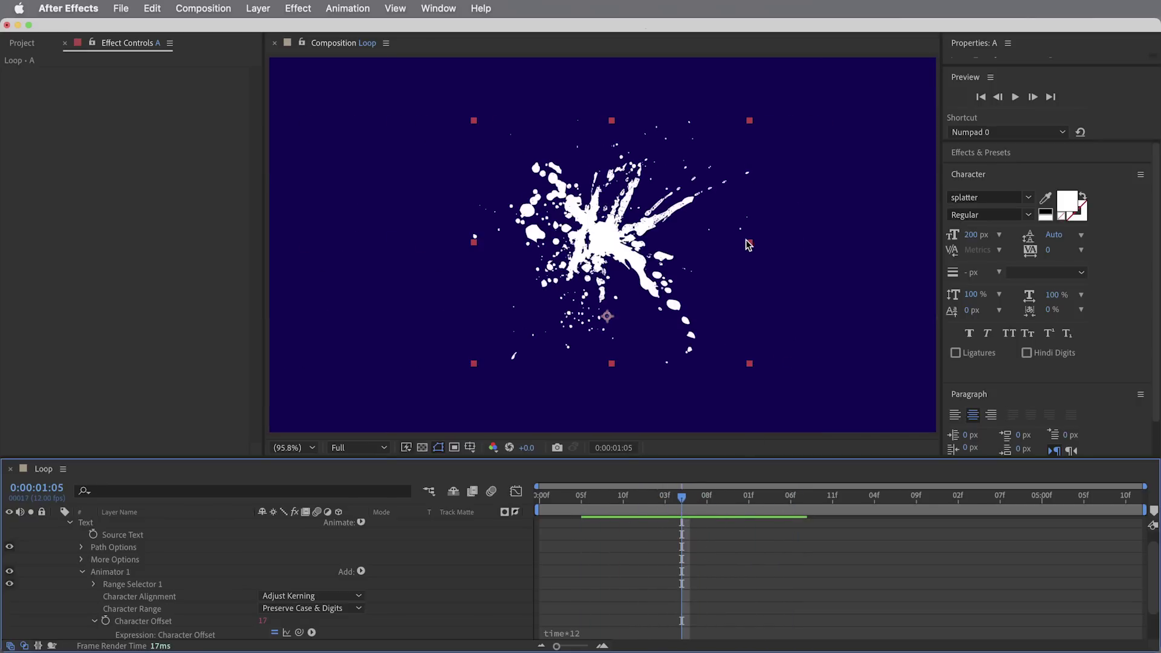
Step: Scale up the splatter letter, centre it in the frame and show safe-area guides
drag(750, 245, 775, 241)
mouse_move(678, 243)
mouse_down()
mouse_move(661, 264)
mouse_move(660, 251)
mouse_up()
key(apostrophe)
key(apostrophe)
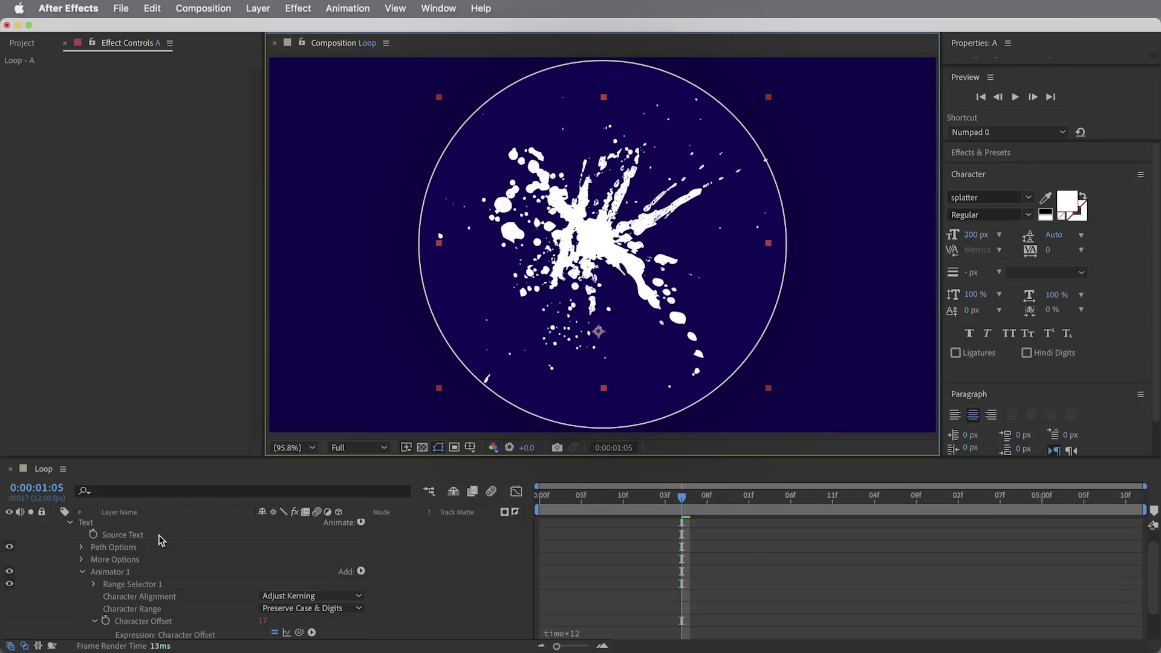
key(u)
click(9, 525)
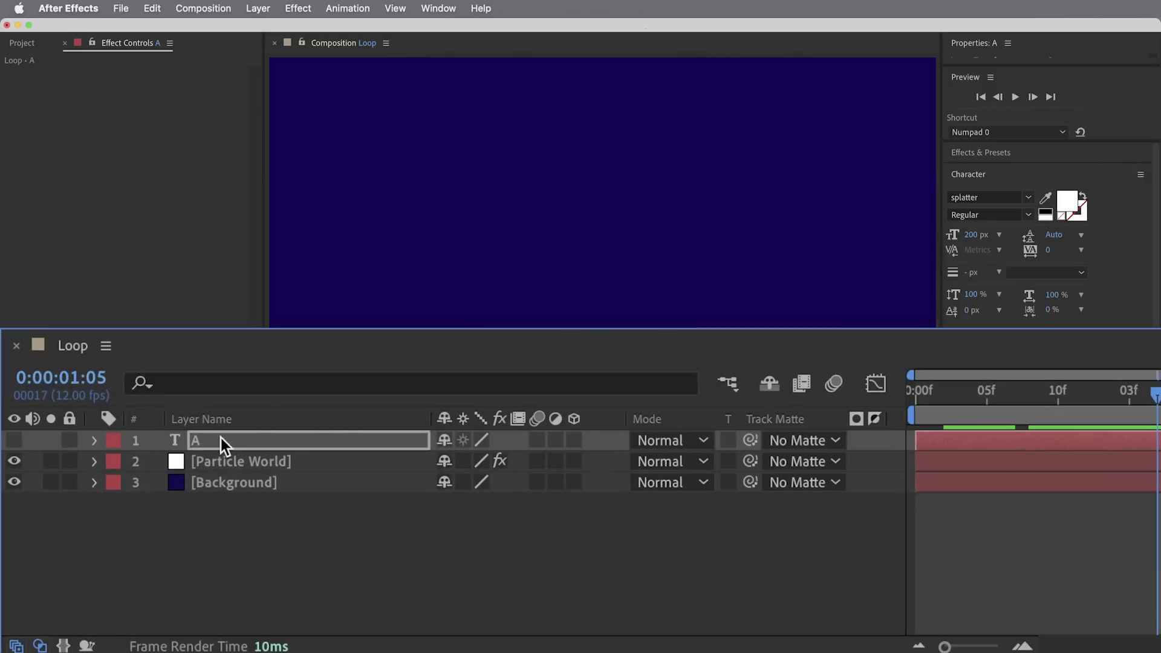
key(Return)
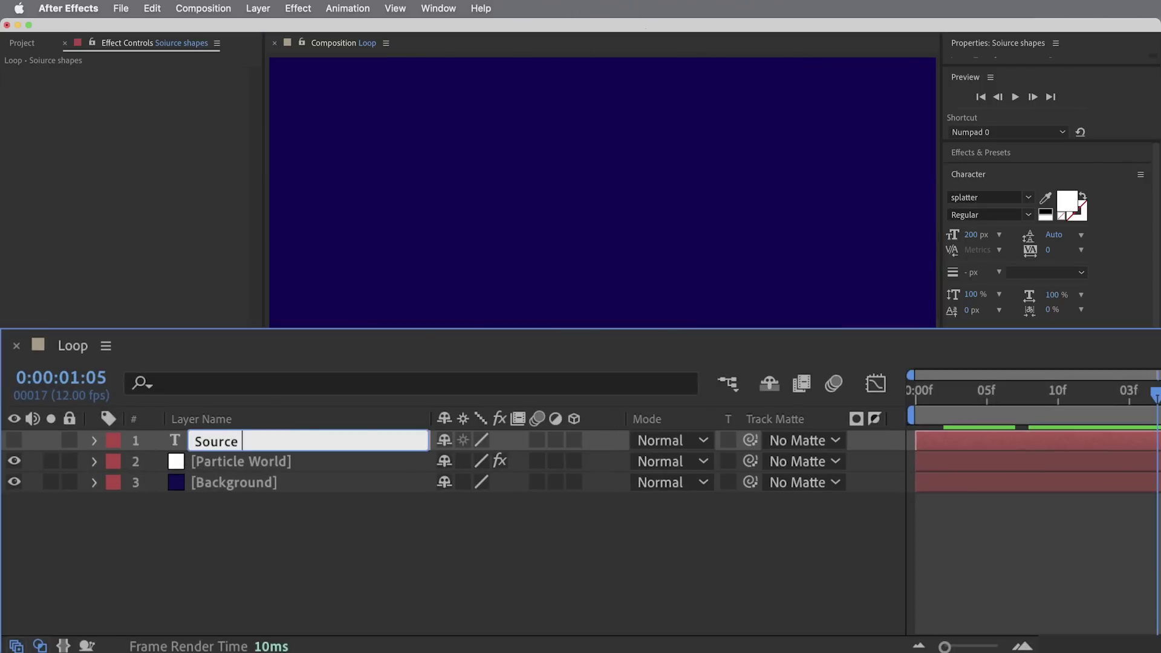
text(Source Shapes)
key(Return)
click(194, 462)
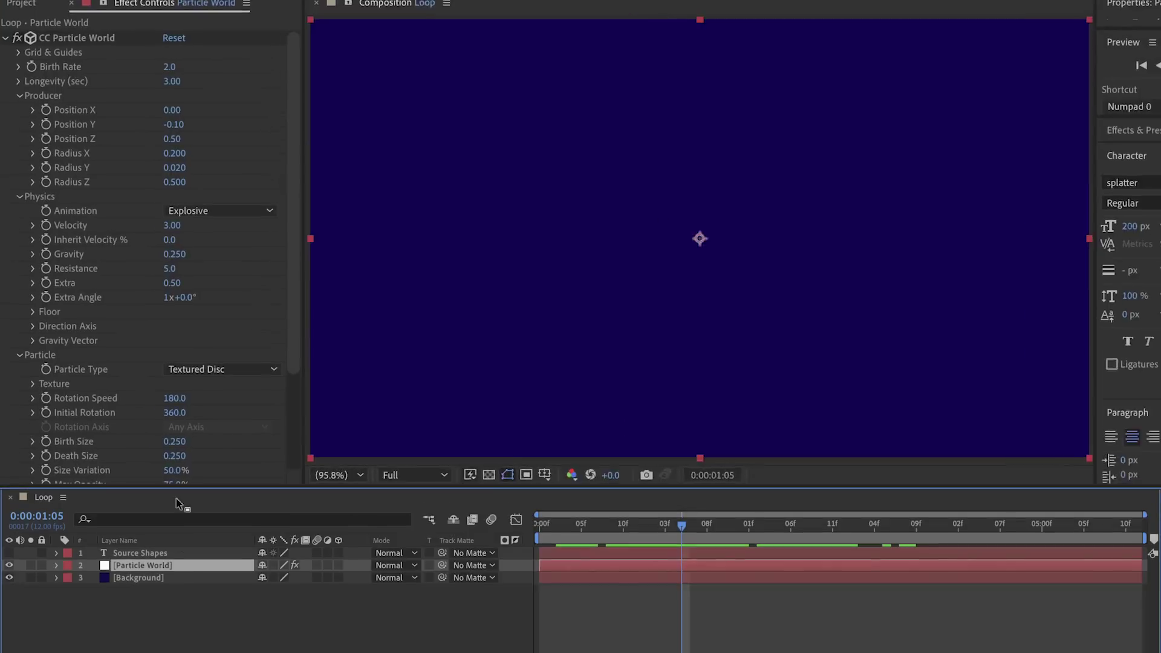
click(32, 383)
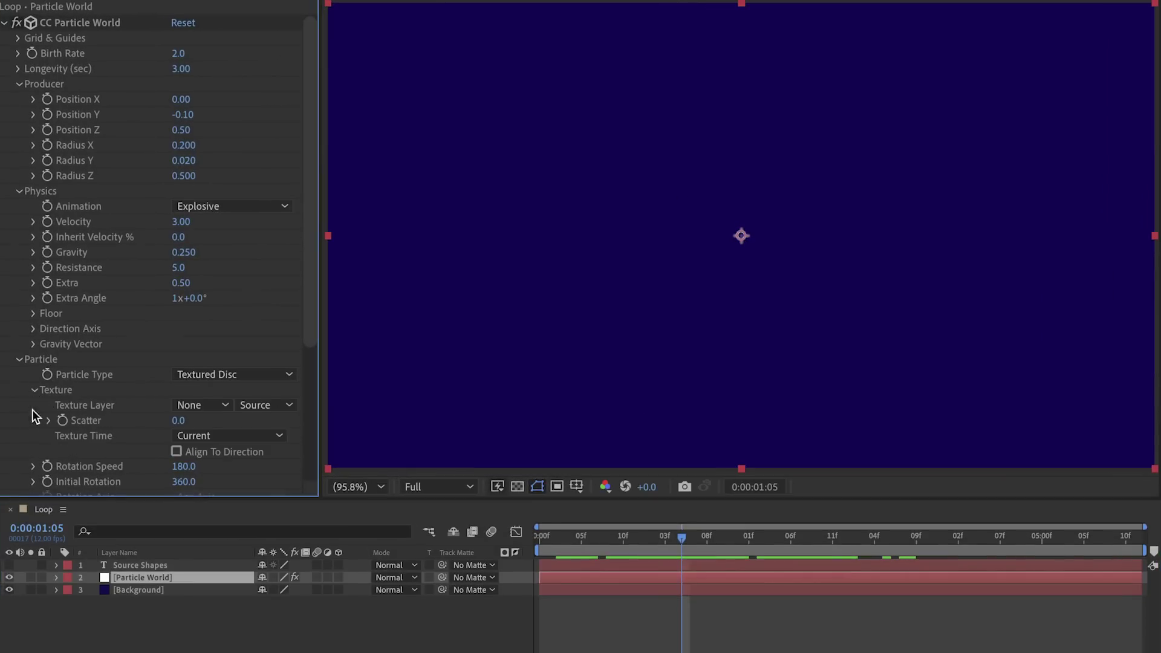
click(197, 404)
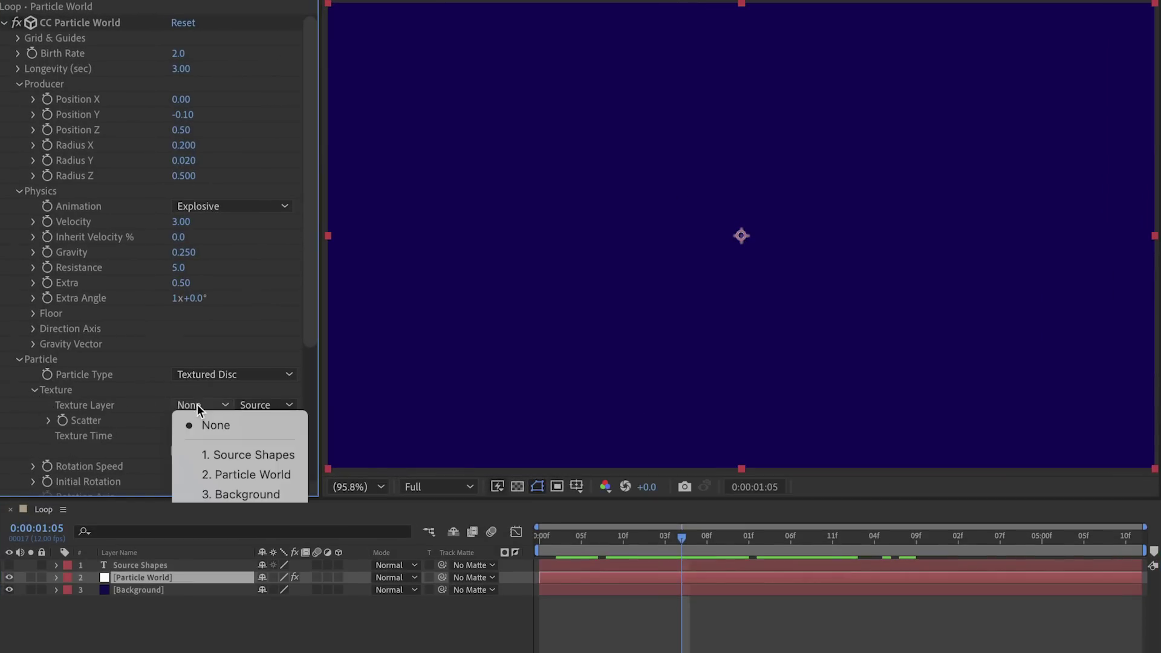
click(245, 455)
click(746, 537)
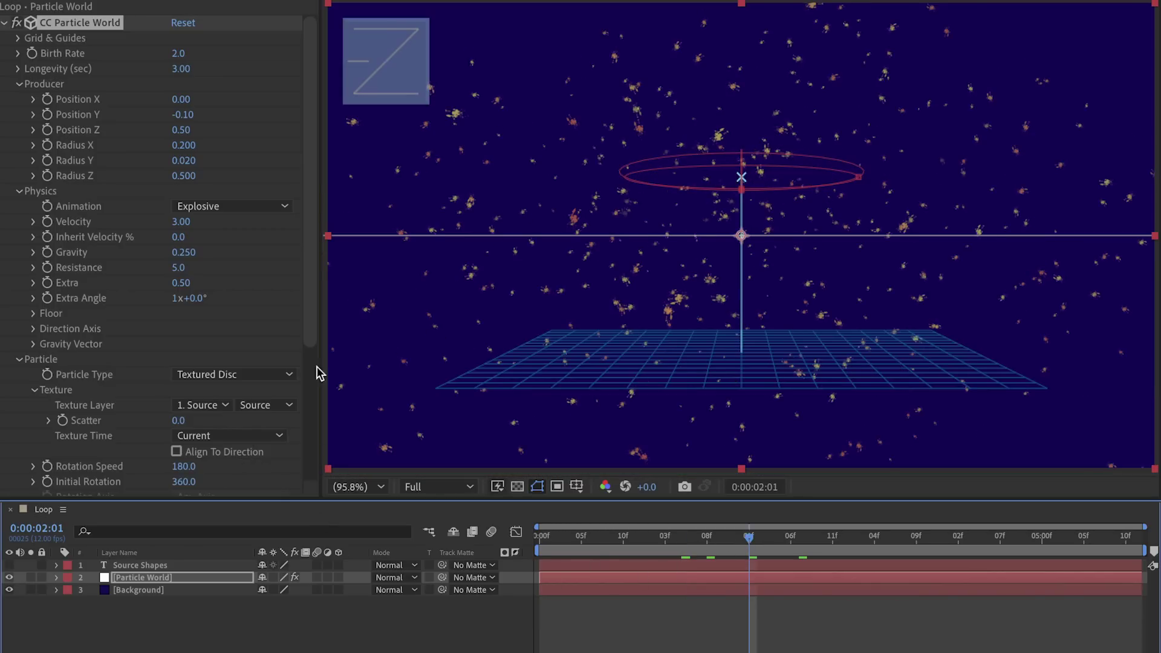
scroll(309, 368, down, 5)
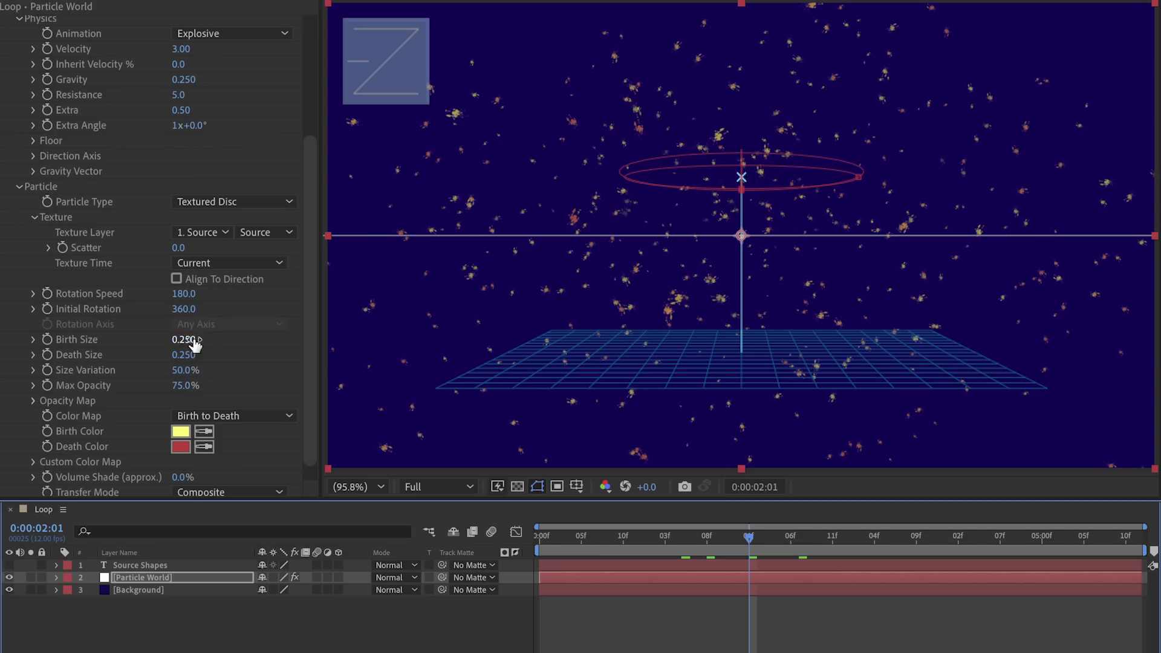
click(193, 341)
text(2)
click(187, 356)
text(2)
key(Return)
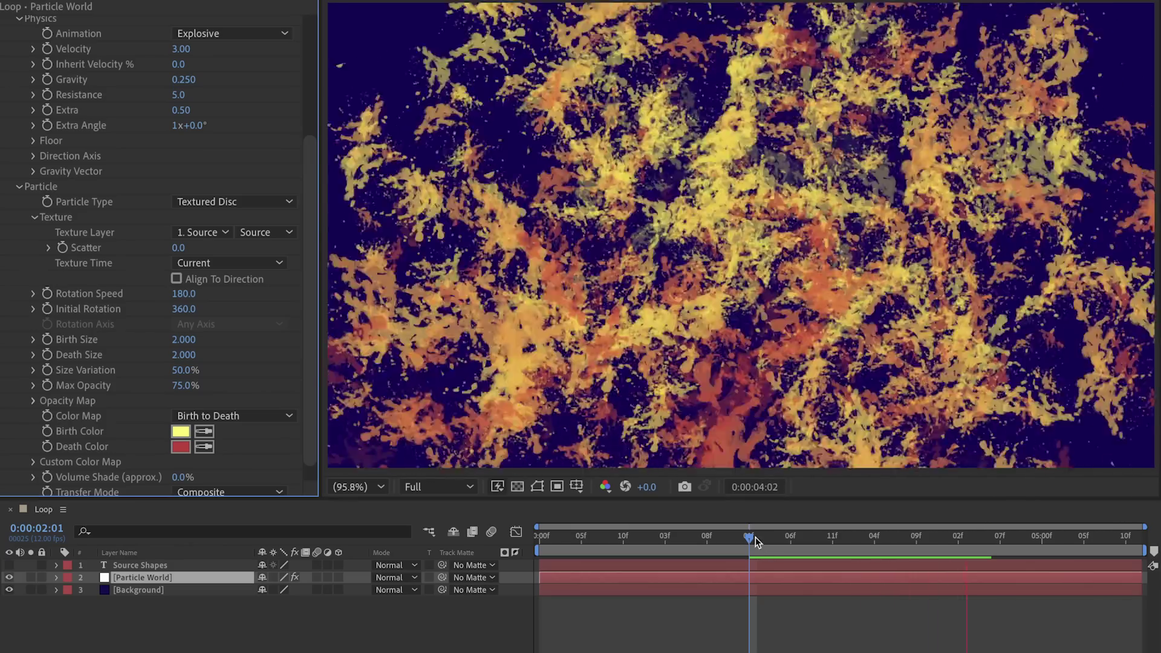
click(754, 537)
drag(755, 536, 883, 543)
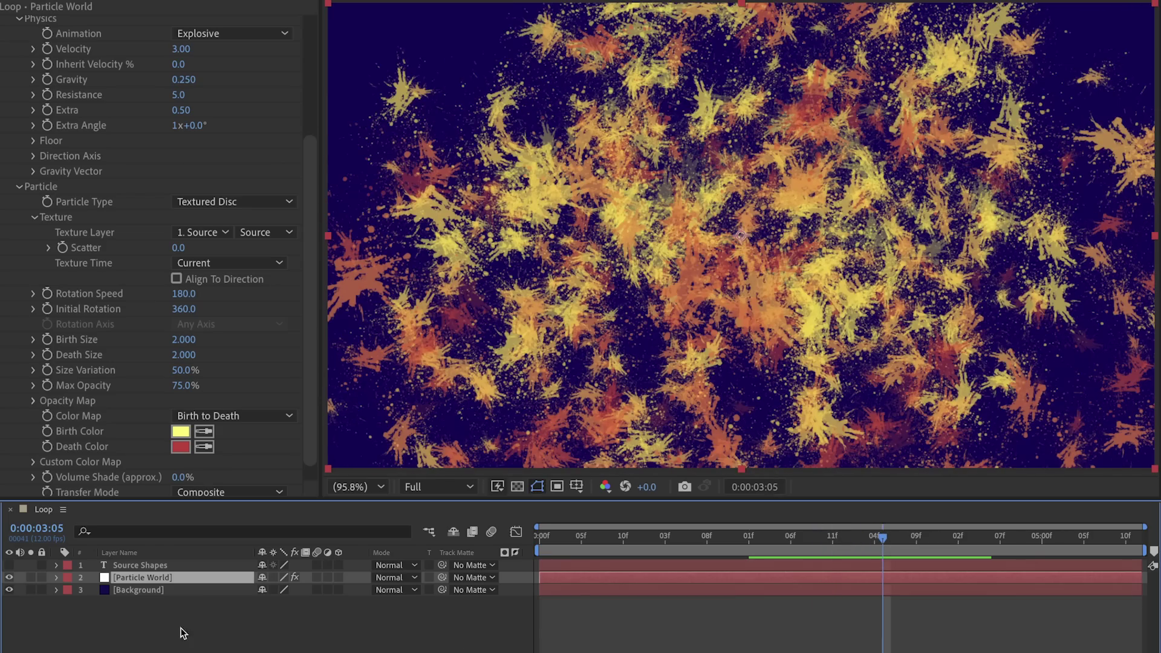
click(9, 565)
drag(738, 548, 851, 548)
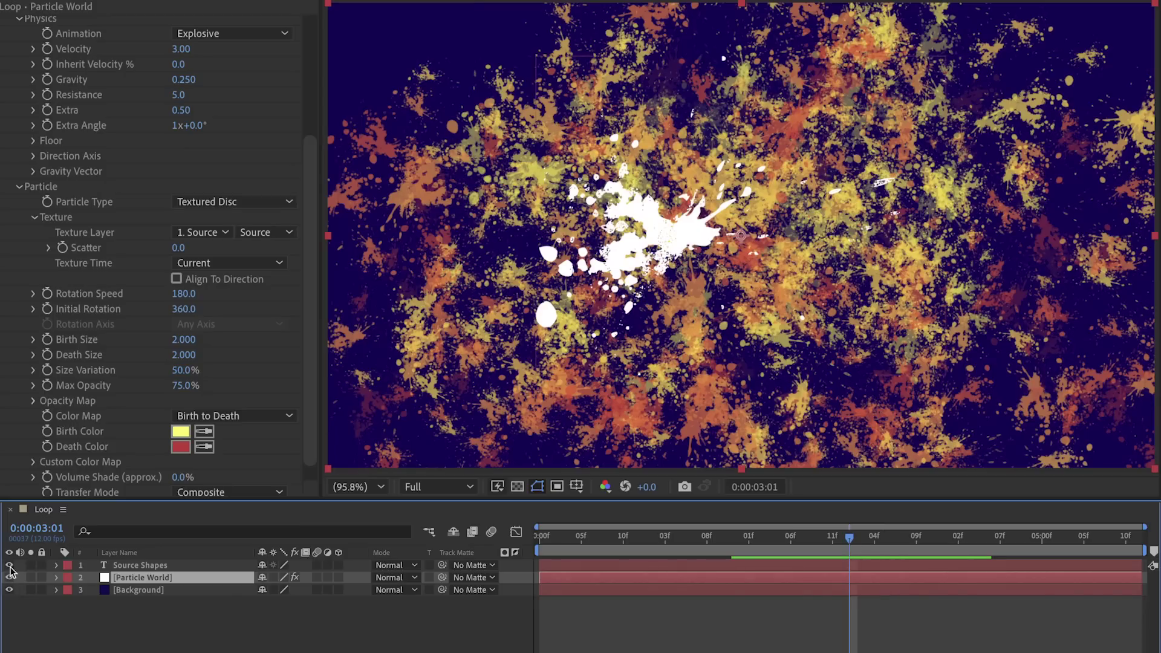
Step: Set Texture Time to Birth and preview the particle animation
click(225, 263)
click(210, 282)
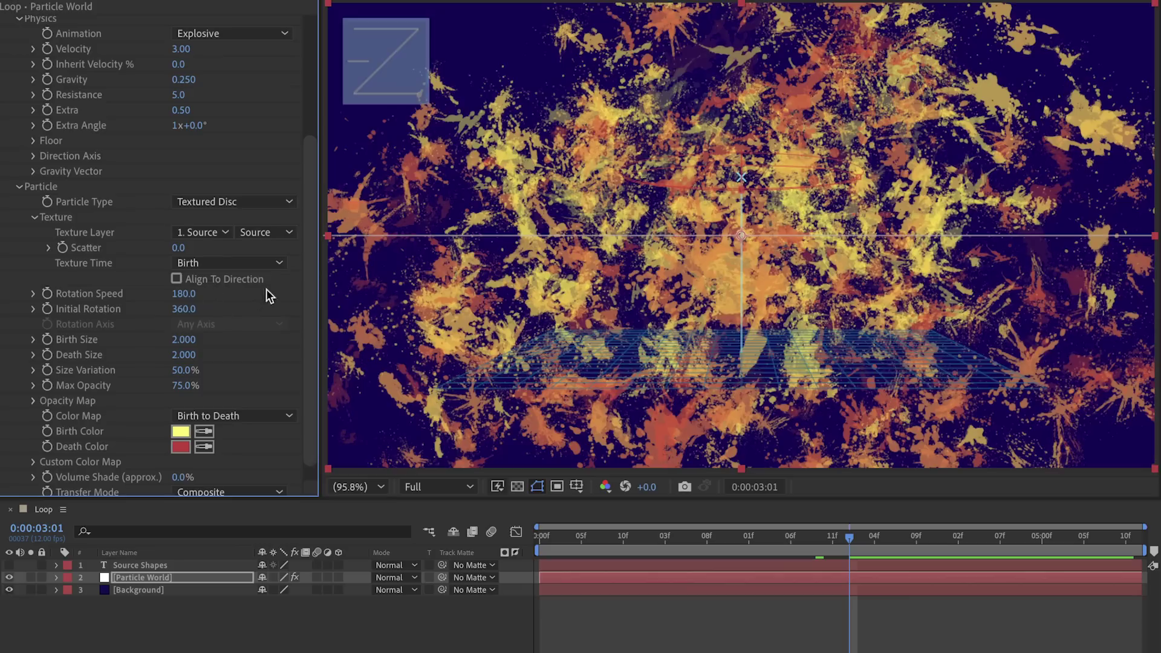
key(space)
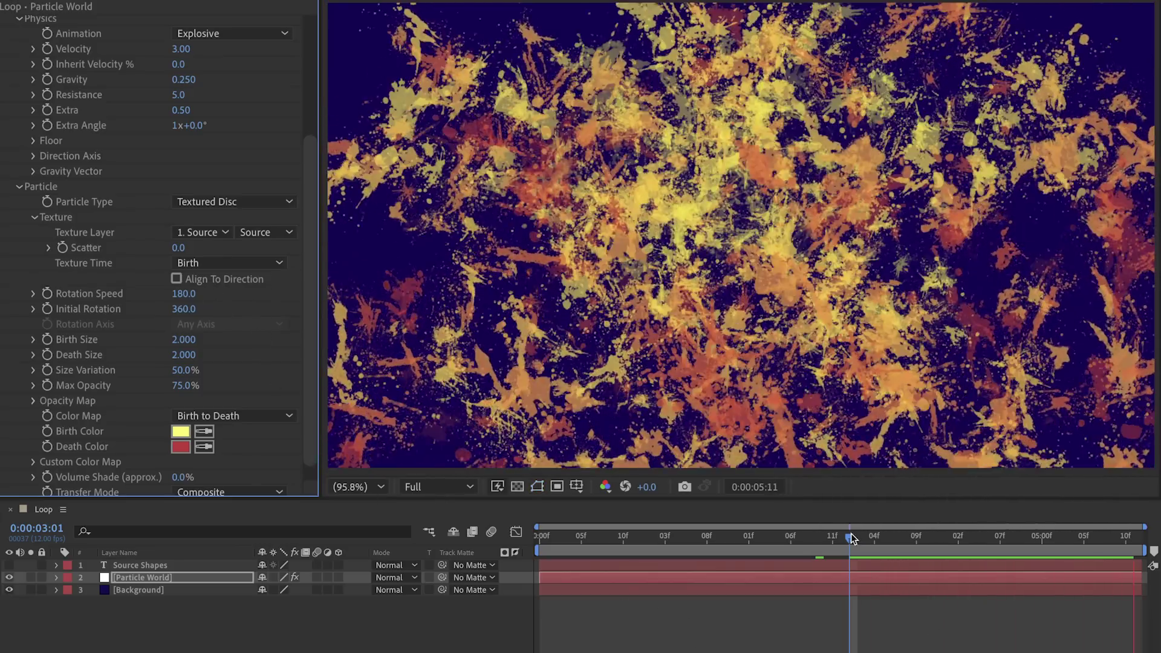
click(859, 537)
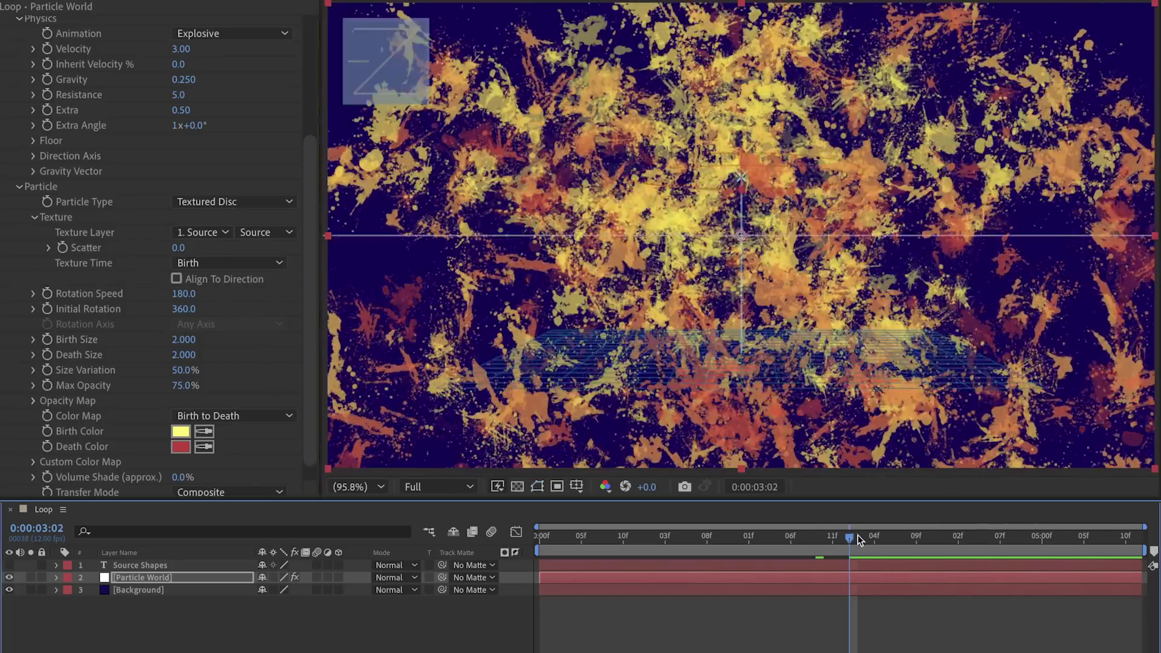
drag(860, 535, 545, 592)
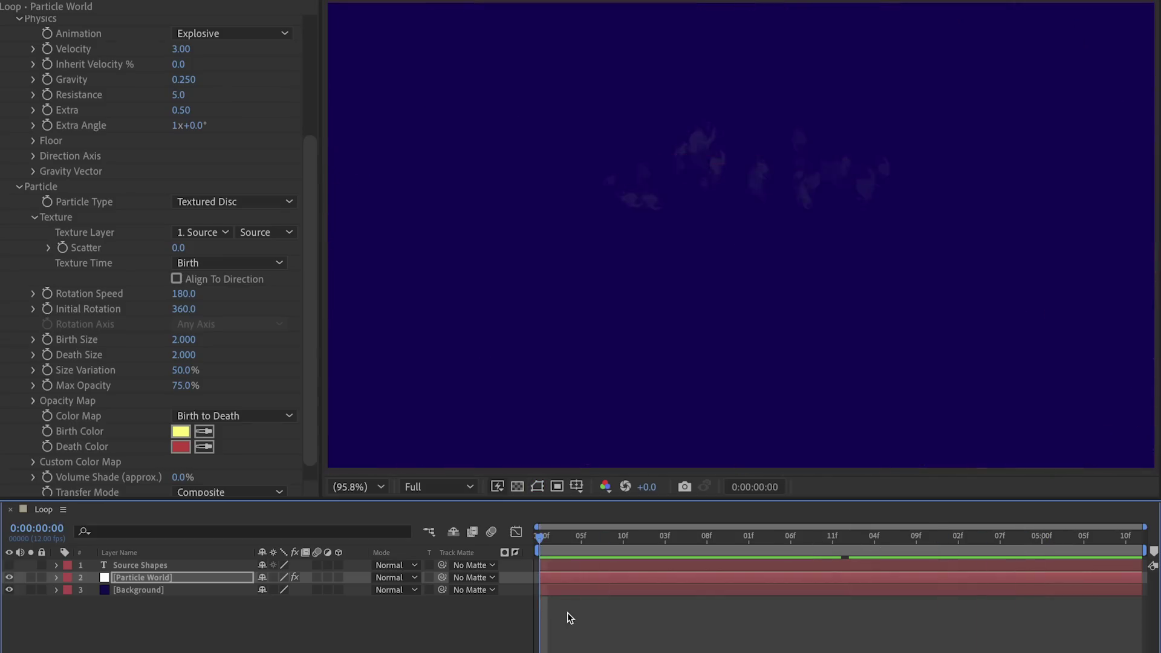
key(space)
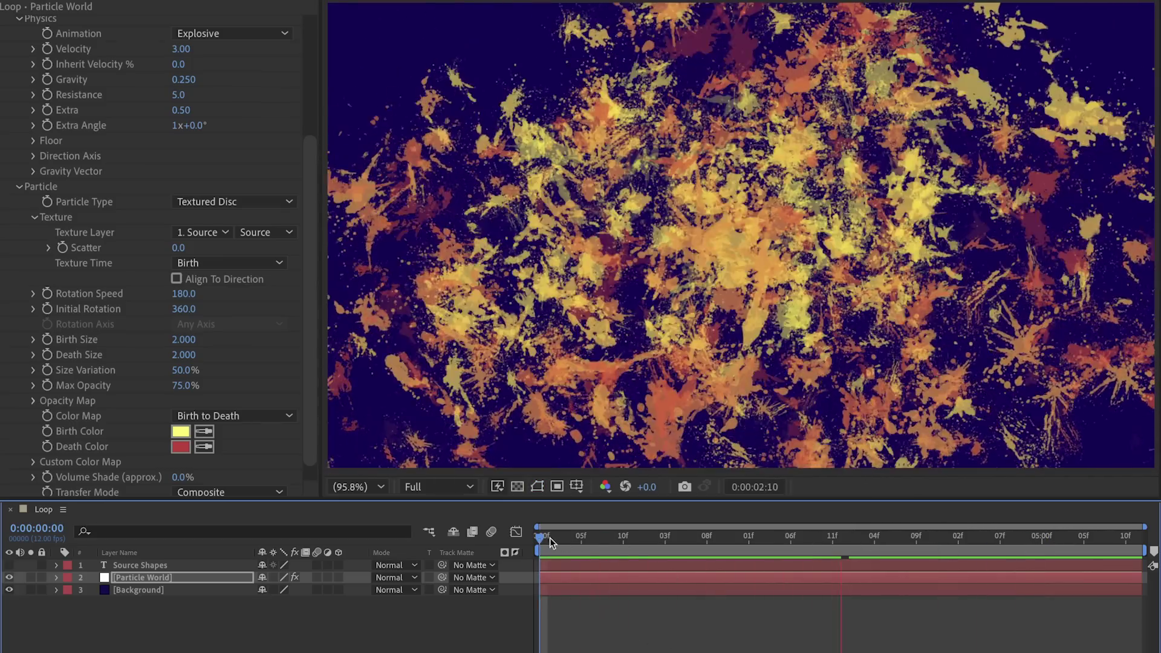
drag(550, 539, 790, 549)
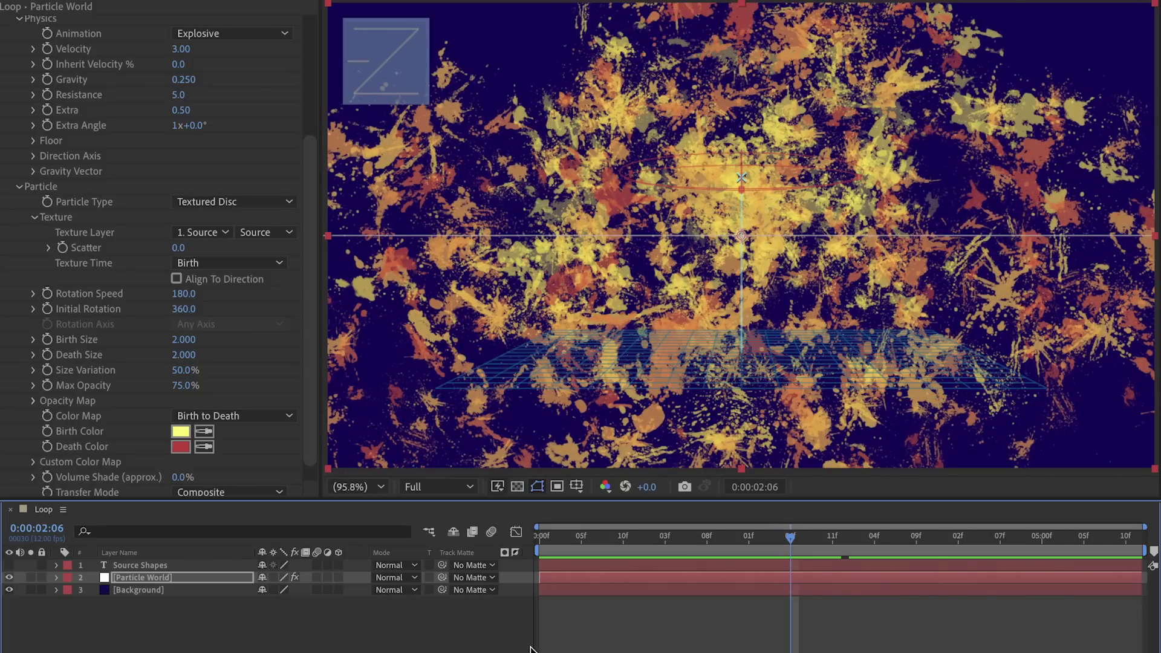
Step: Raise Birth Size to 5 and preview the larger particles
click(184, 339)
text(5)
key(Return)
key(space)
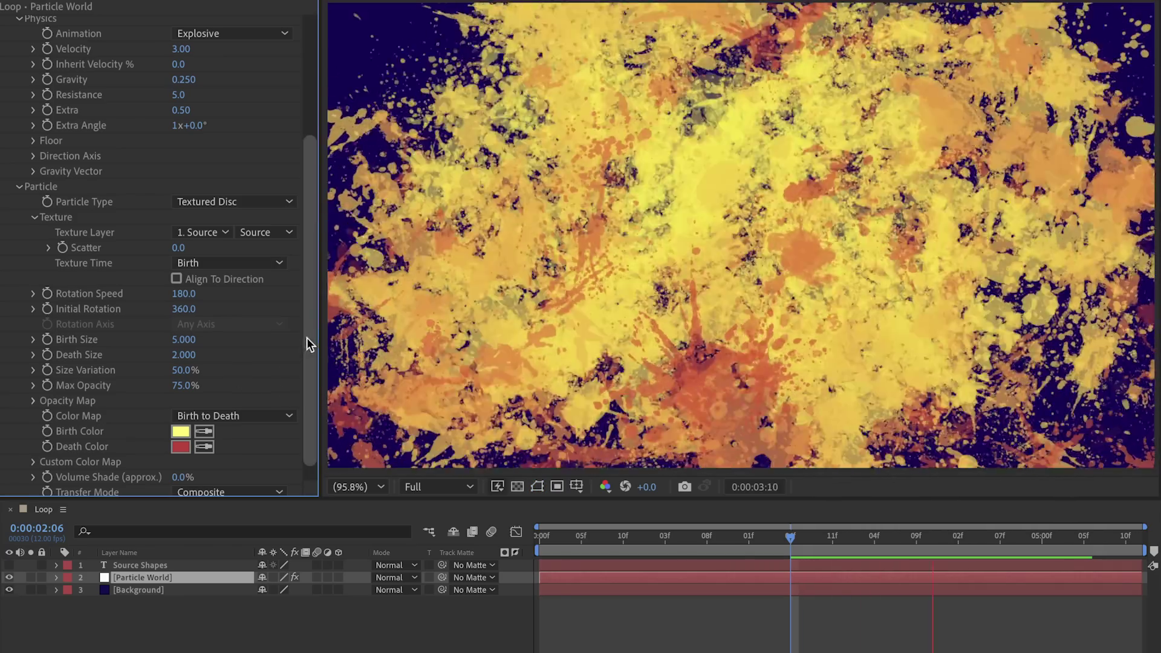
drag(307, 337, 307, 397)
Step: Draw a flat Opacity Map curve across the particle lifetime and preview the result
key(space)
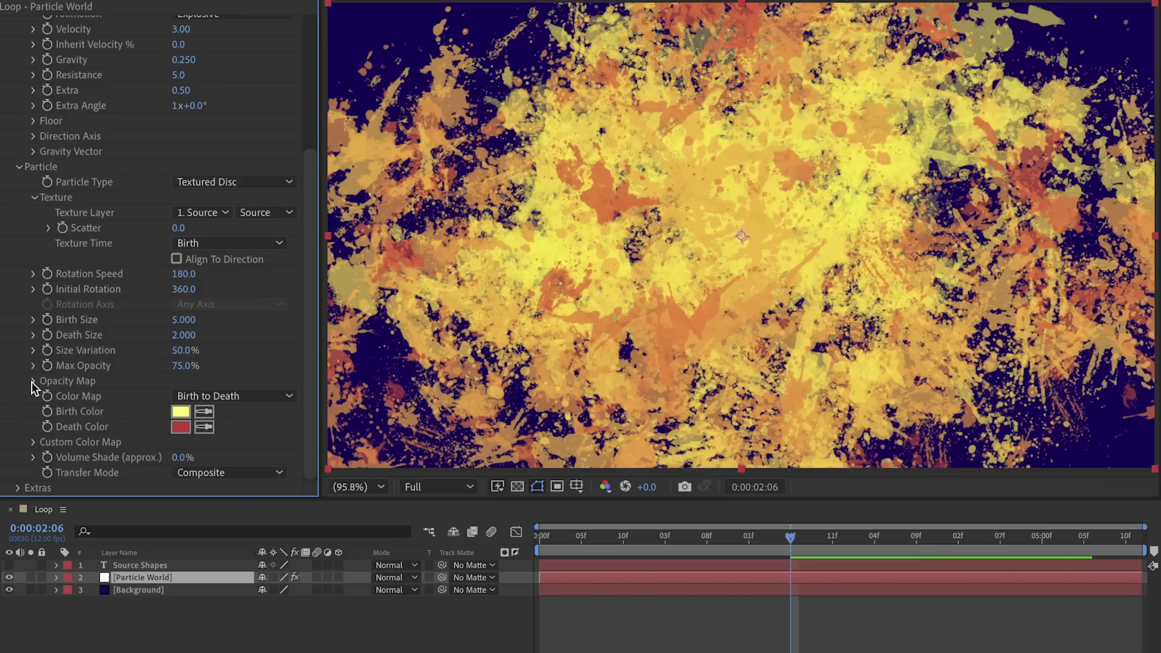
click(33, 382)
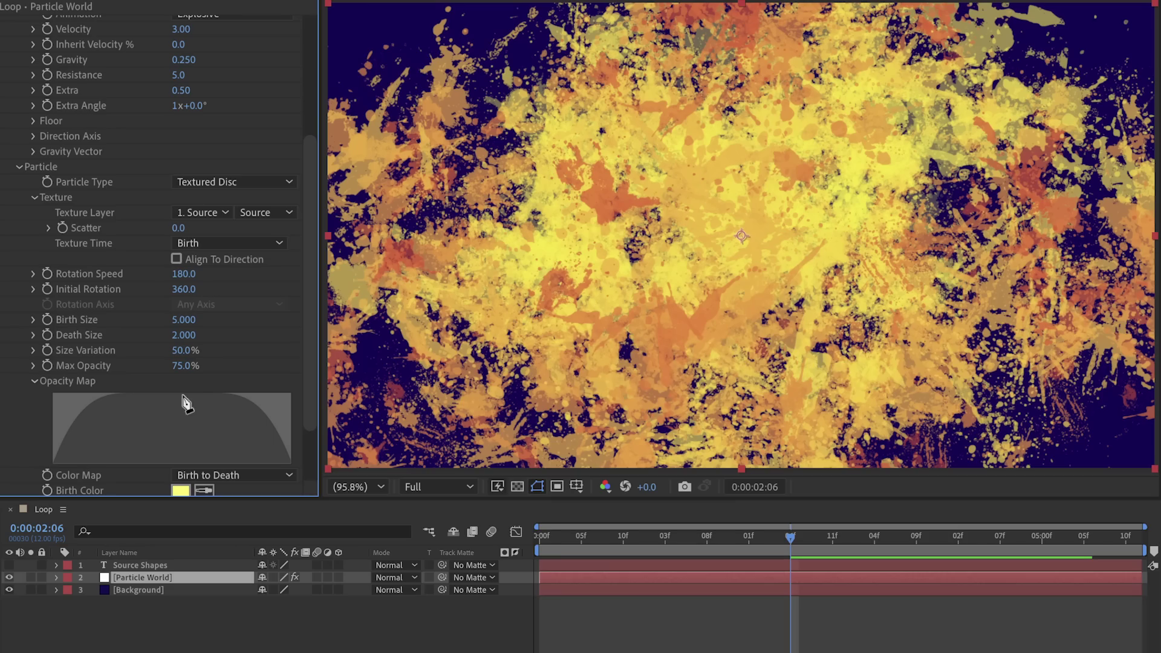
drag(83, 394, 329, 387)
key(space)
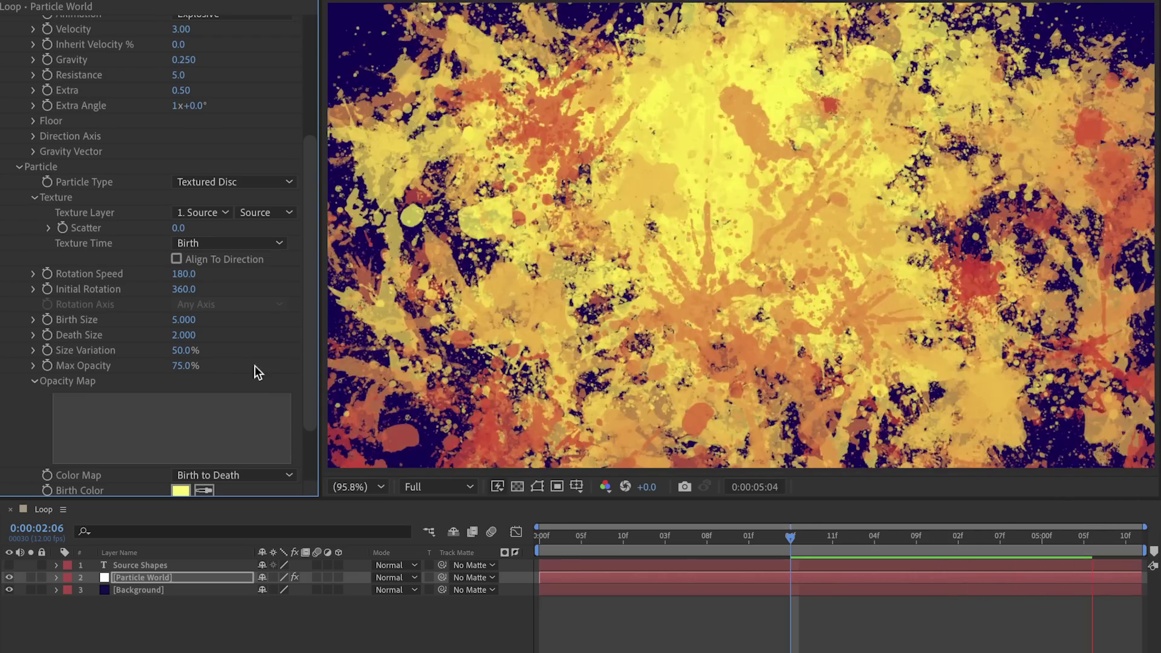
key(space)
click(34, 381)
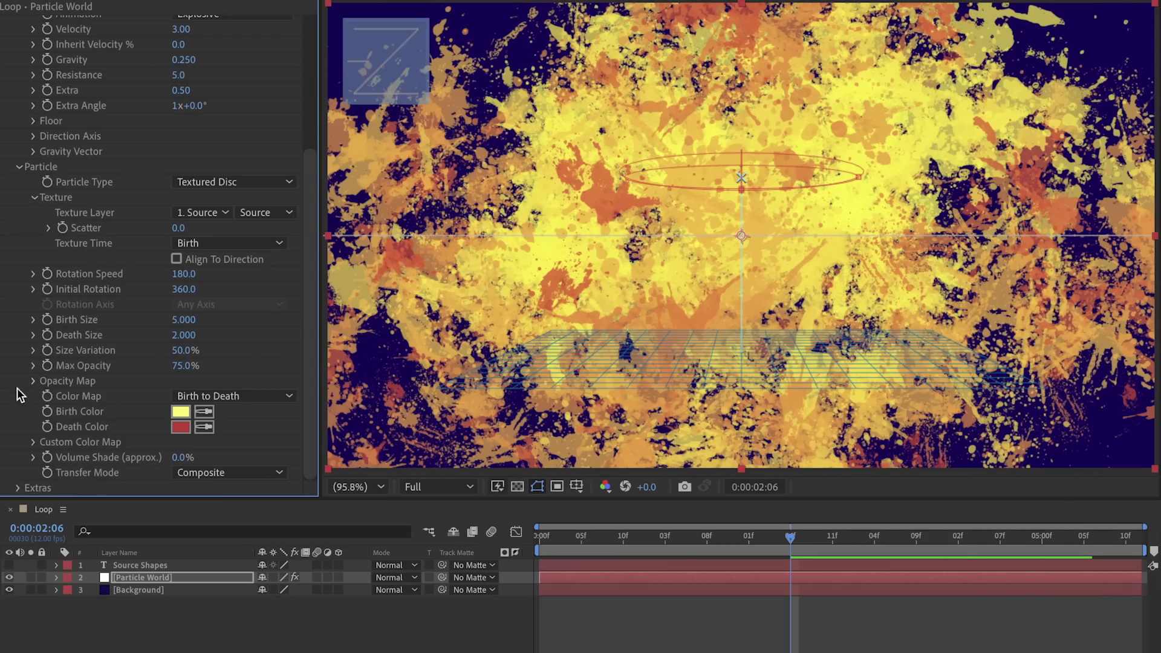
Step: Switch Particle World's Color Map to Custom and set the 25% stop to white FFFFFF
click(253, 395)
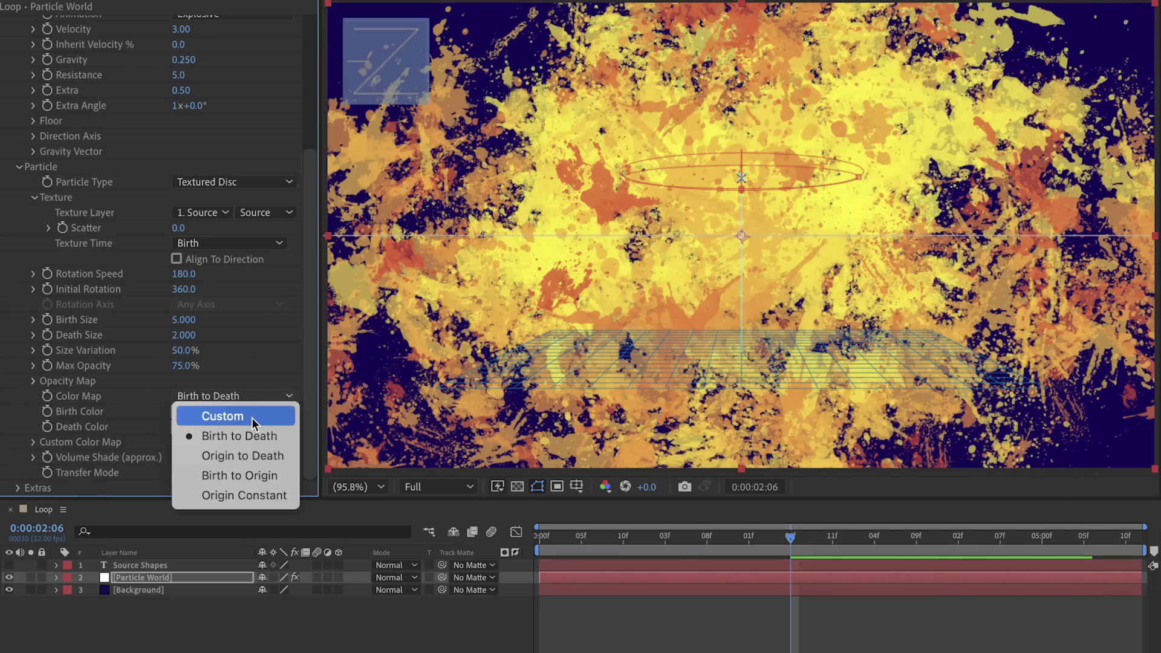
click(252, 418)
click(29, 442)
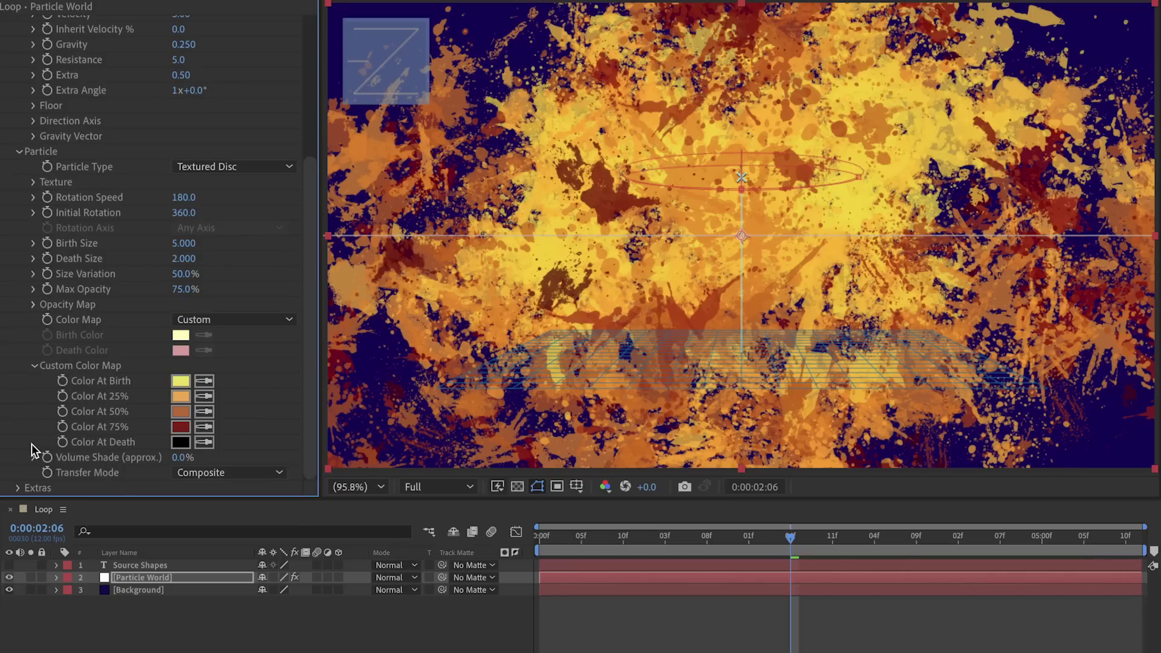
click(185, 394)
text(ffffff)
key(Return)
Step: Set the 50% stop to red FF0000 and the 75% stop to bright blue
click(187, 410)
text(ff0000)
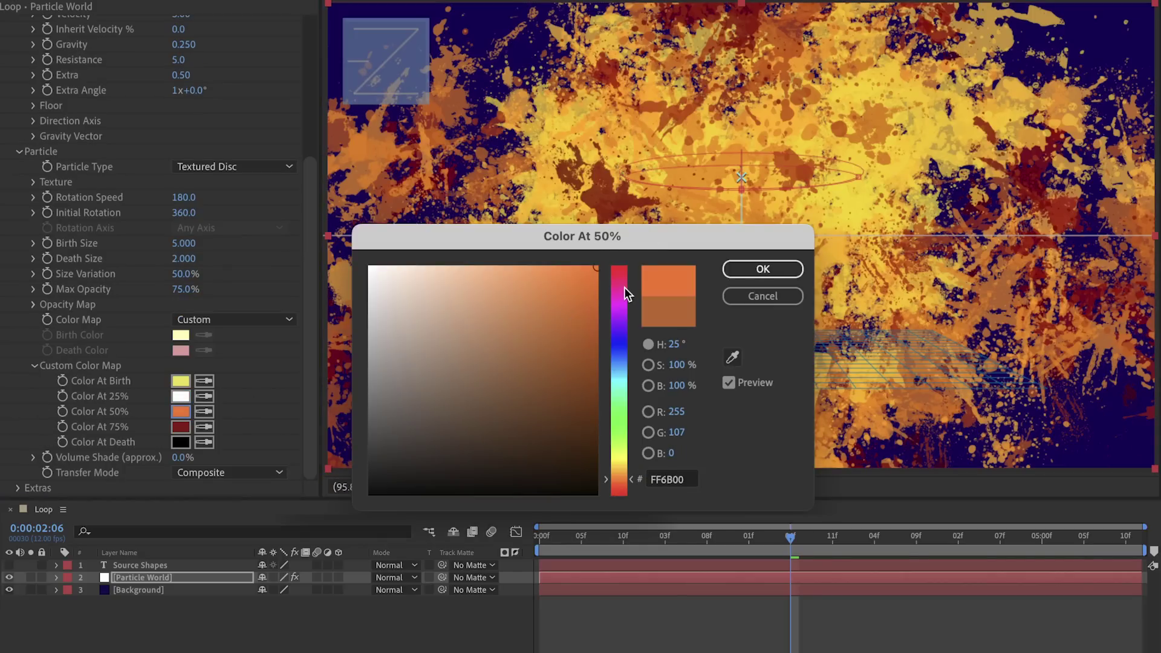
key(Return)
click(183, 426)
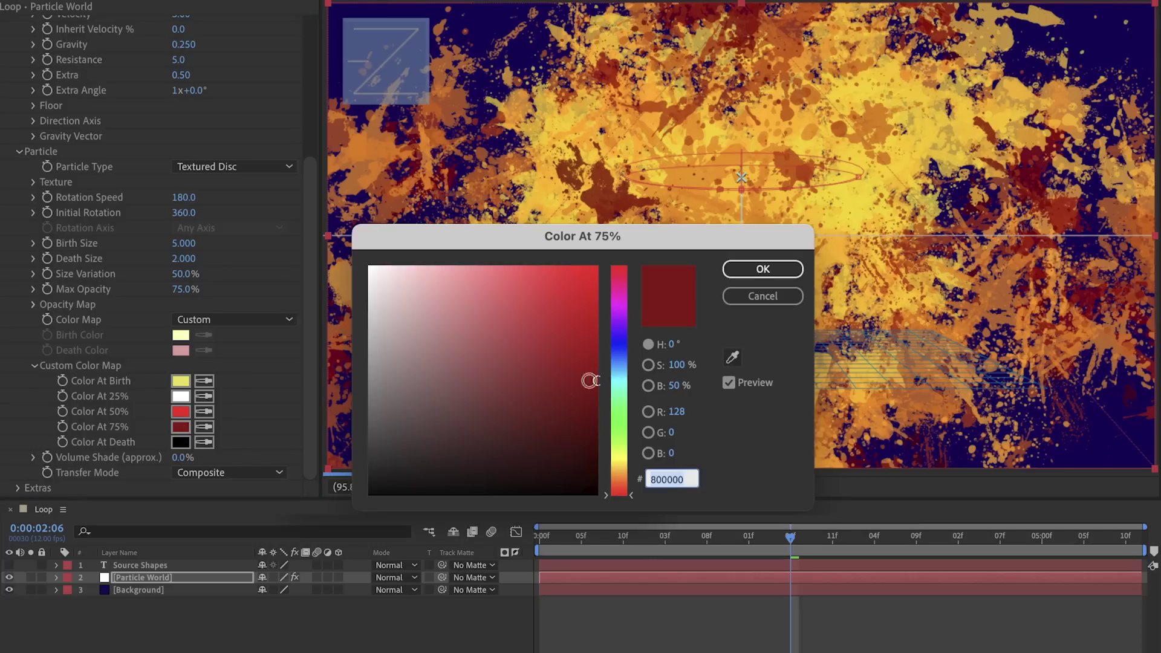
click(622, 348)
drag(589, 272, 657, 232)
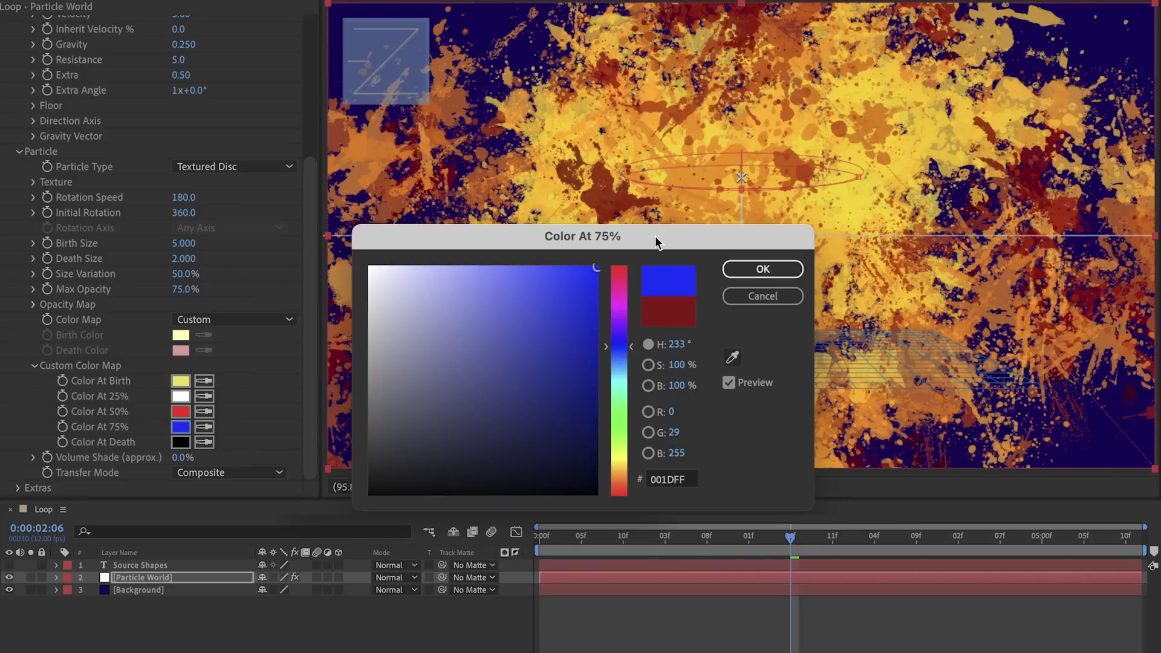
key(Return)
Step: Set the death colour to white FFFFFF and preview the recoloured particles
click(182, 444)
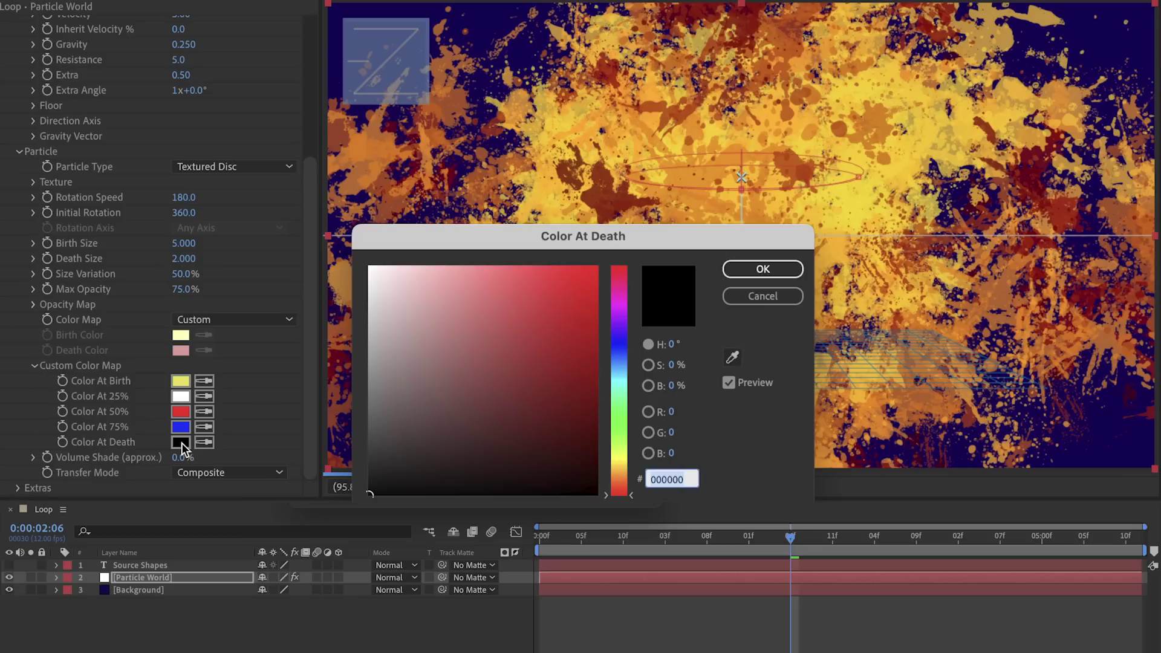
text(ffffff)
key(Return)
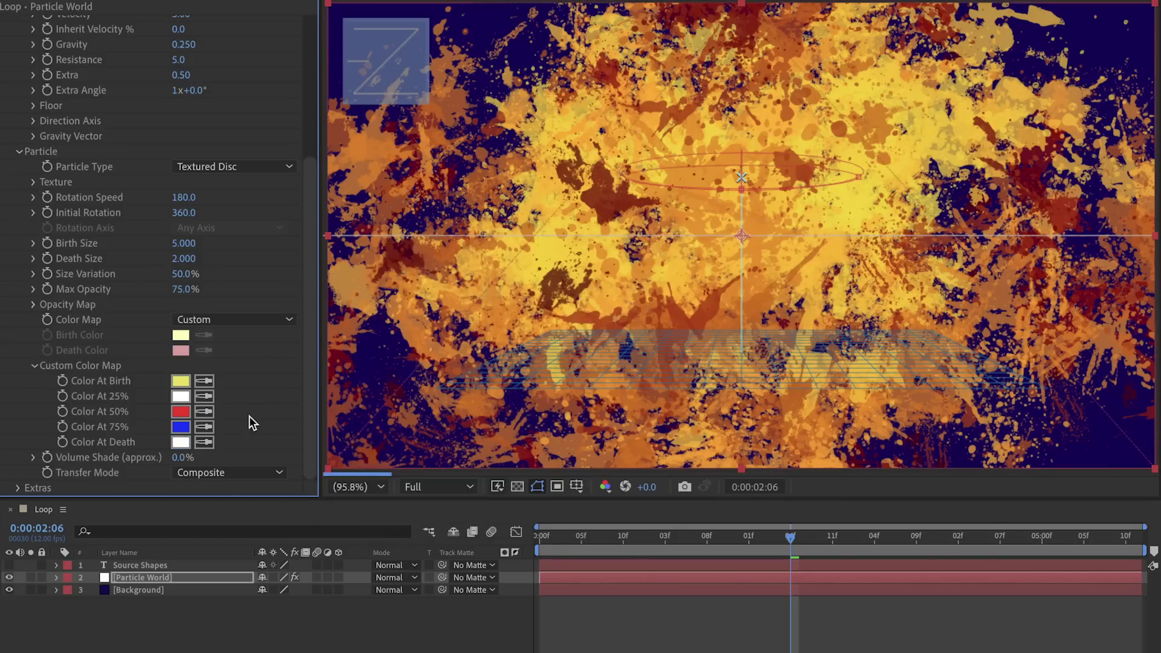
click(623, 537)
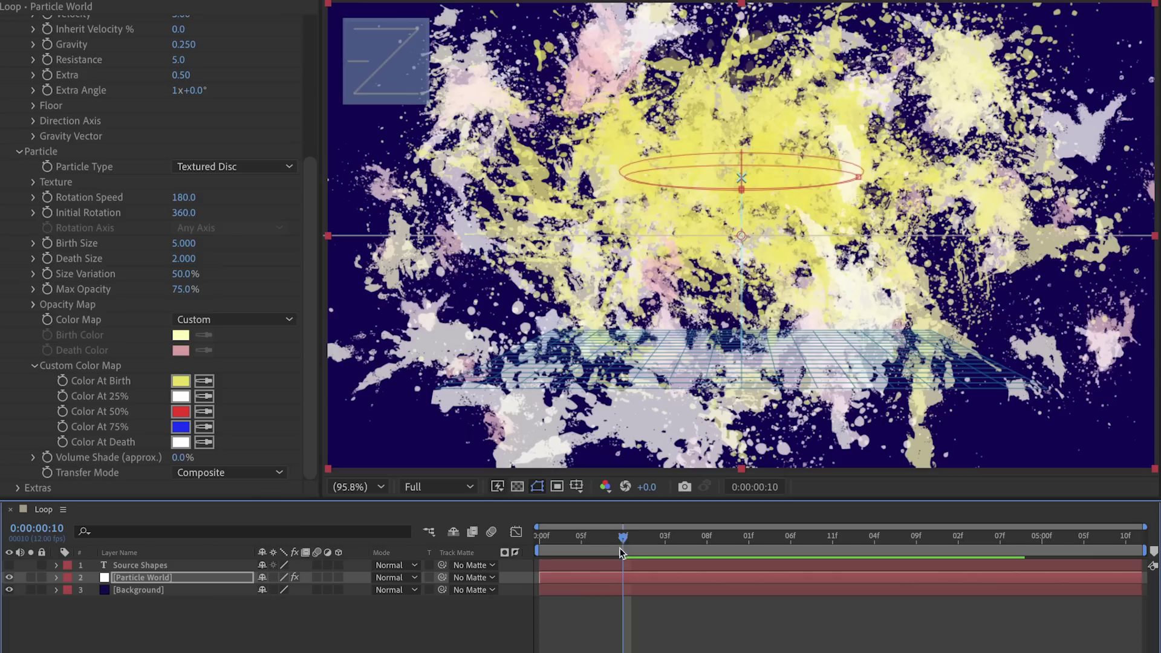
key(space)
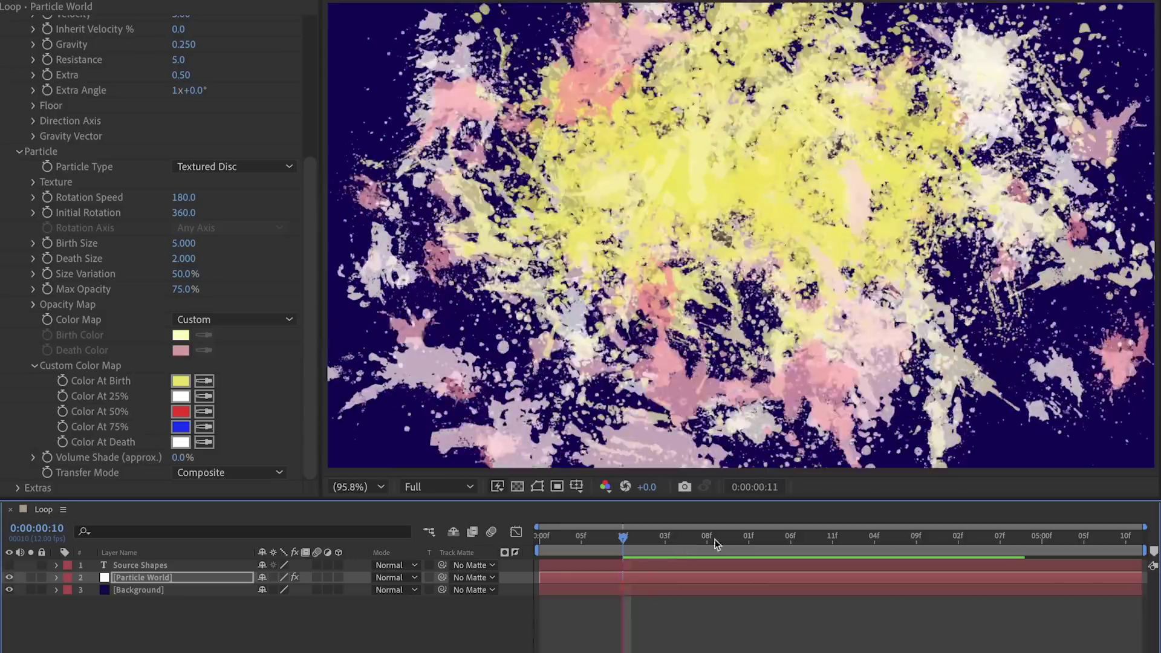
drag(677, 542, 874, 546)
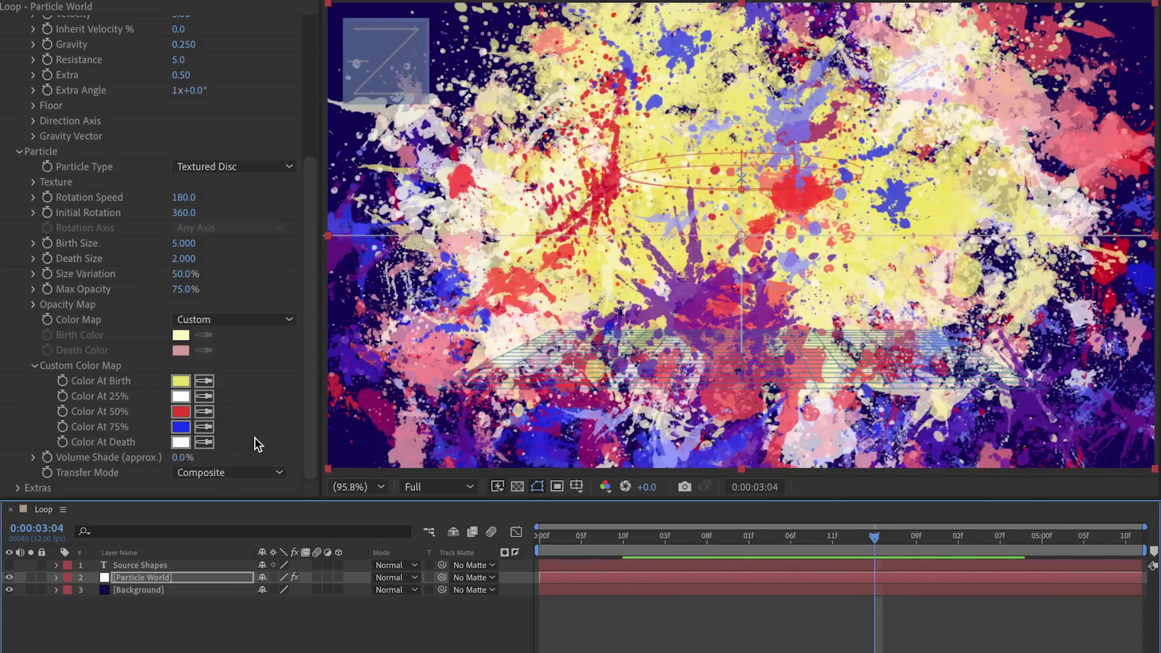
Step: Set Particle World's Volume Shade to 100 and play back the shaded splatters
click(179, 460)
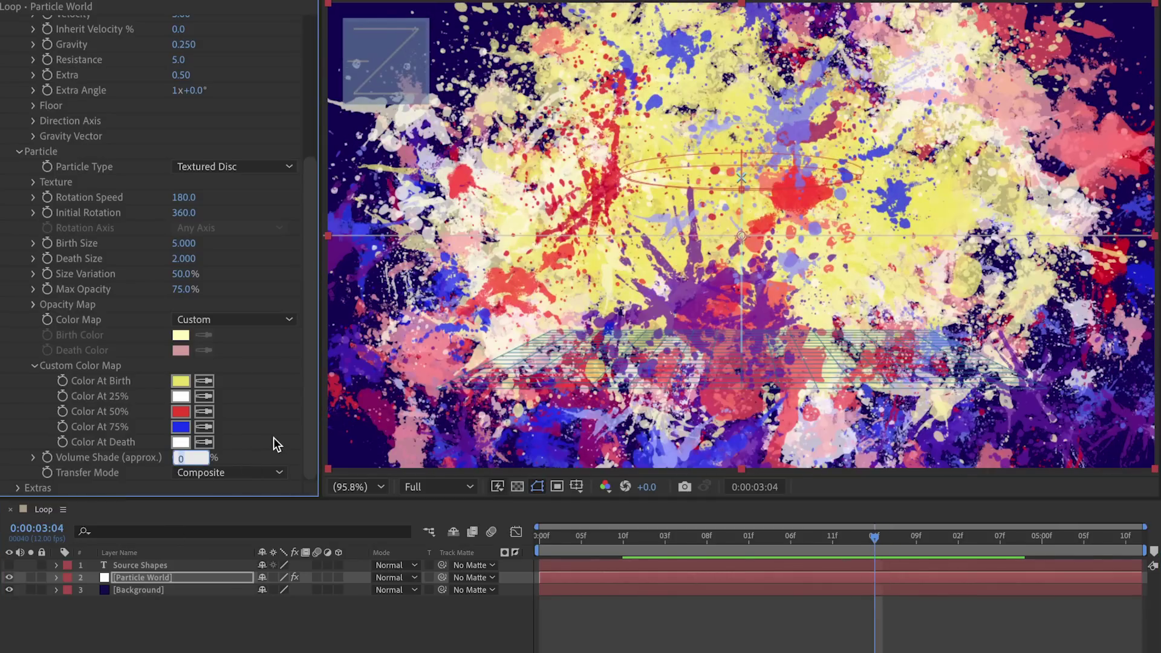
text(100)
key(Return)
click(633, 543)
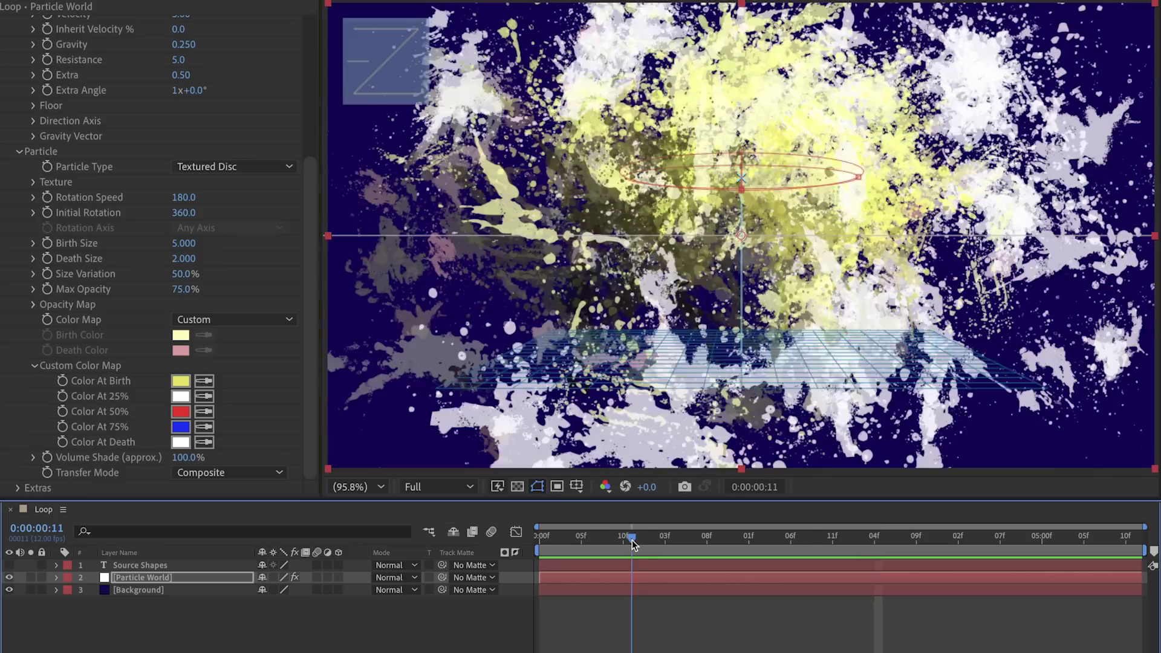
key(space)
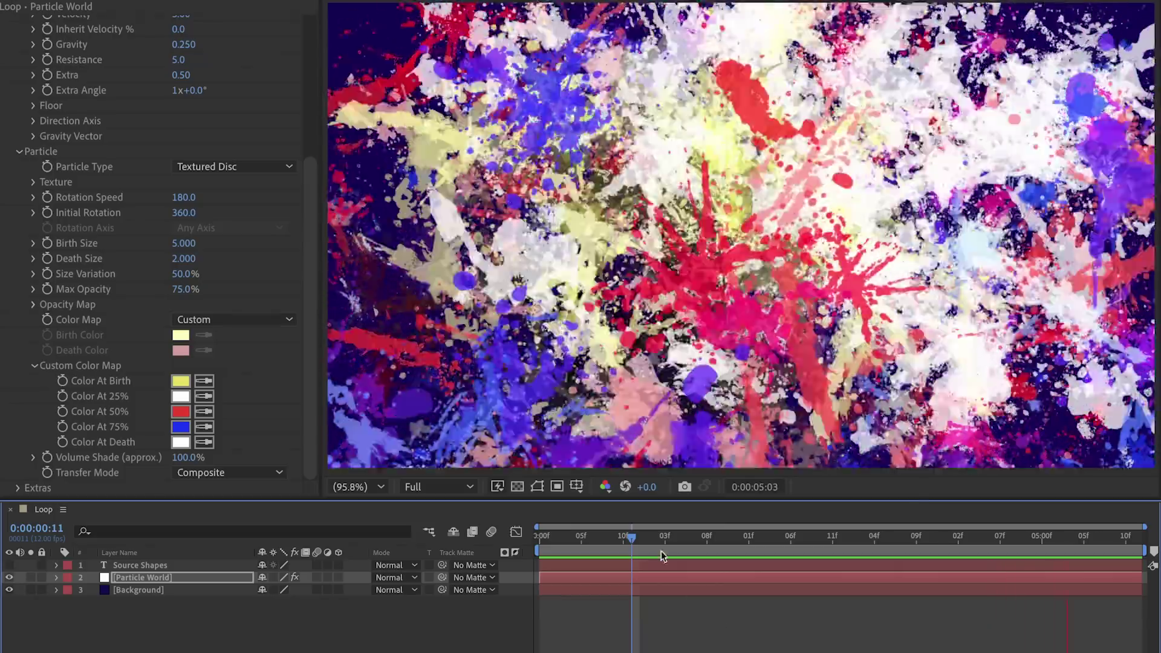
drag(661, 548, 556, 548)
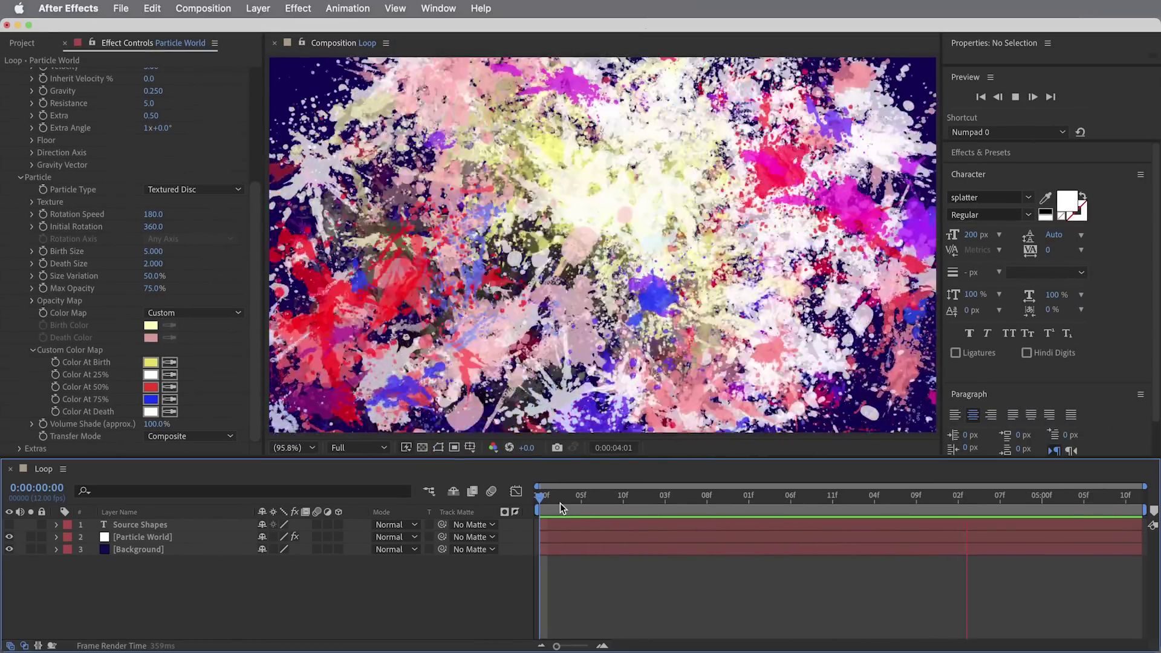
click(537, 495)
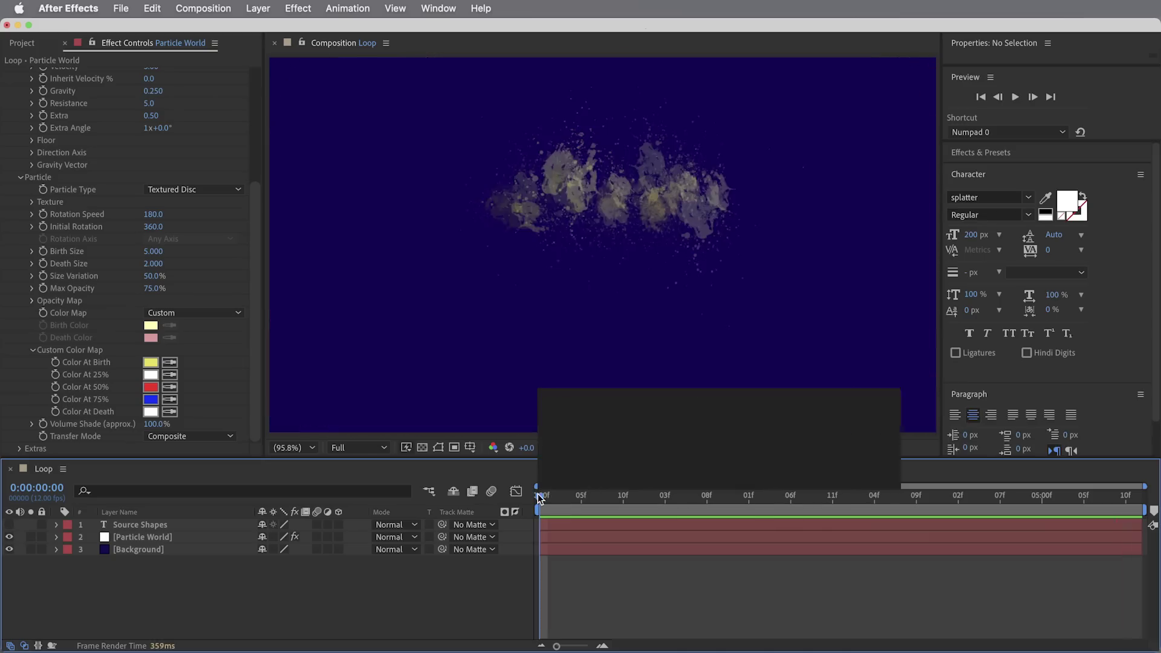
drag(540, 497, 1021, 513)
drag(1143, 511, 857, 520)
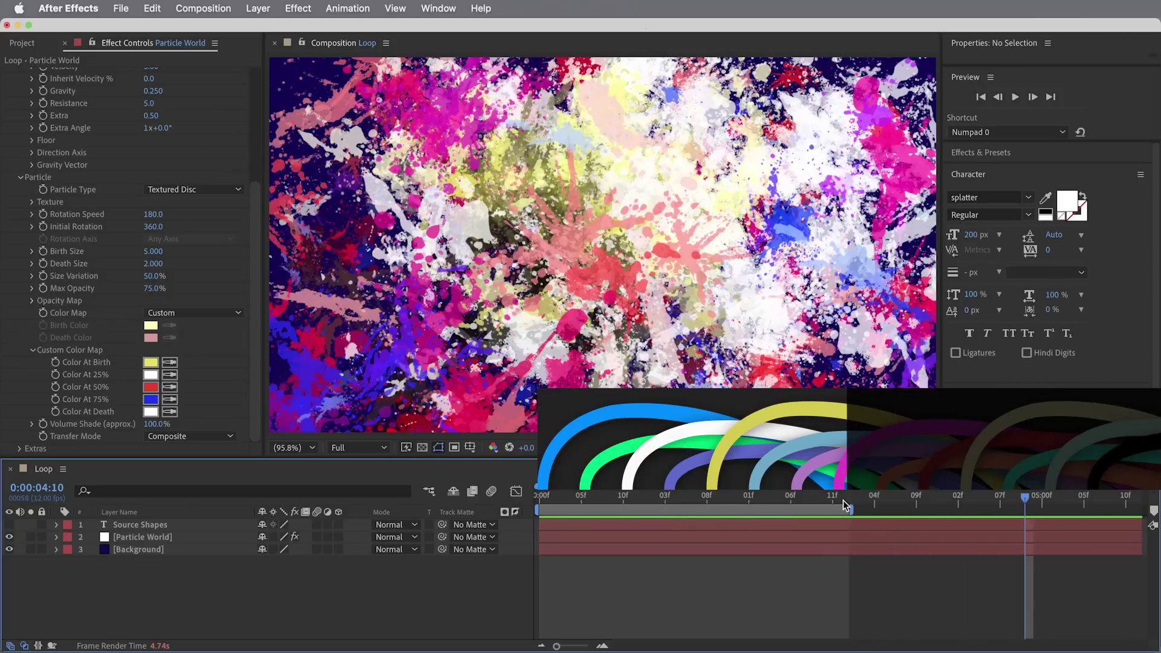
click(840, 498)
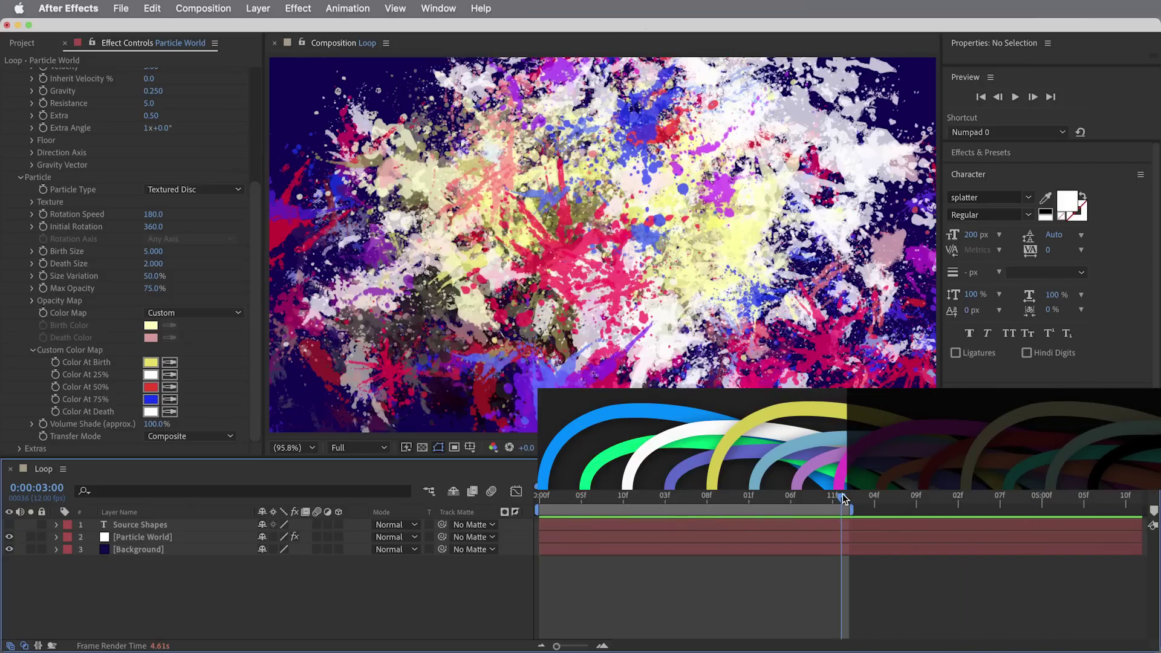
key(space)
key(space)
drag(611, 511, 884, 510)
key(space)
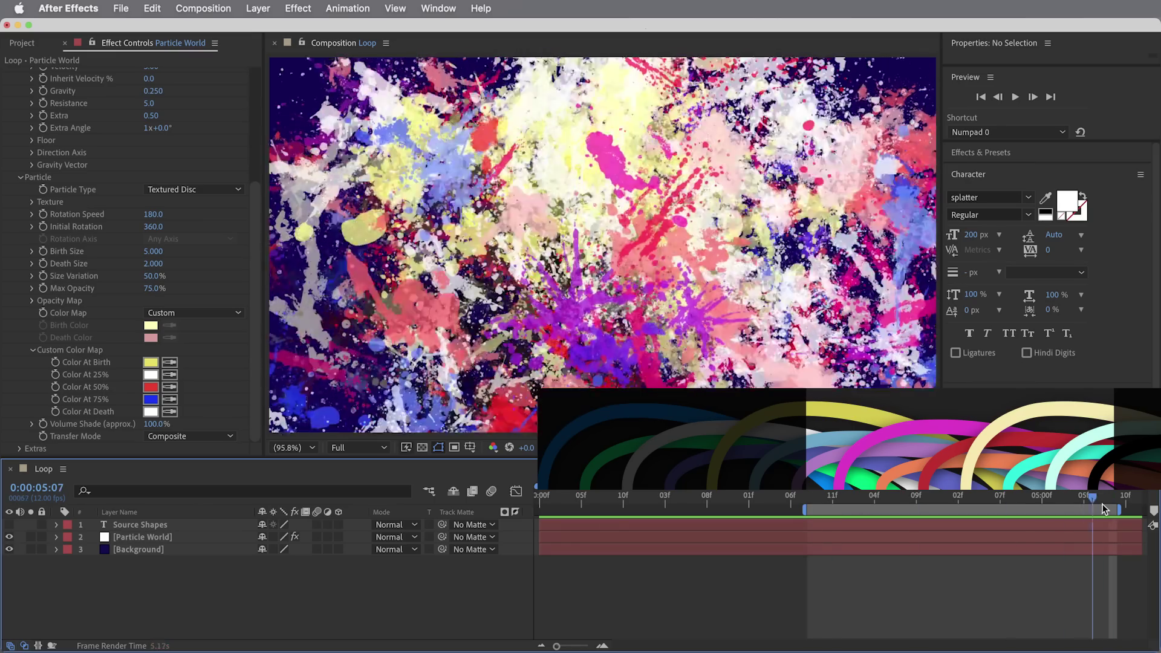
key(space)
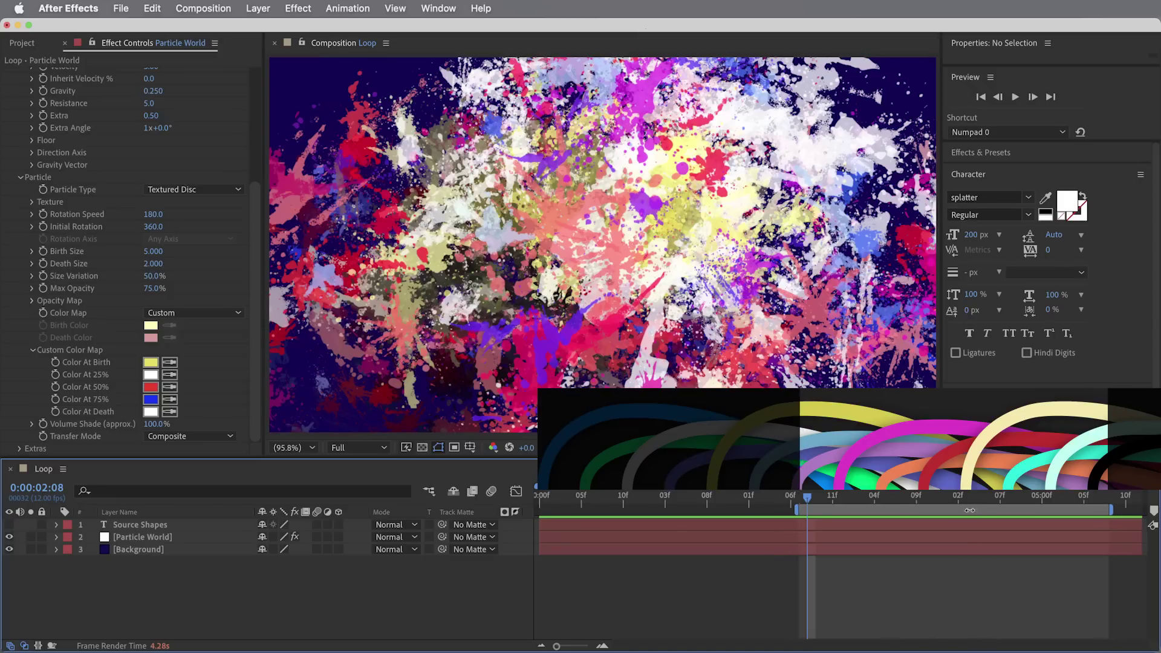
drag(955, 512, 676, 512)
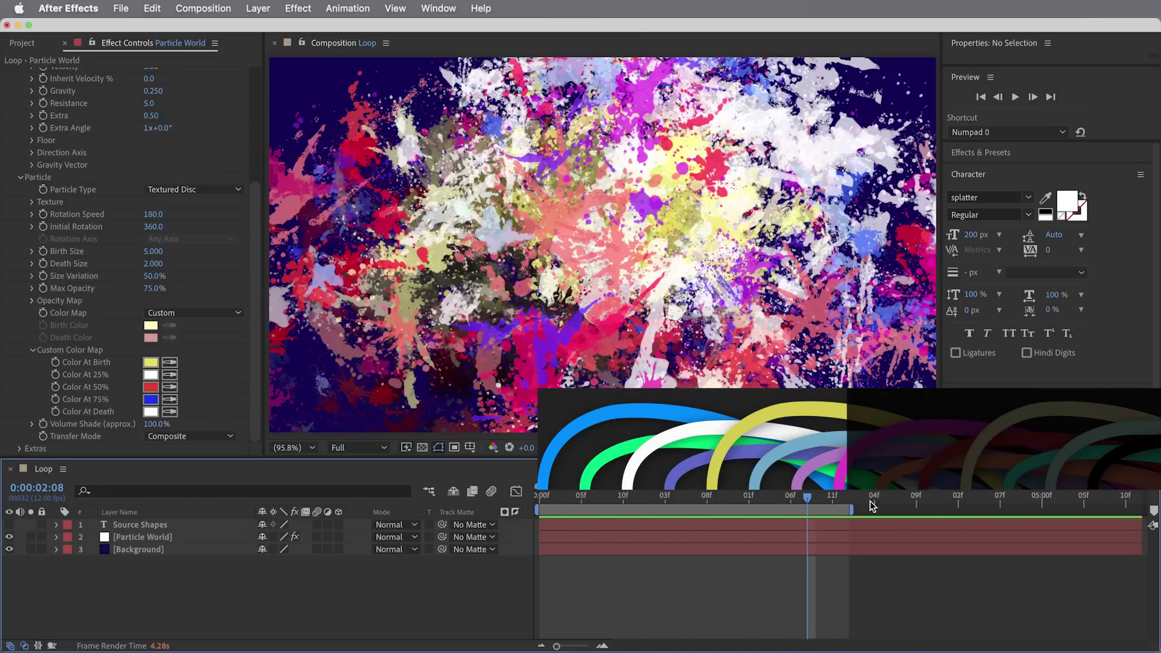
Step: At the first frame, add a hold keyframe to Particle World's Birth Rate
key(Home)
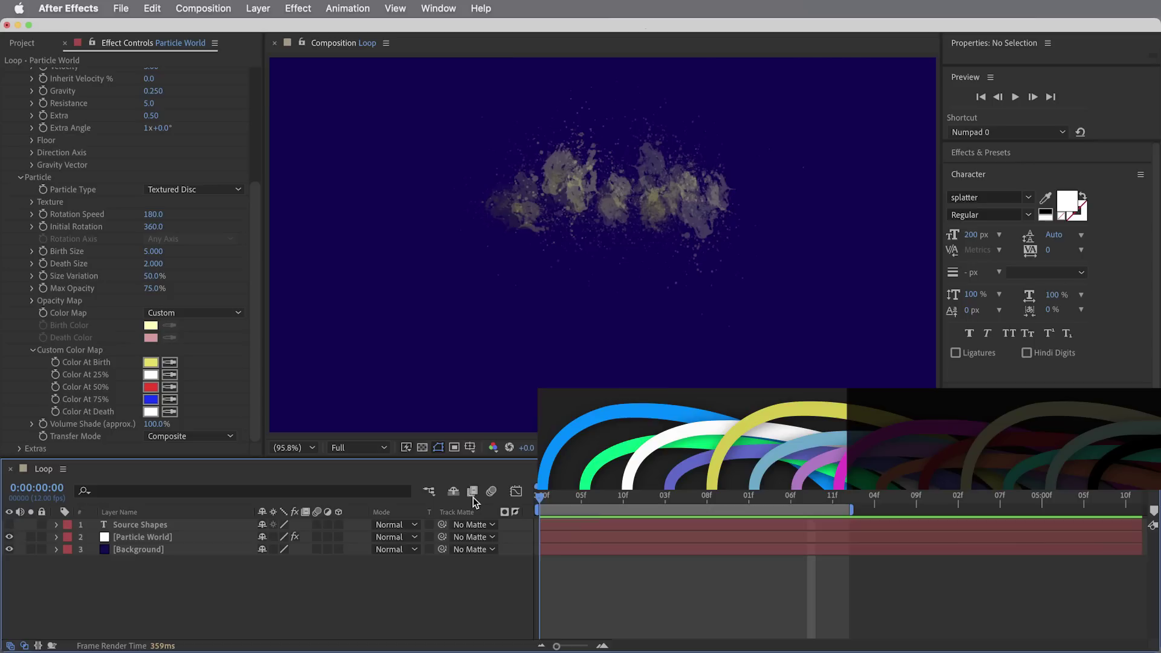
click(91, 537)
key(e)
click(82, 551)
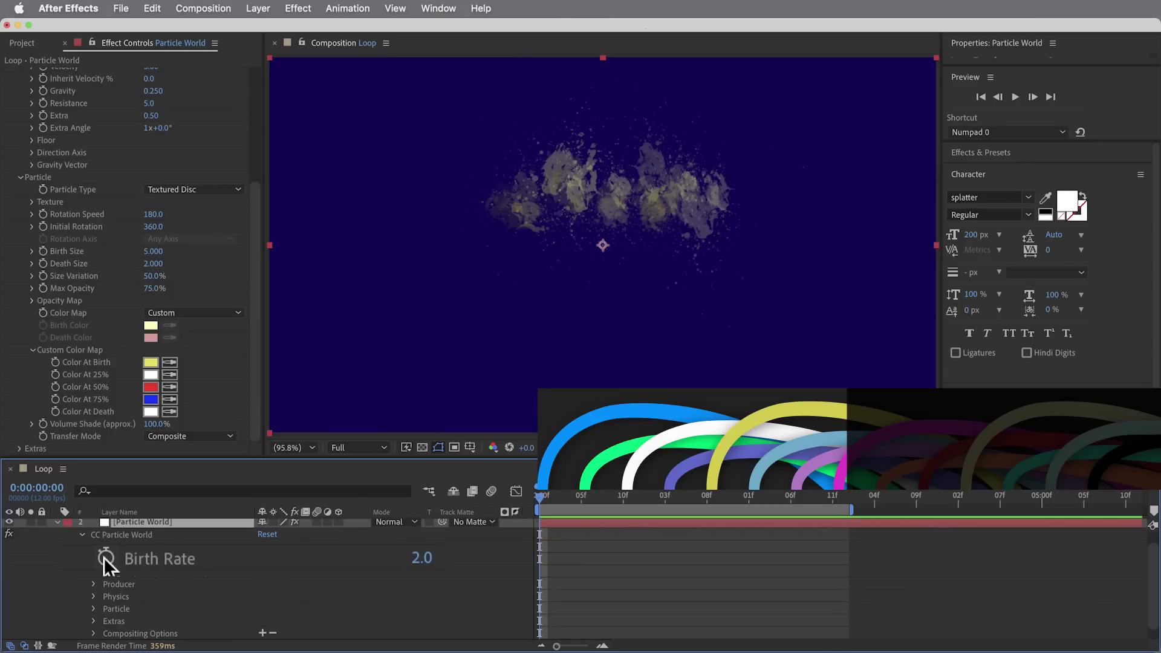
click(104, 558)
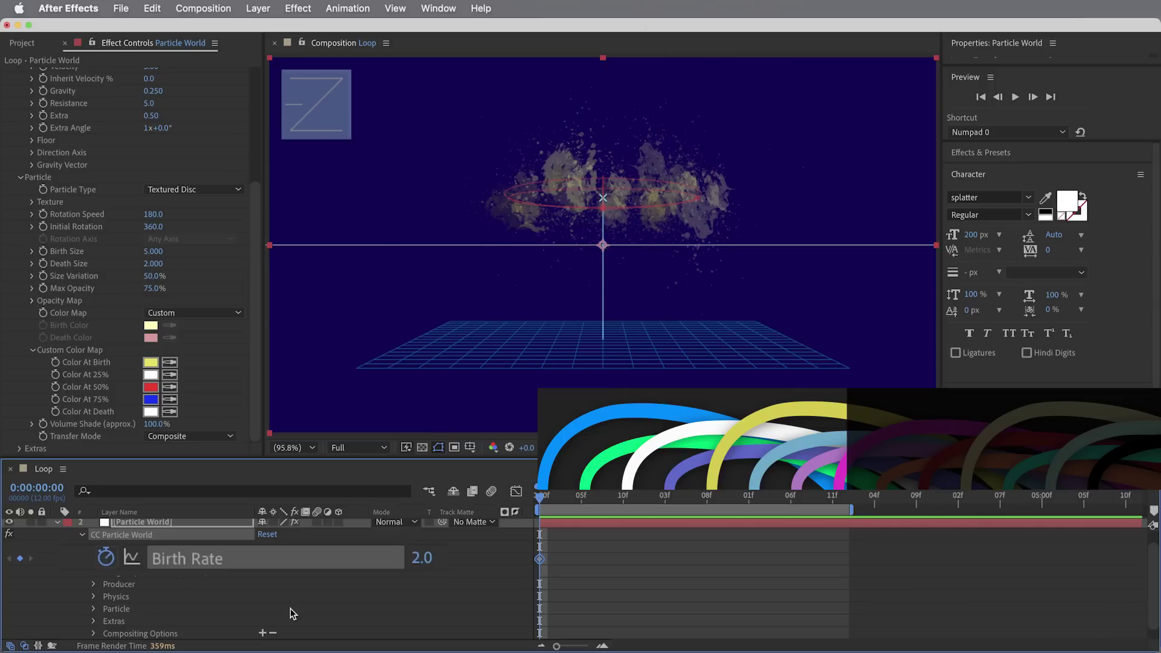
right_click(540, 561)
click(597, 575)
Step: Set Birth Rate to 0 at three seconds and scrub to confirm emission stops
drag(834, 504, 841, 503)
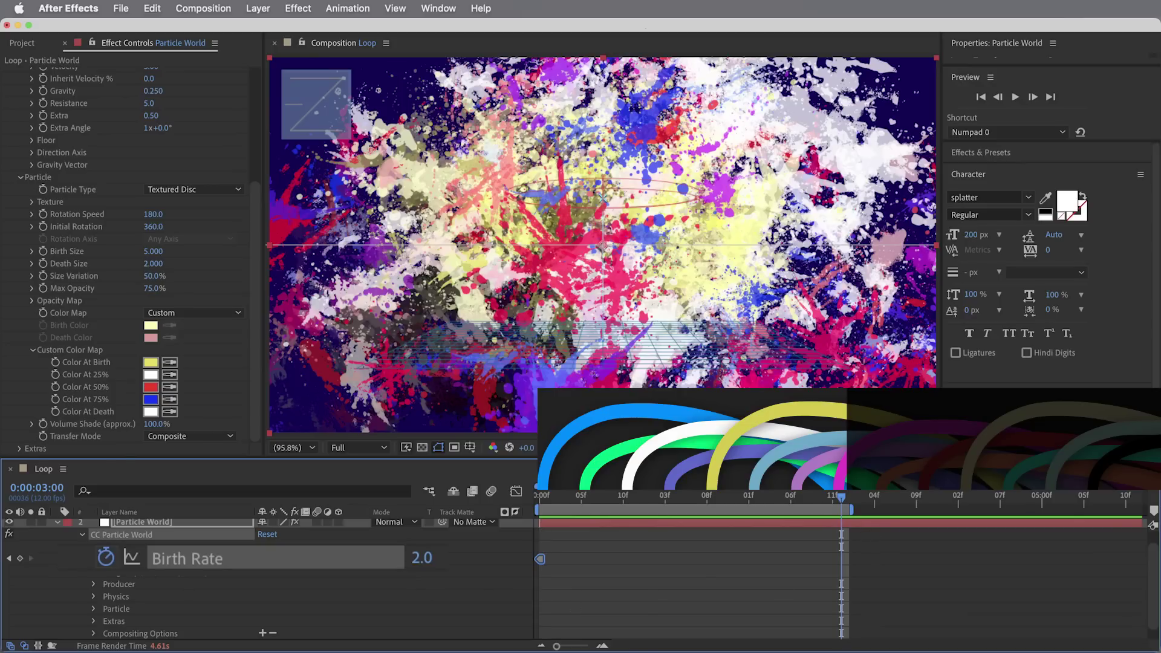
click(414, 559)
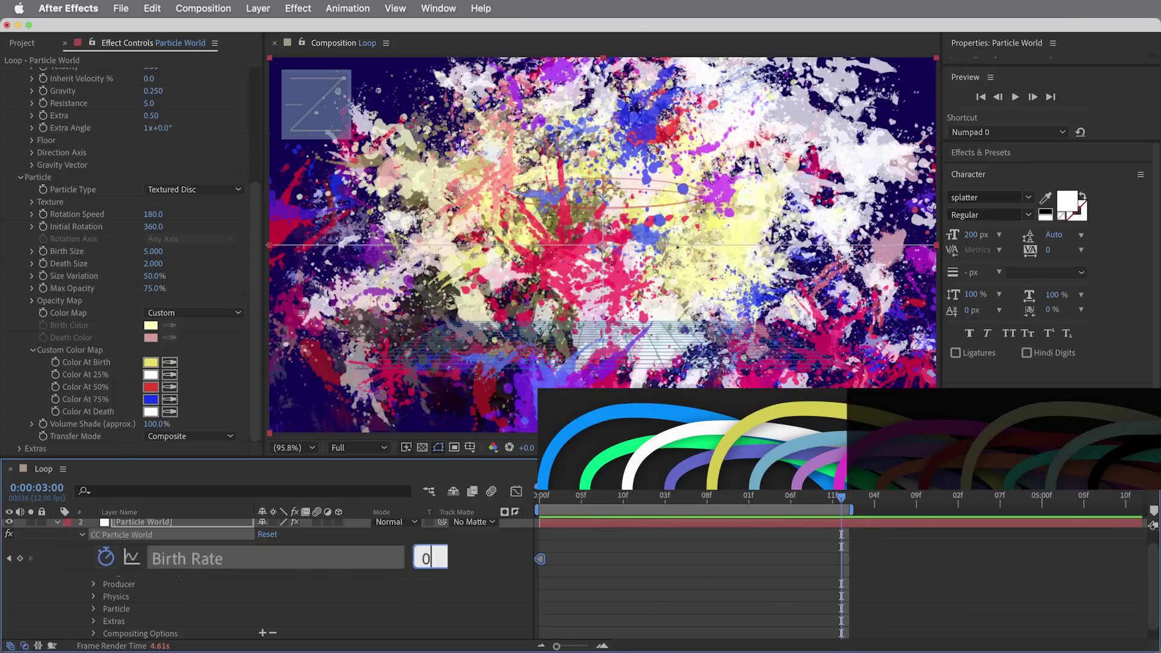
text(0)
key(Return)
drag(732, 503, 1100, 513)
drag(1026, 514, 826, 509)
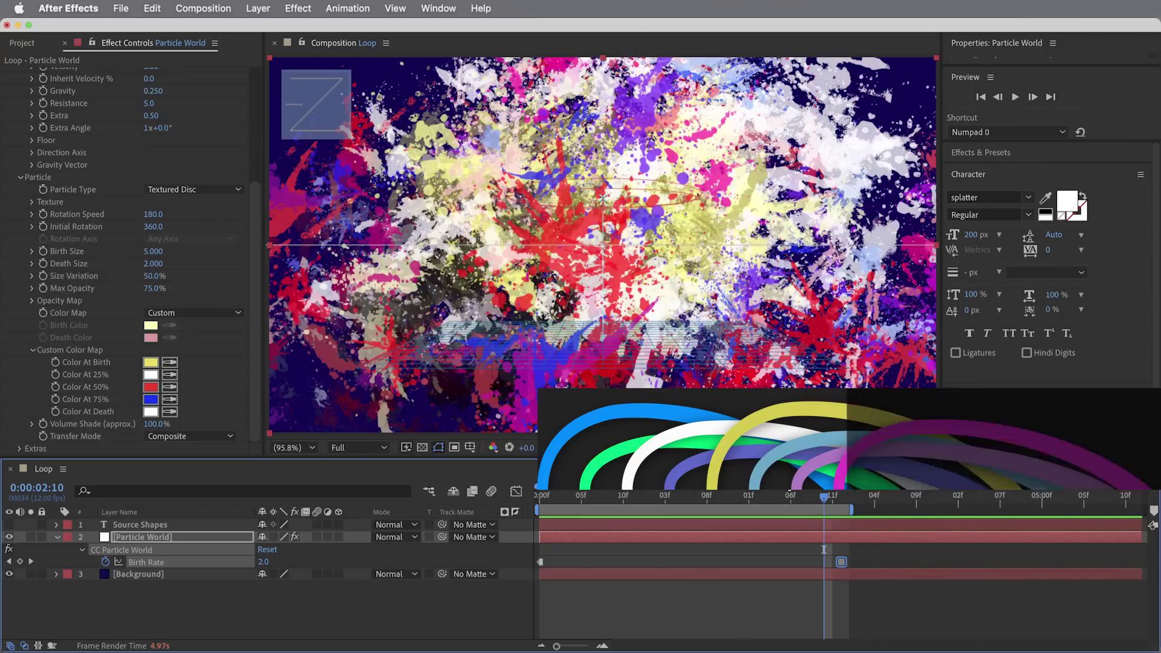
Step: Apply Echo to Particle World with Echo Time 3 and preview from the first frame
key(super+5)
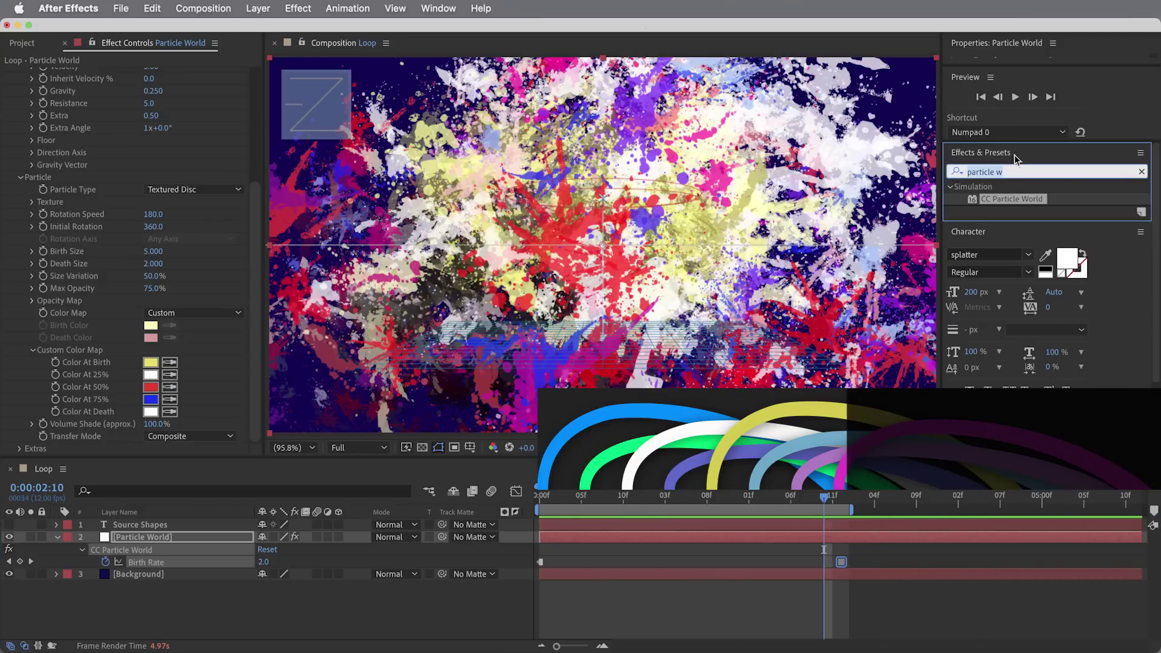
text(echo)
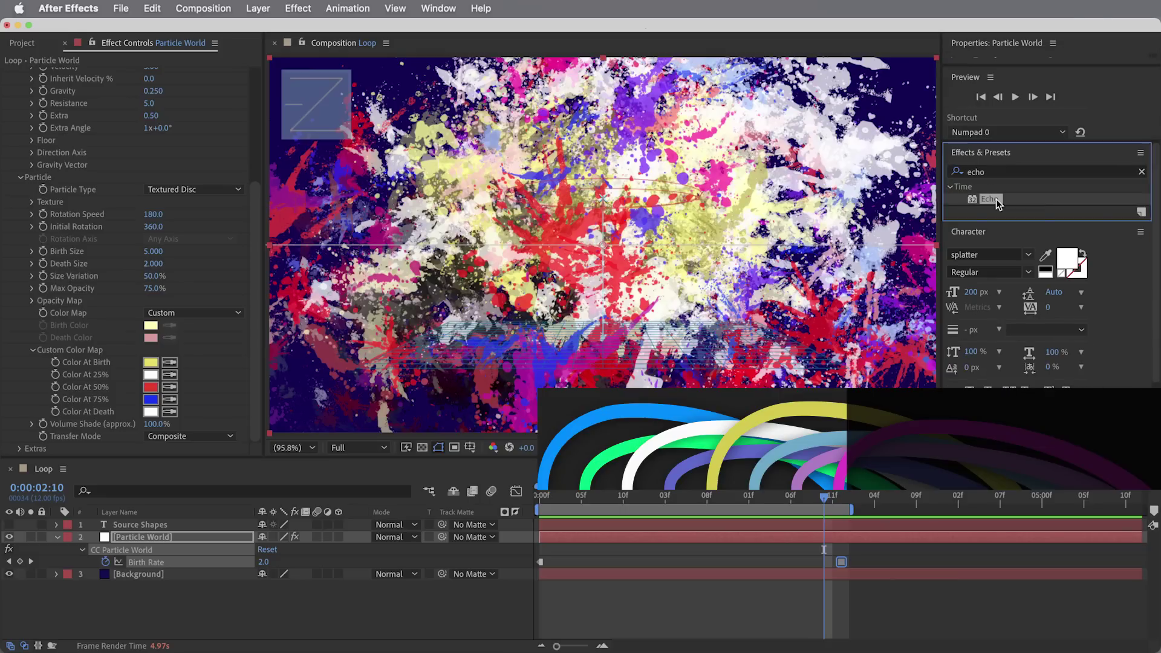
double_click(996, 199)
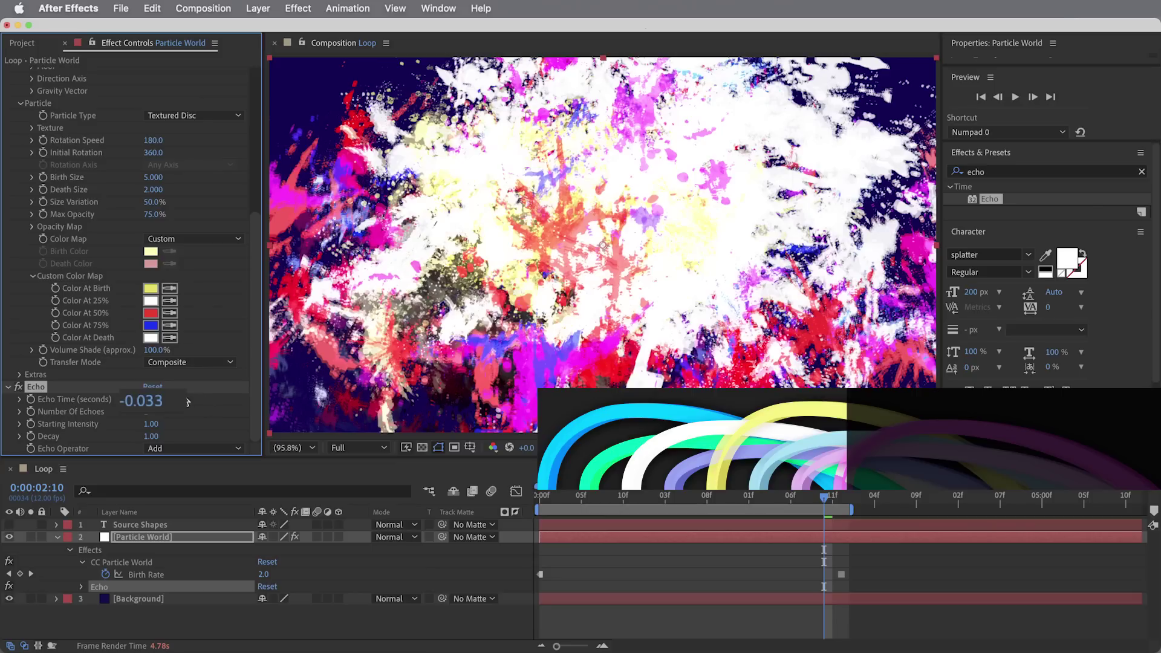
click(155, 400)
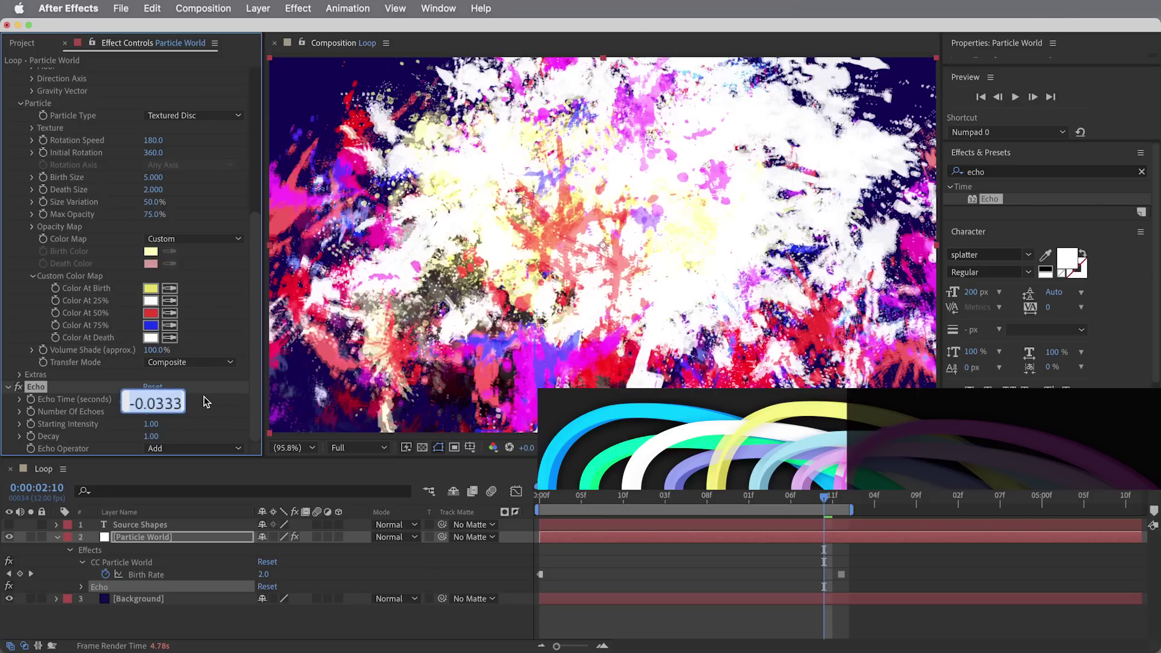
text(3)
key(Return)
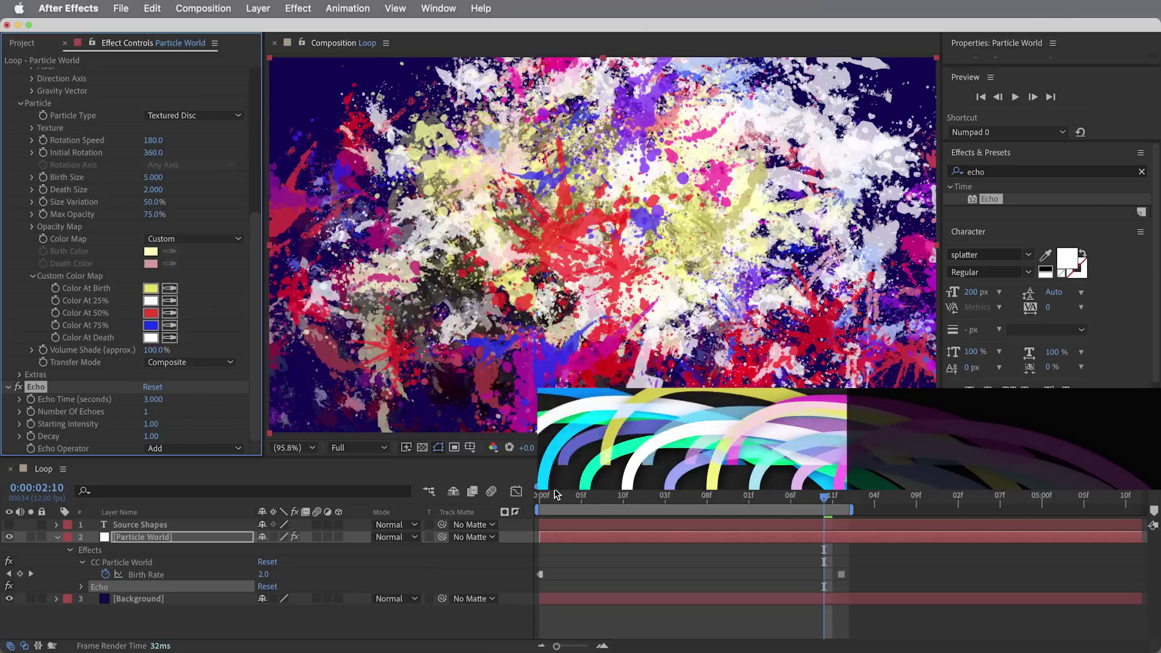
key(Home)
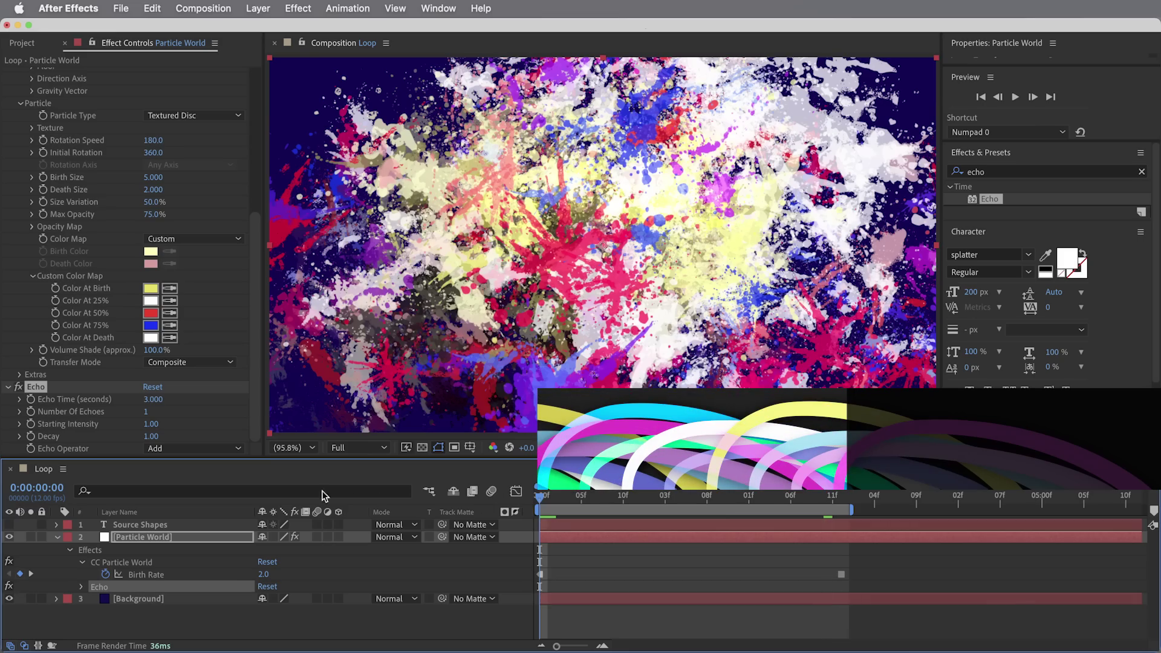
key(space)
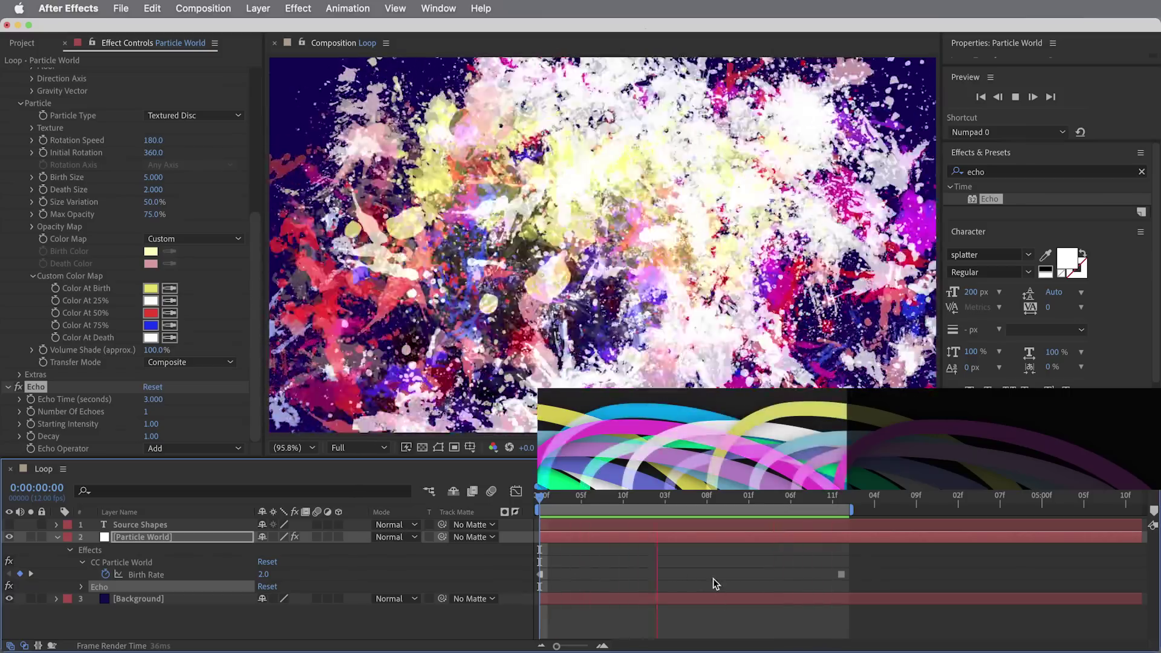
Step: Set the Echo Operator to Composite In Back and preview the loop
drag(580, 499, 729, 507)
click(177, 449)
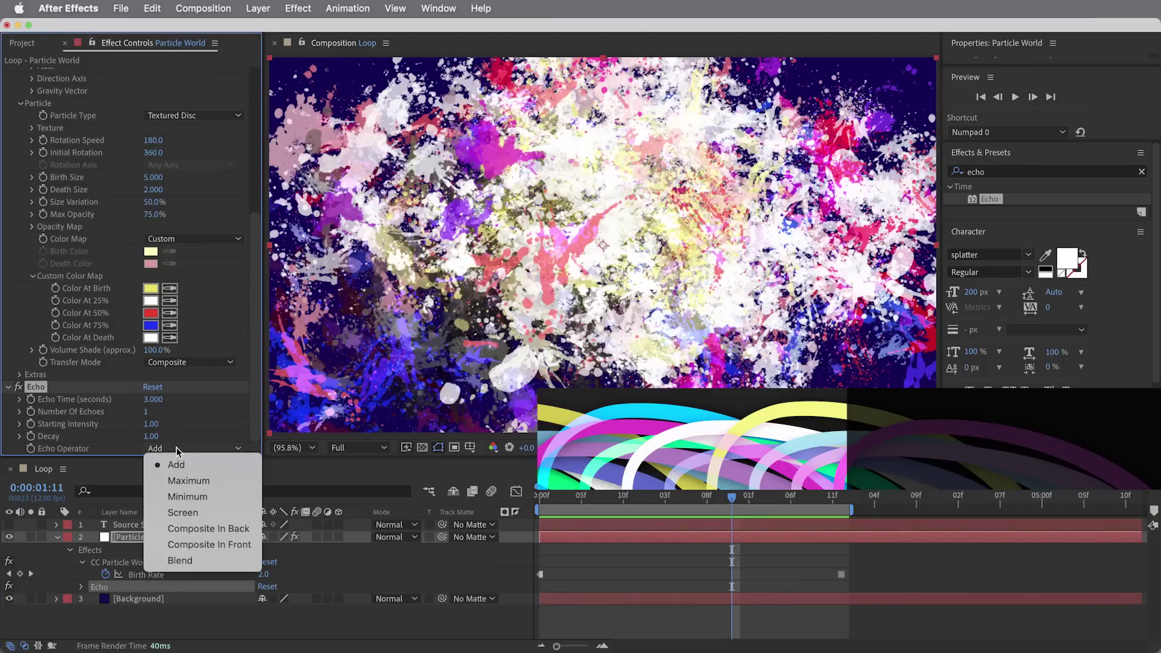
click(221, 529)
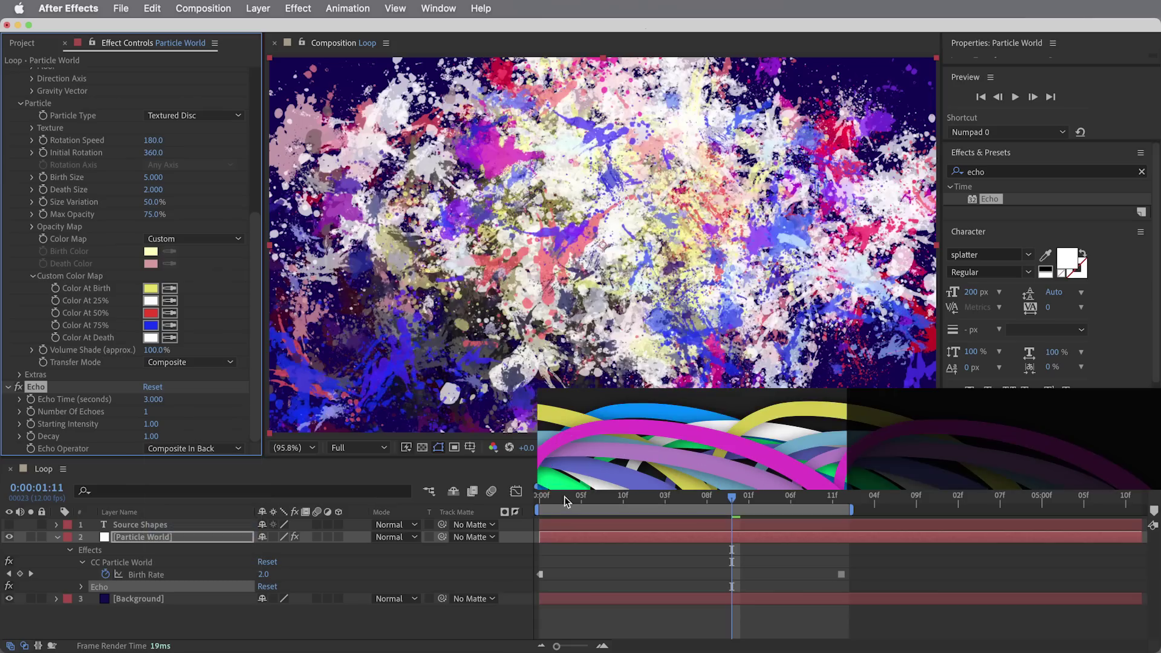
drag(563, 500, 540, 497)
key(space)
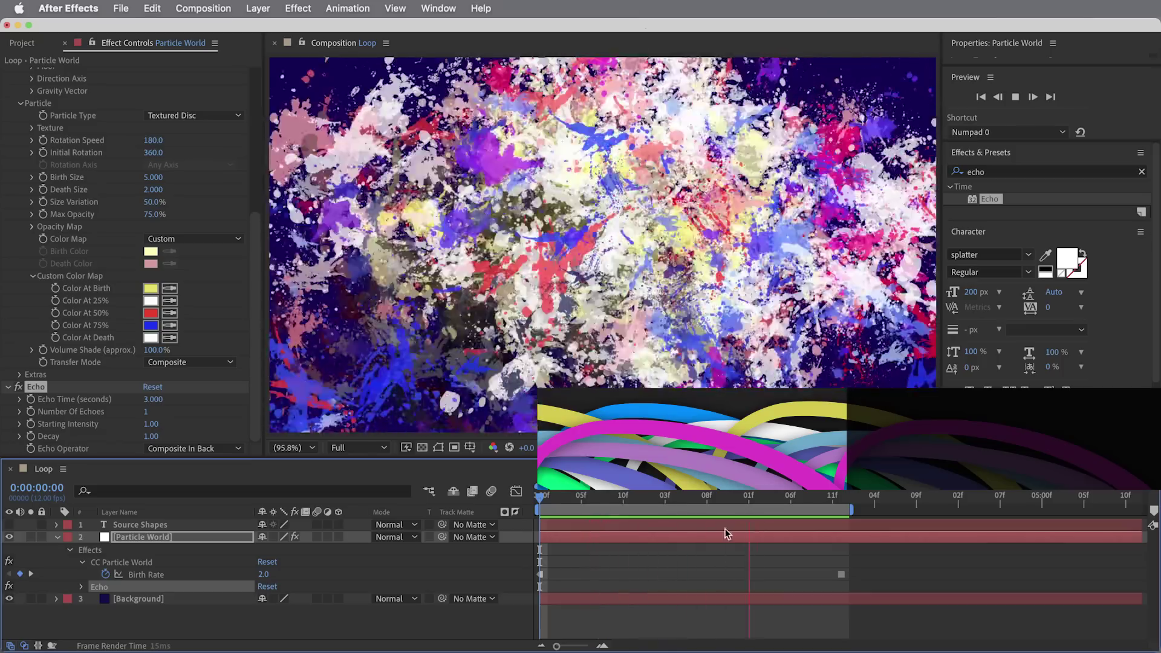
Step: Scrub through the first three seconds up to the last Birth Rate keyframe and replay the loop
mouse_move(546, 502)
mouse_down()
mouse_move(756, 502)
mouse_move(531, 507)
mouse_up()
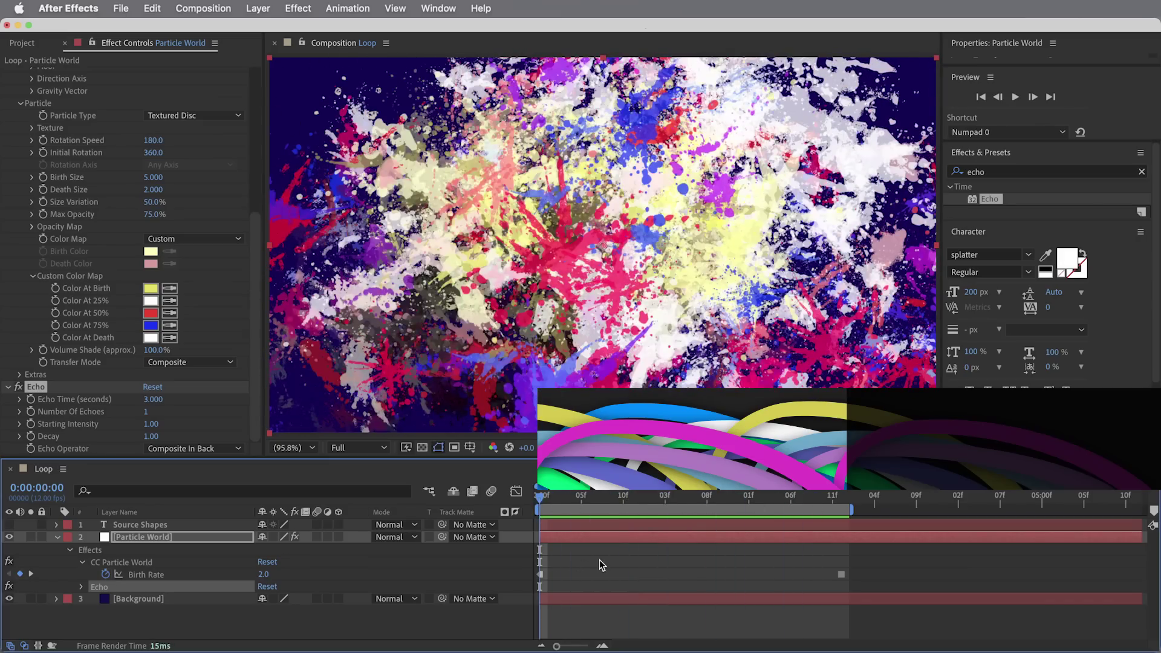
drag(549, 498, 509, 510)
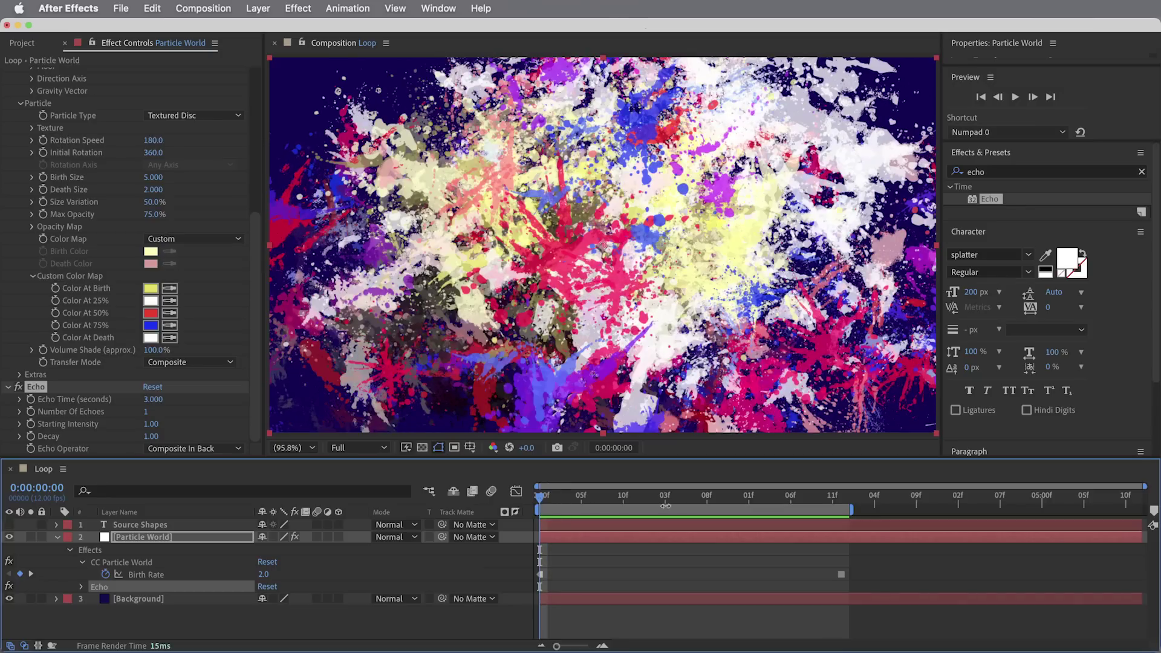
key(k)
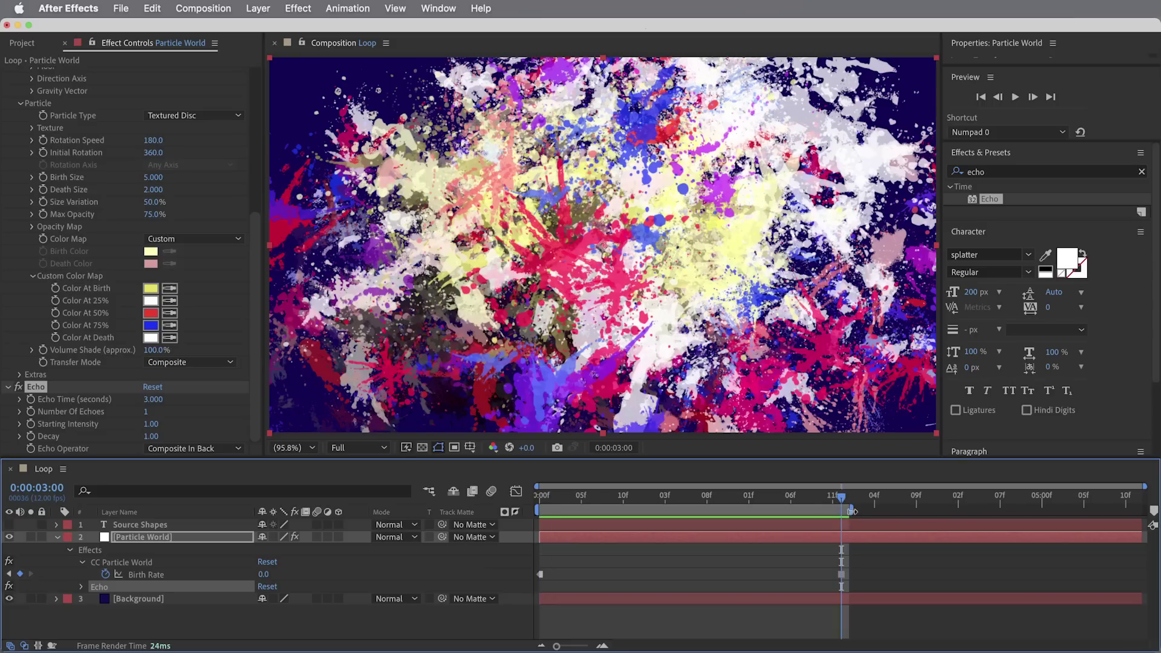
click(833, 499)
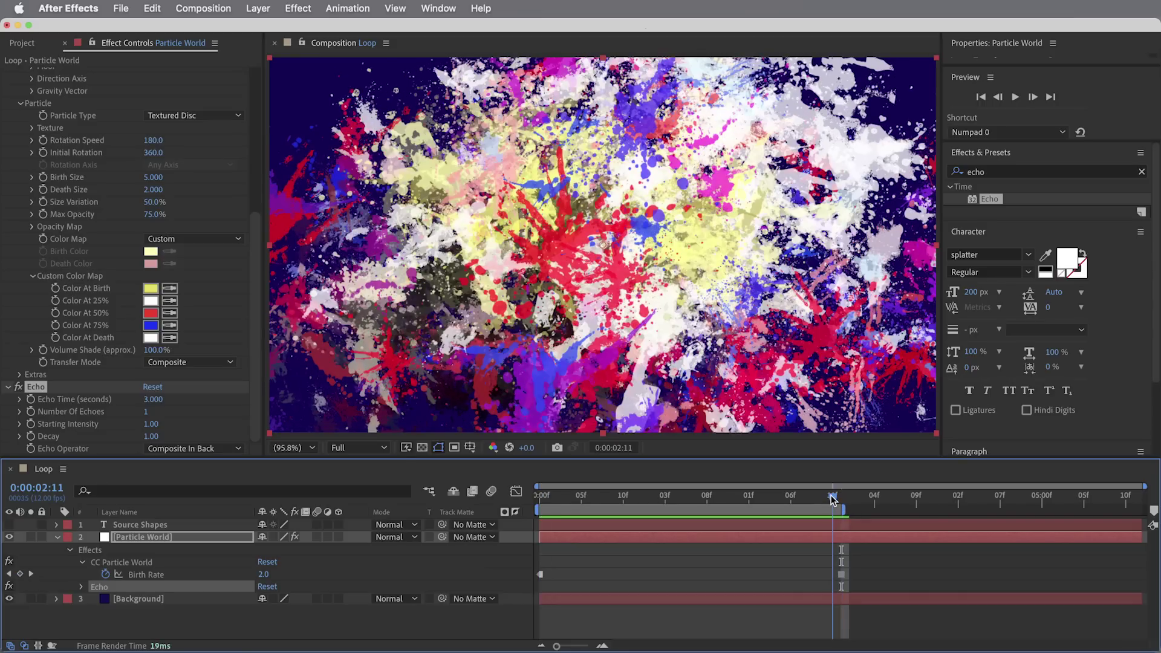
drag(833, 500, 516, 492)
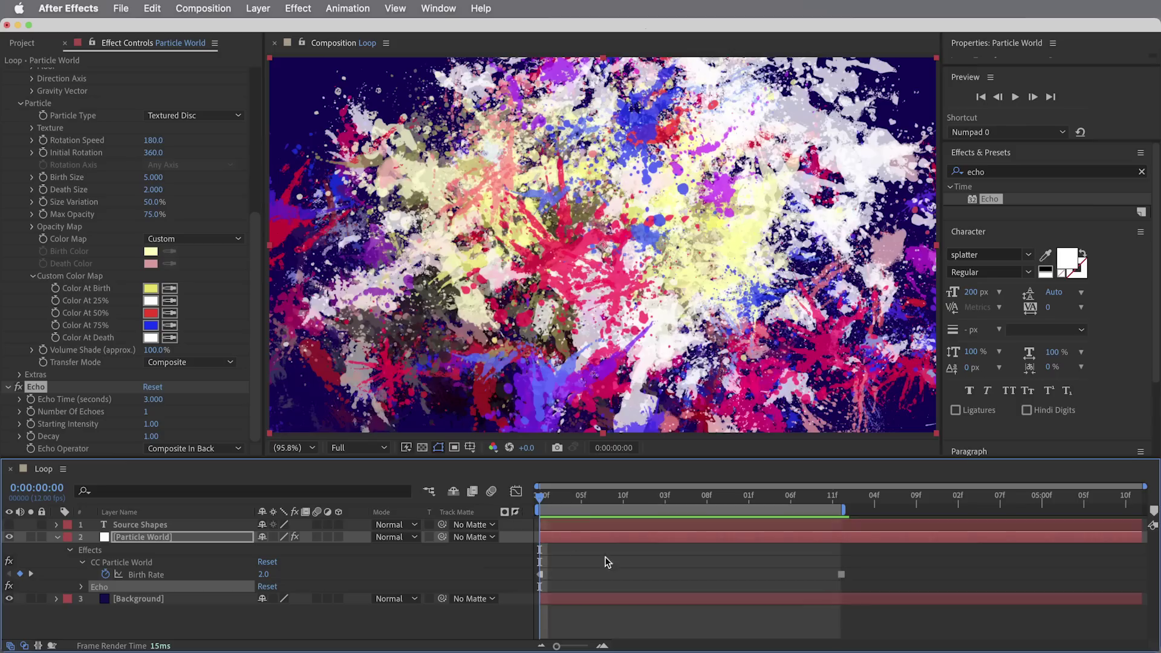
key(space)
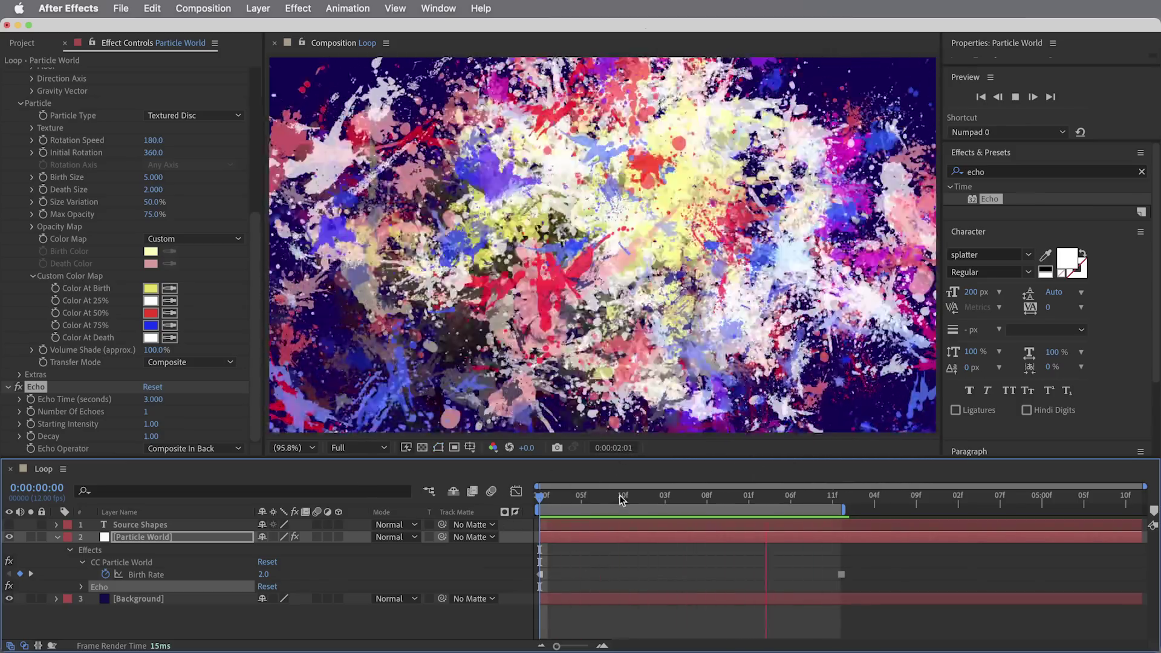
key(space)
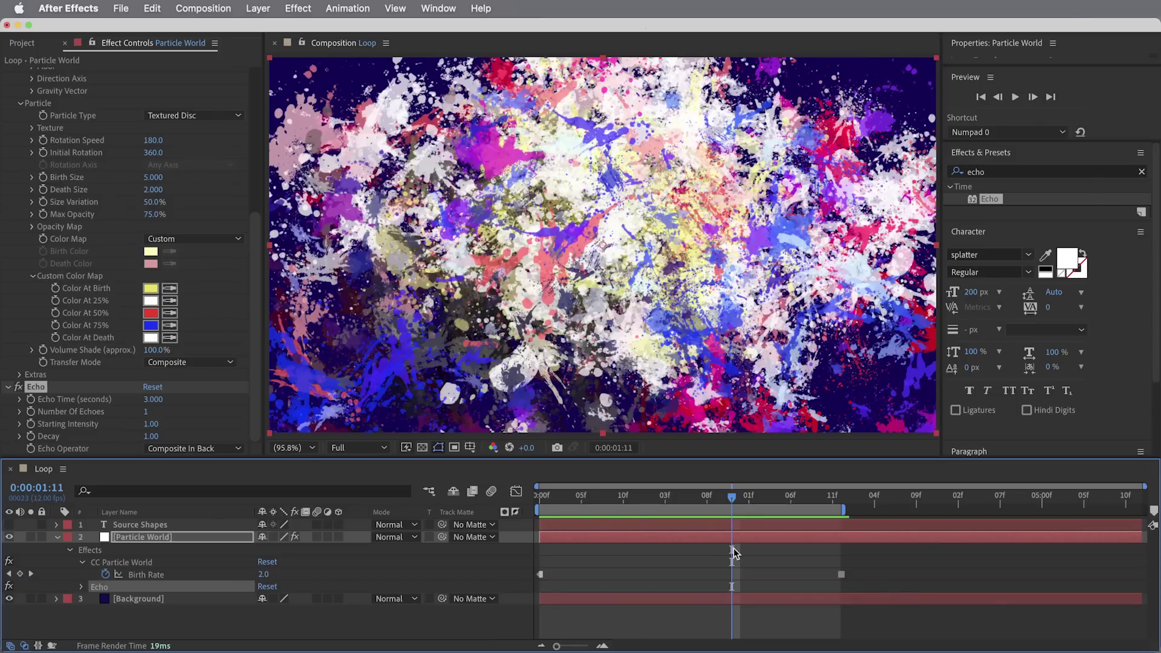
Step: Add an adjustment layer at the top of the stack named Effects
click(257, 9)
mouse_move(418, 29)
click(511, 126)
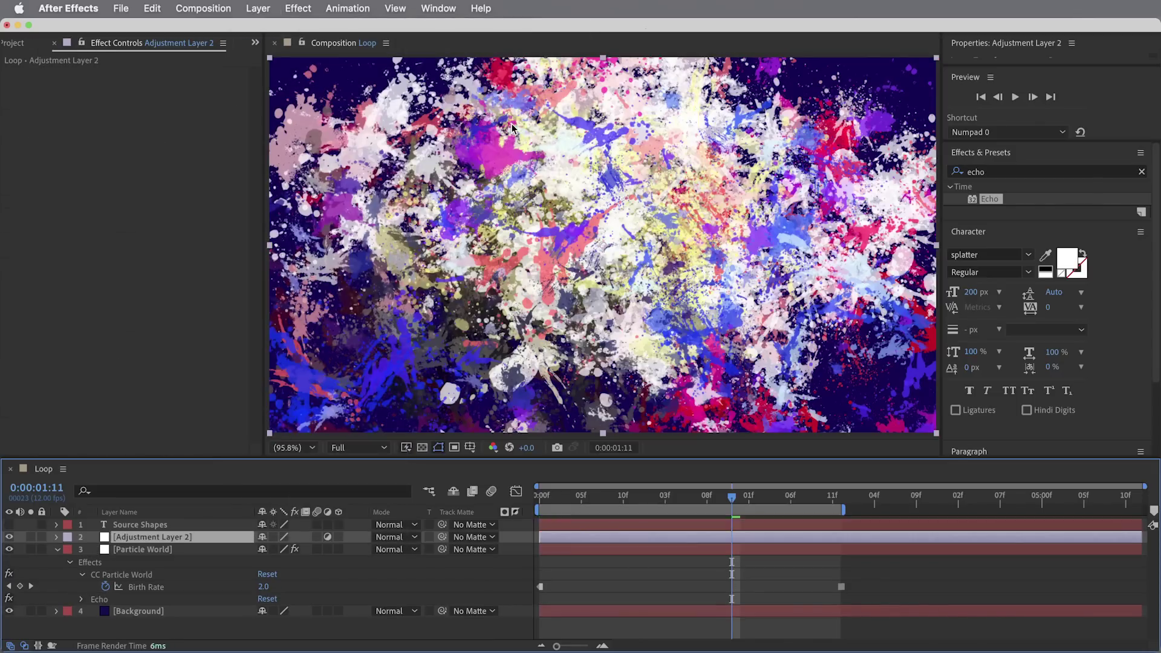
key(super+shift+bracketright)
key(Return)
text(Effects)
key(Return)
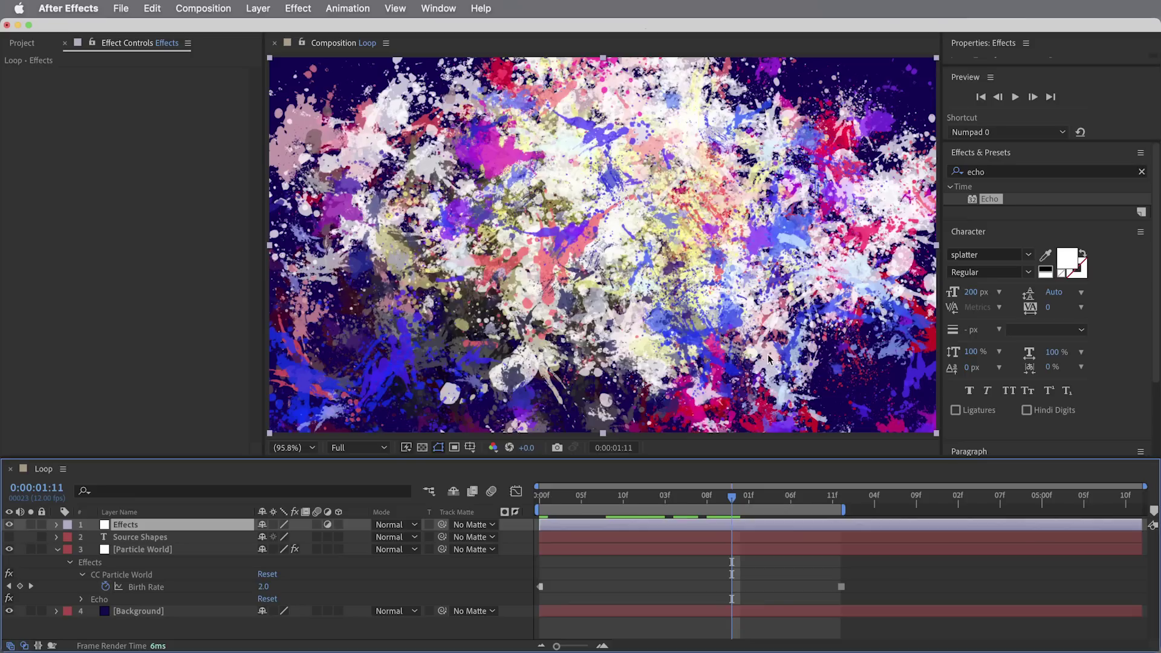
Step: Apply Turbulent Displace with Amount 25, Size 10 and Complexity 5
click(1024, 173)
text(turbu)
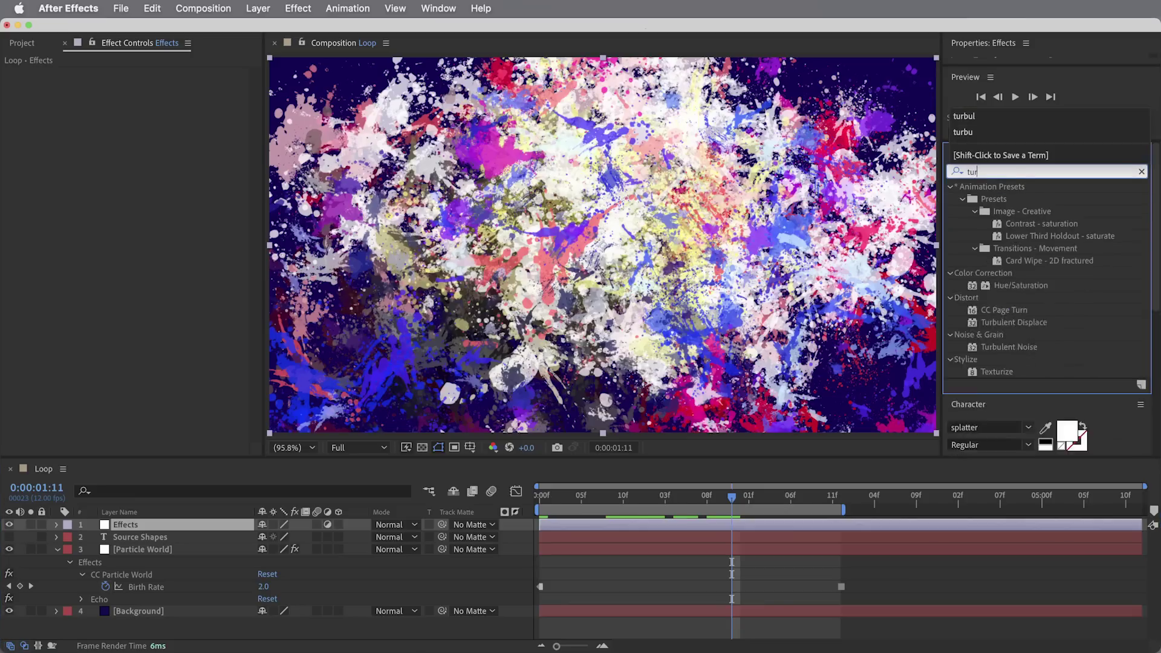
double_click(1016, 200)
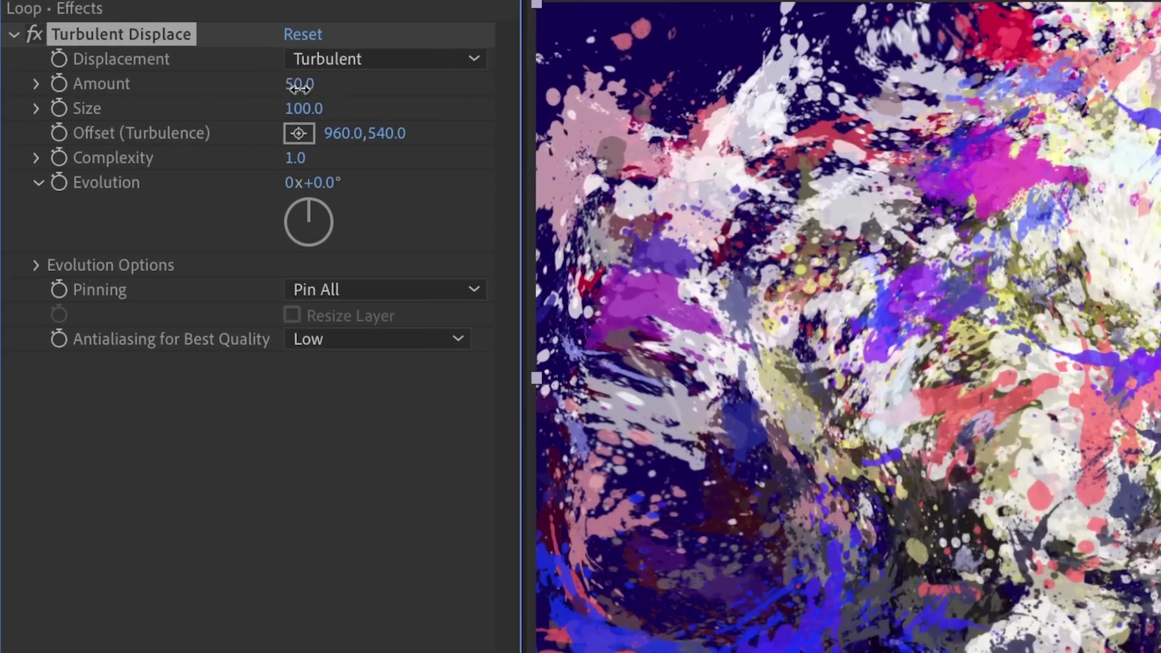
click(152, 98)
text(25)
key(Return)
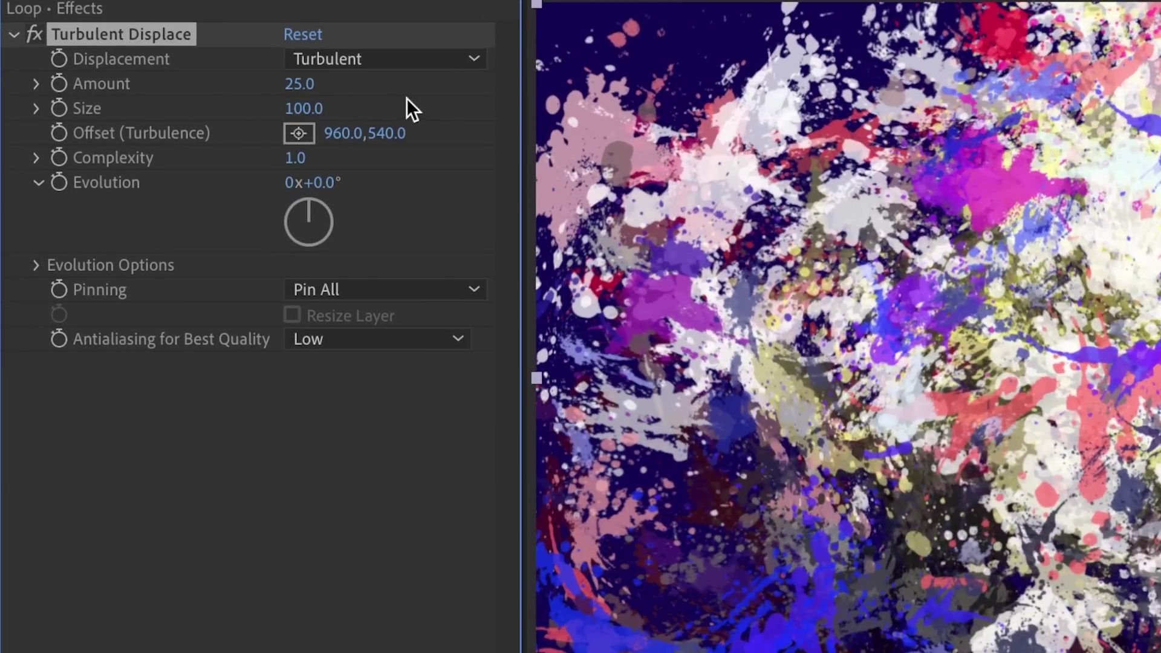
text(10)
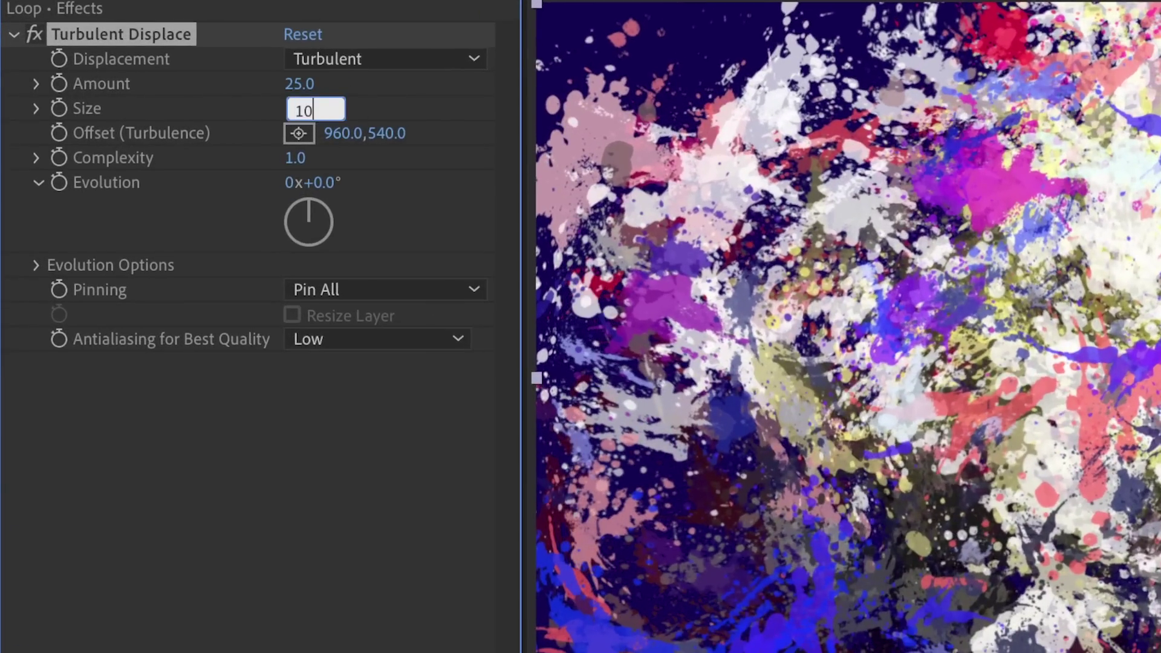
key(Return)
click(298, 159)
text(5)
key(Return)
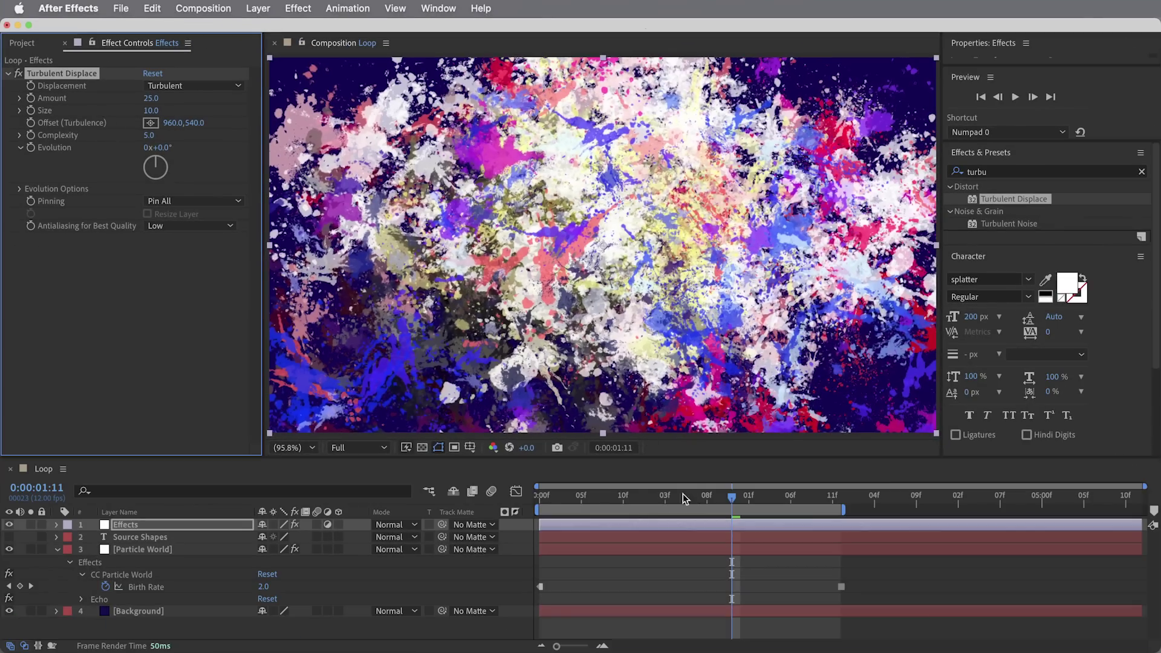
Step: Preview the displaced splatter from near the loop start
click(582, 497)
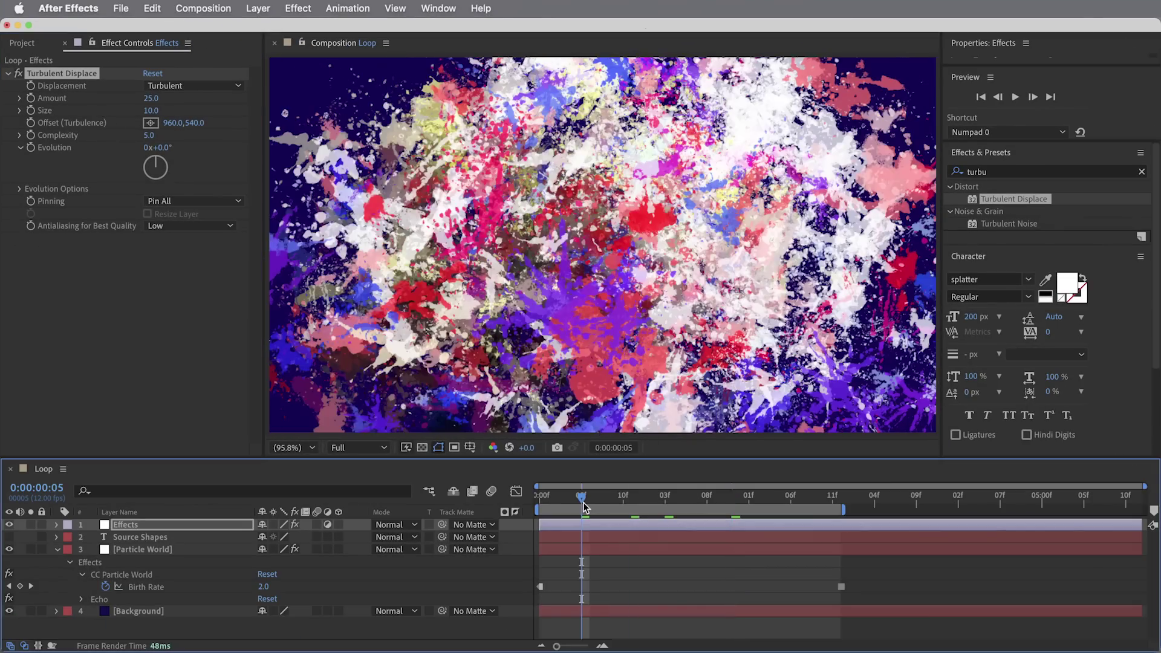
key(space)
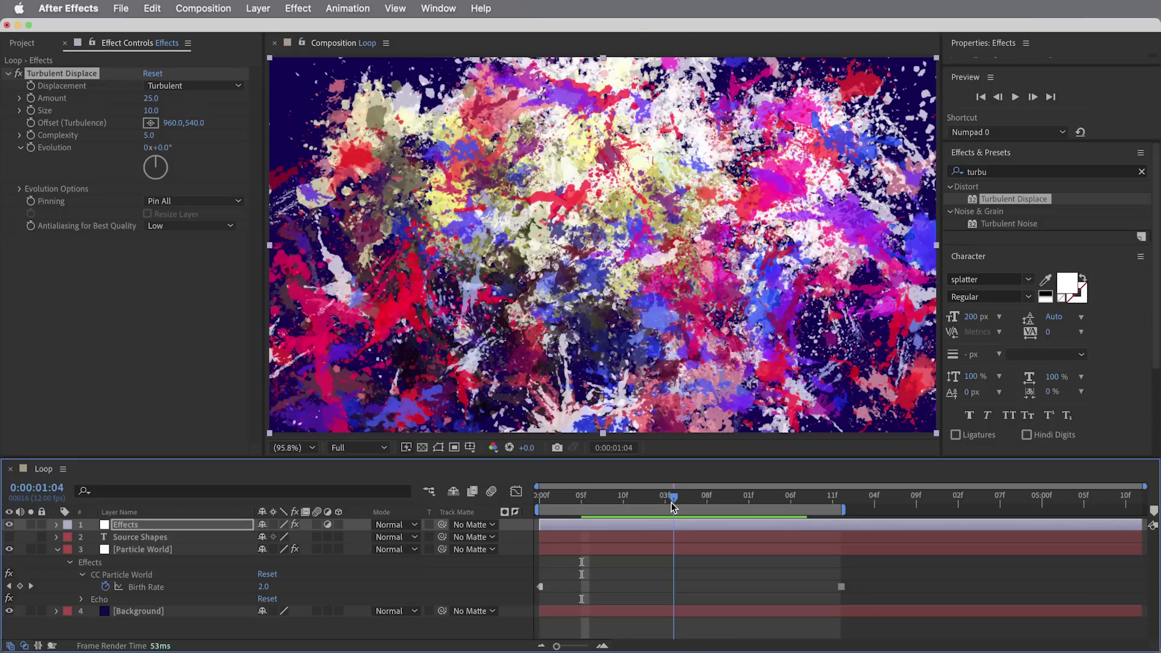
key(space)
Step: Give Random Seed under Evolution Options a time*100 expression and preview the animated warp
click(20, 190)
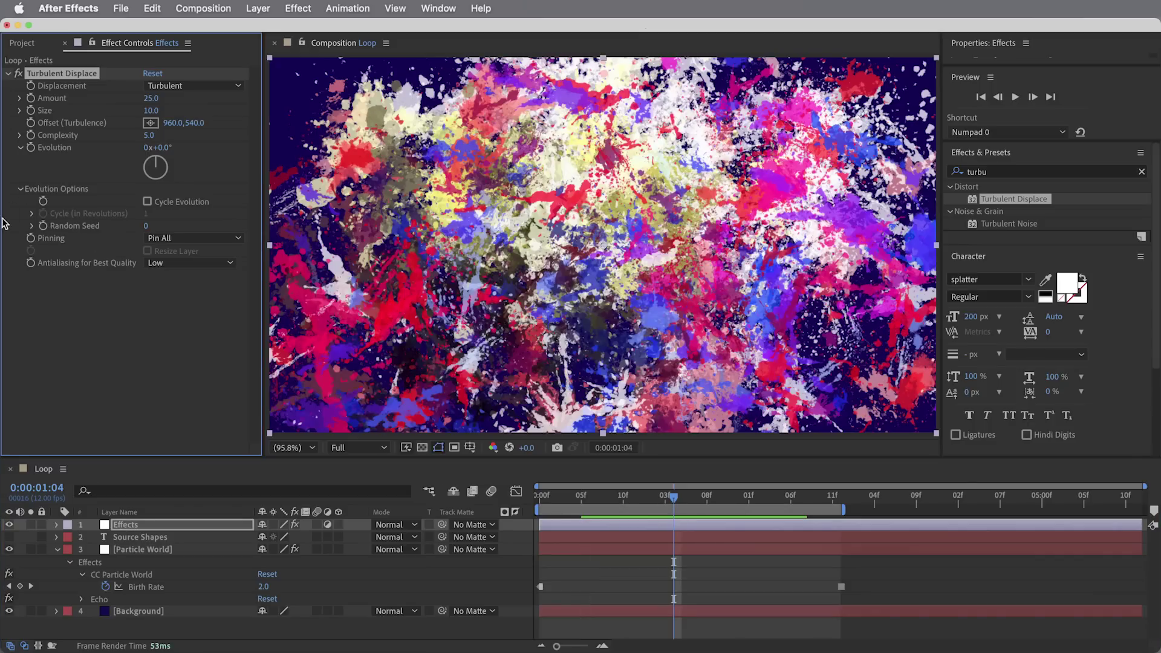
alt+click(43, 227)
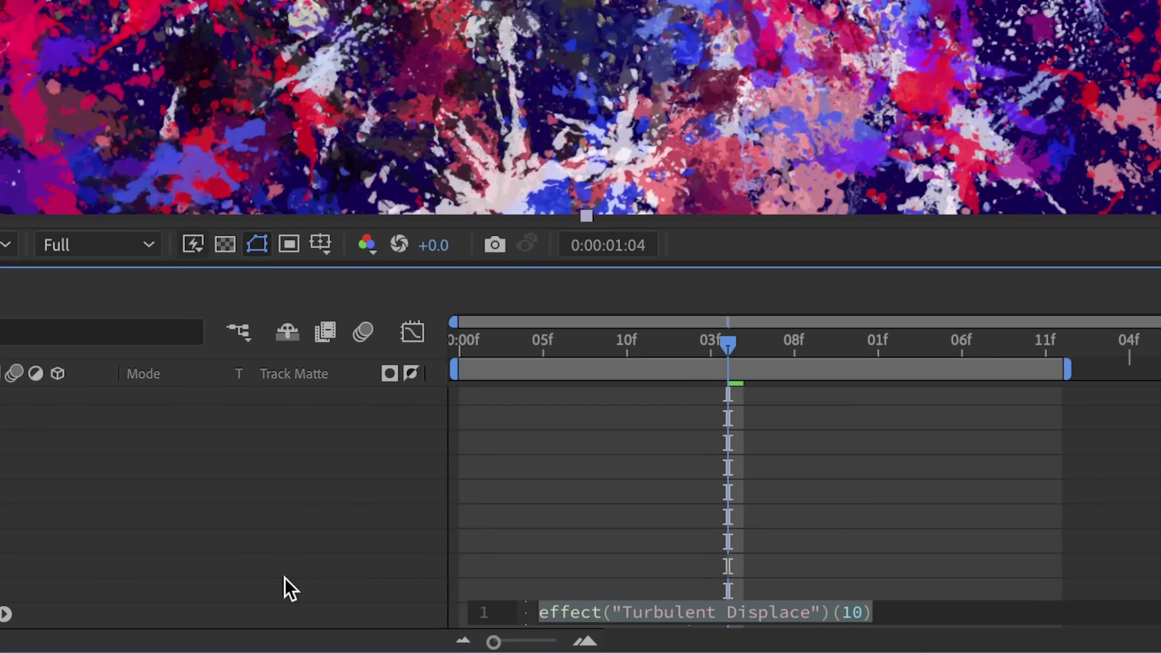
text(time*100)
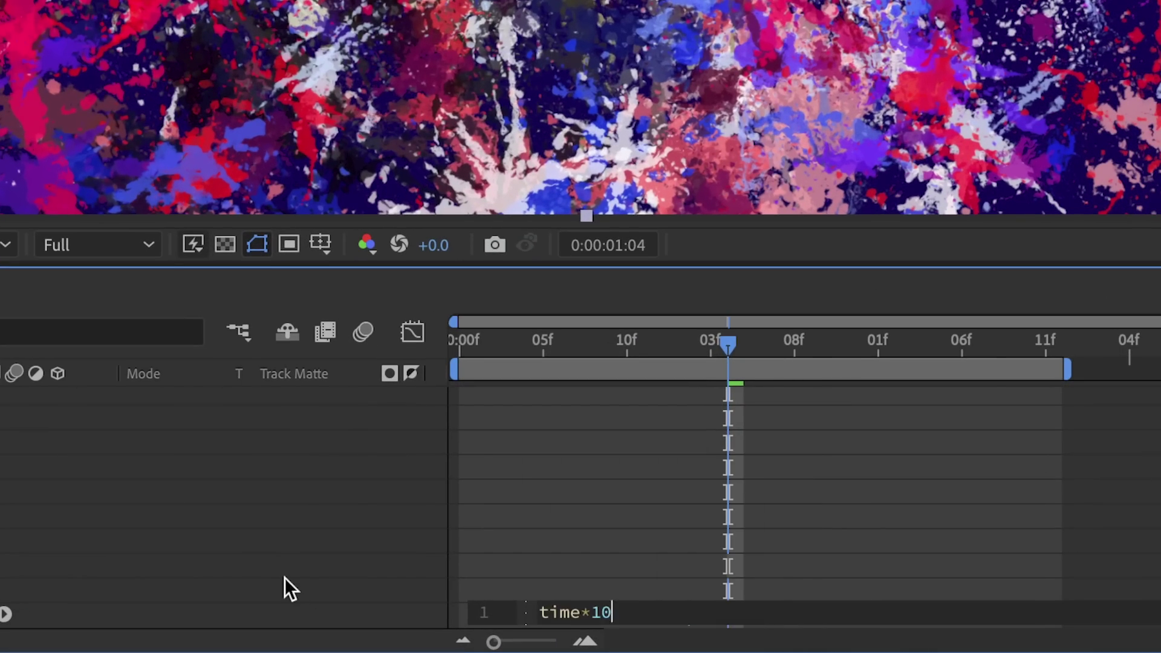
click(284, 578)
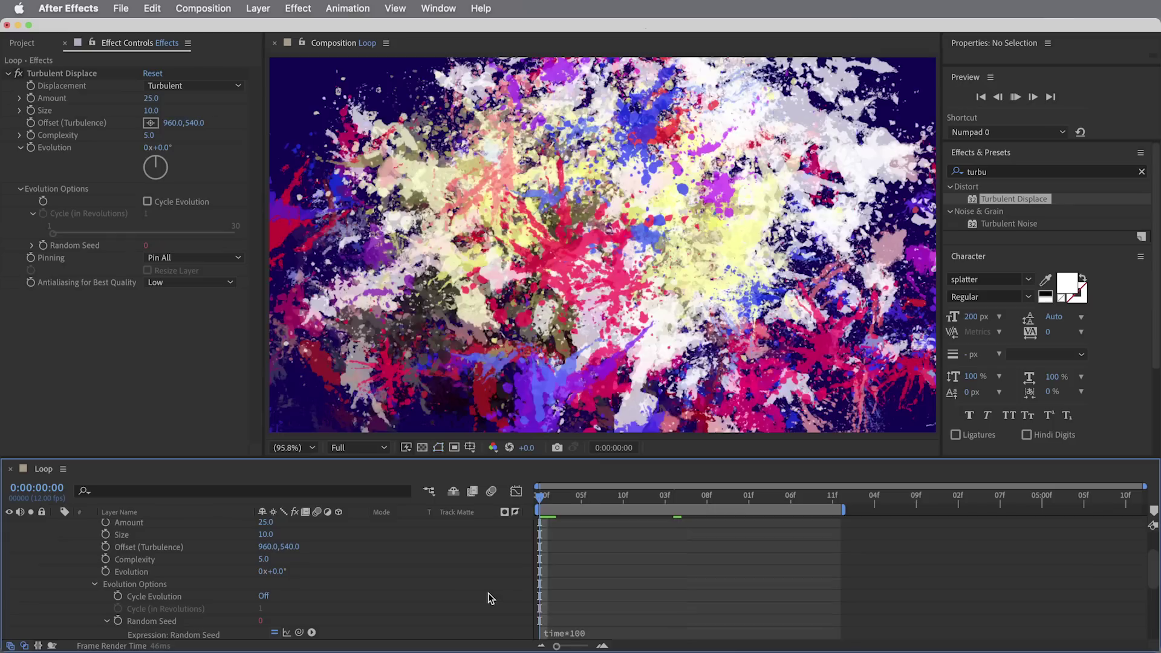
key(space)
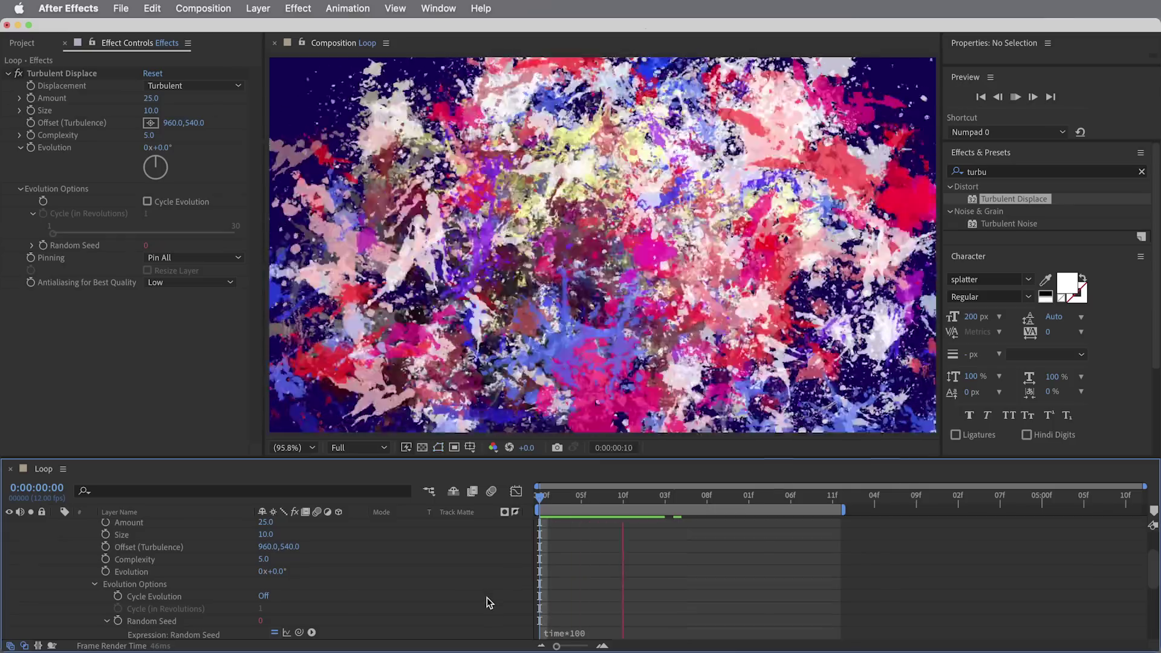
click(634, 497)
drag(646, 501, 694, 510)
Step: Apply Optics Compensation with Field Of View 60 and Reverse Lens Distortion enabled
key(u)
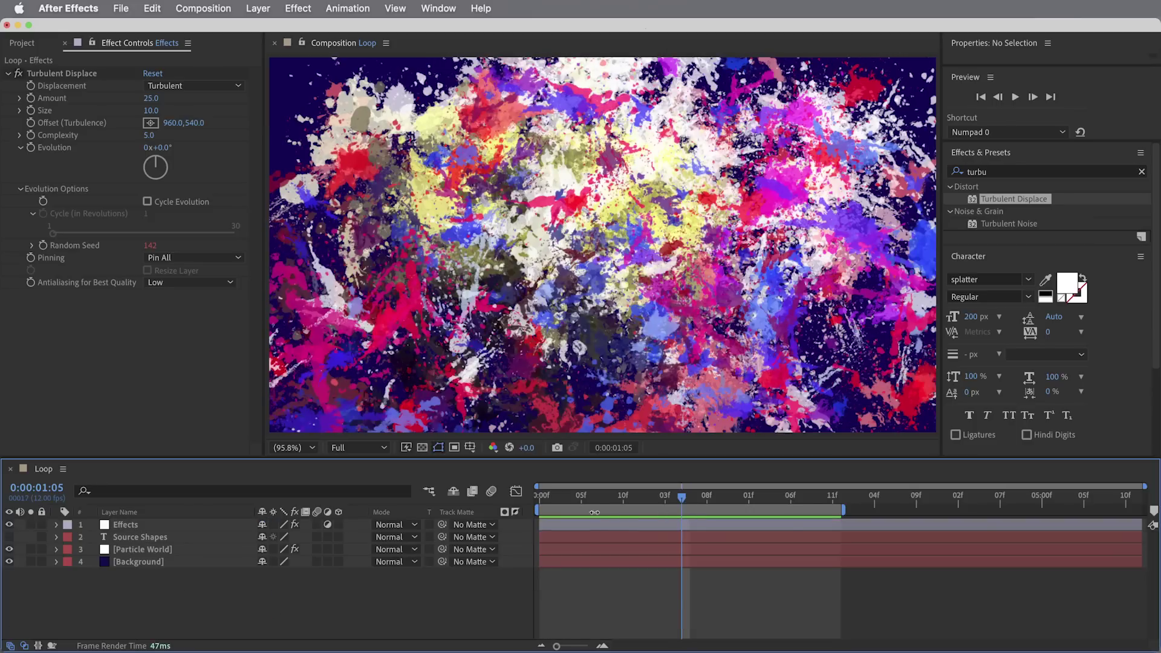
click(1007, 172)
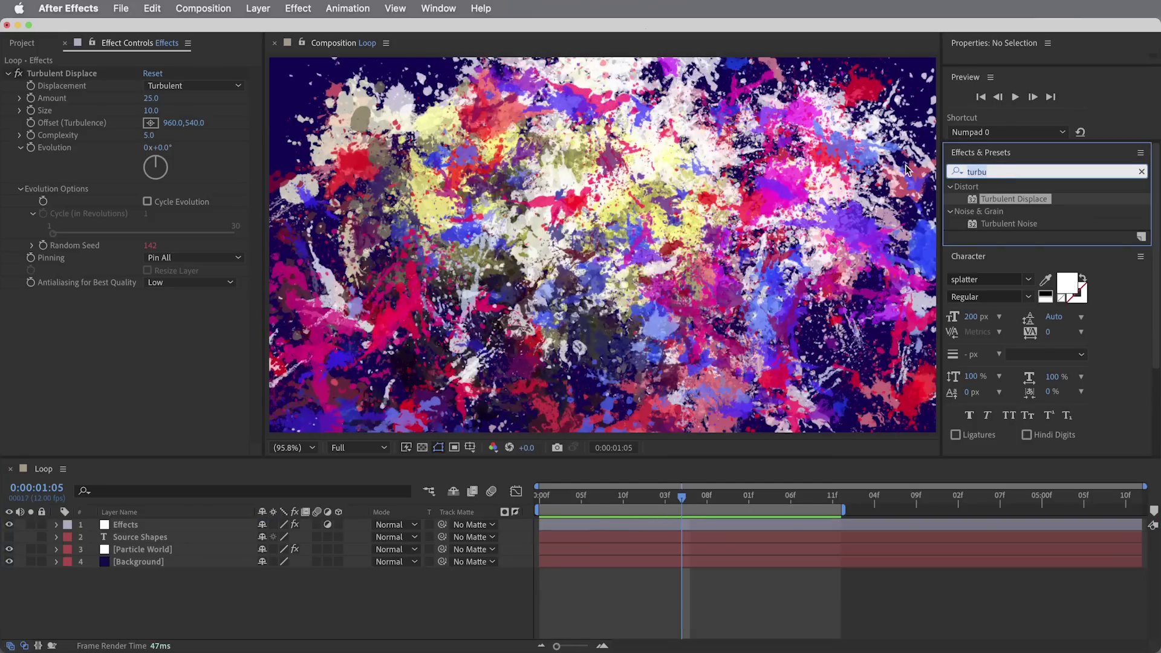
text(optics)
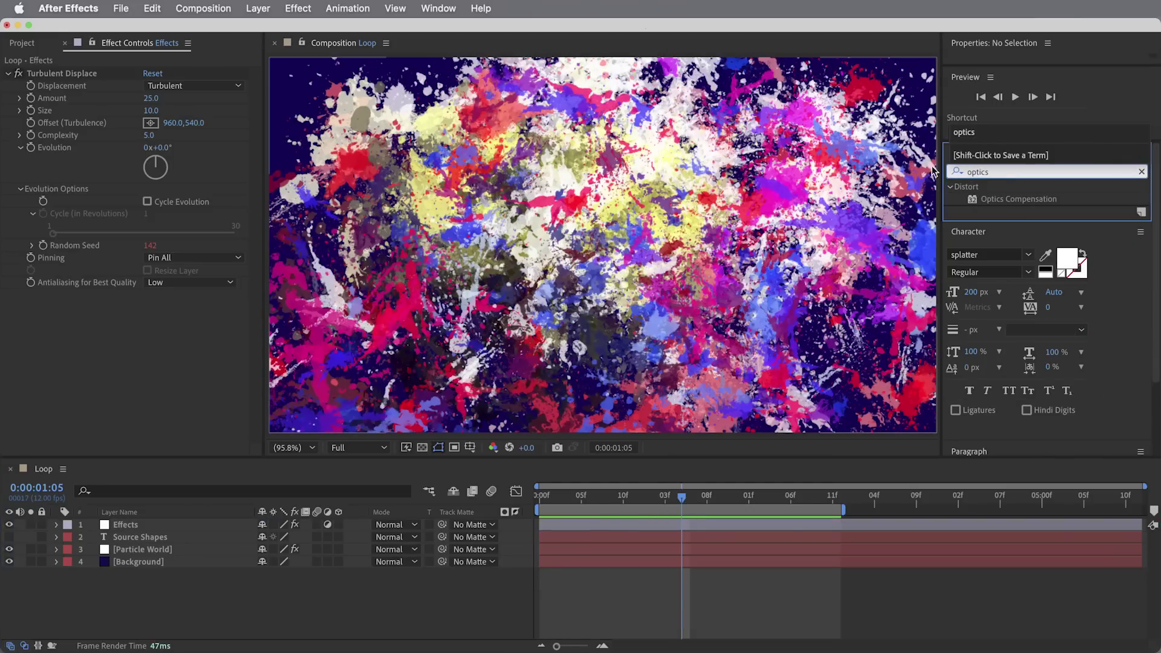
drag(1019, 199, 508, 270)
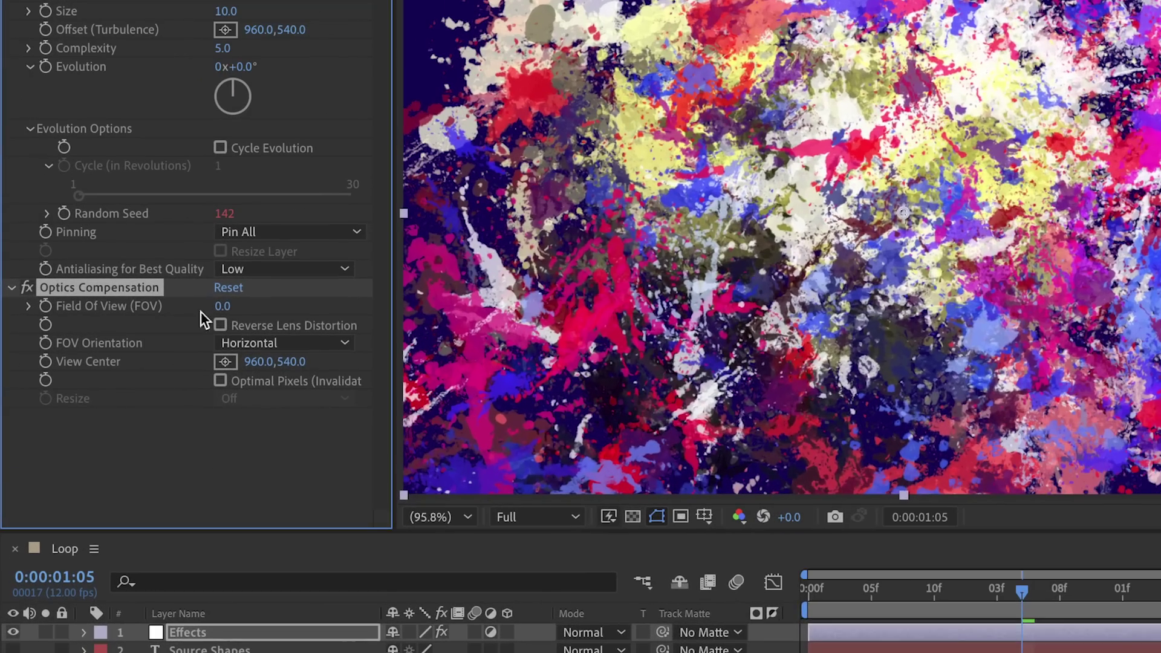
click(222, 307)
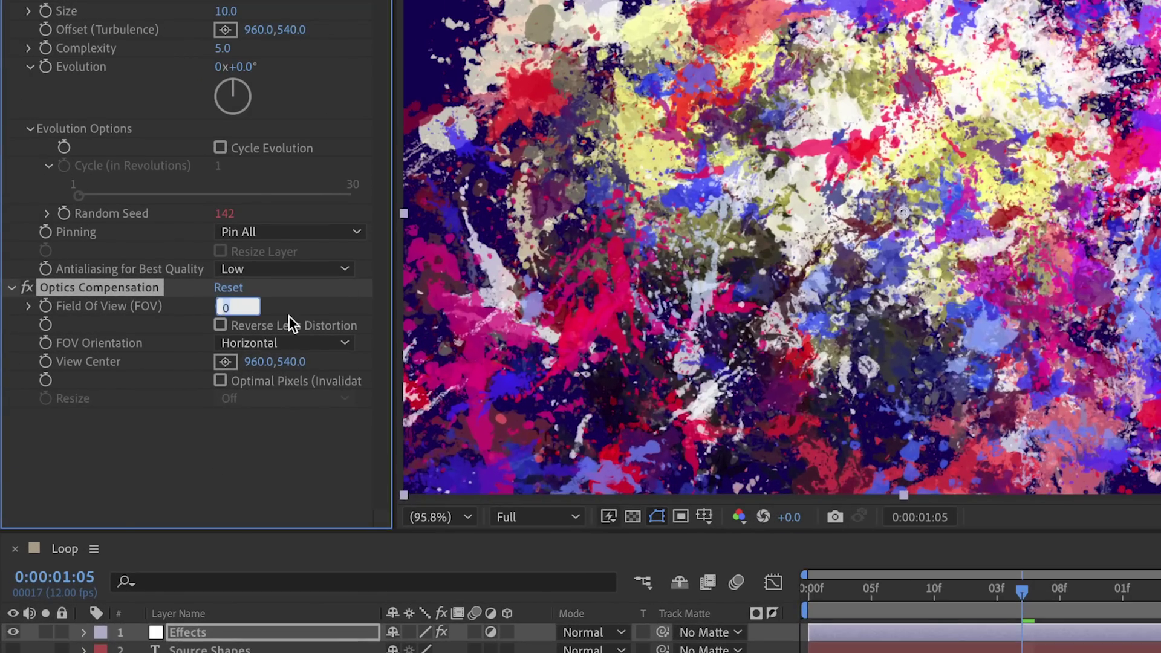
text(60)
key(Return)
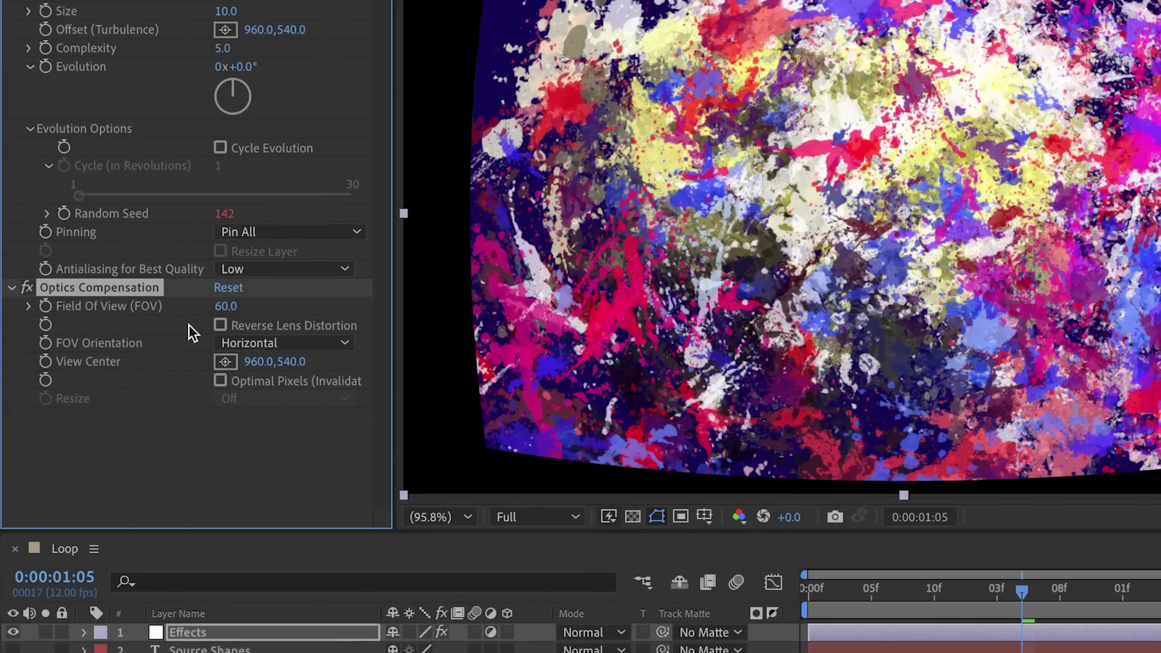
click(220, 325)
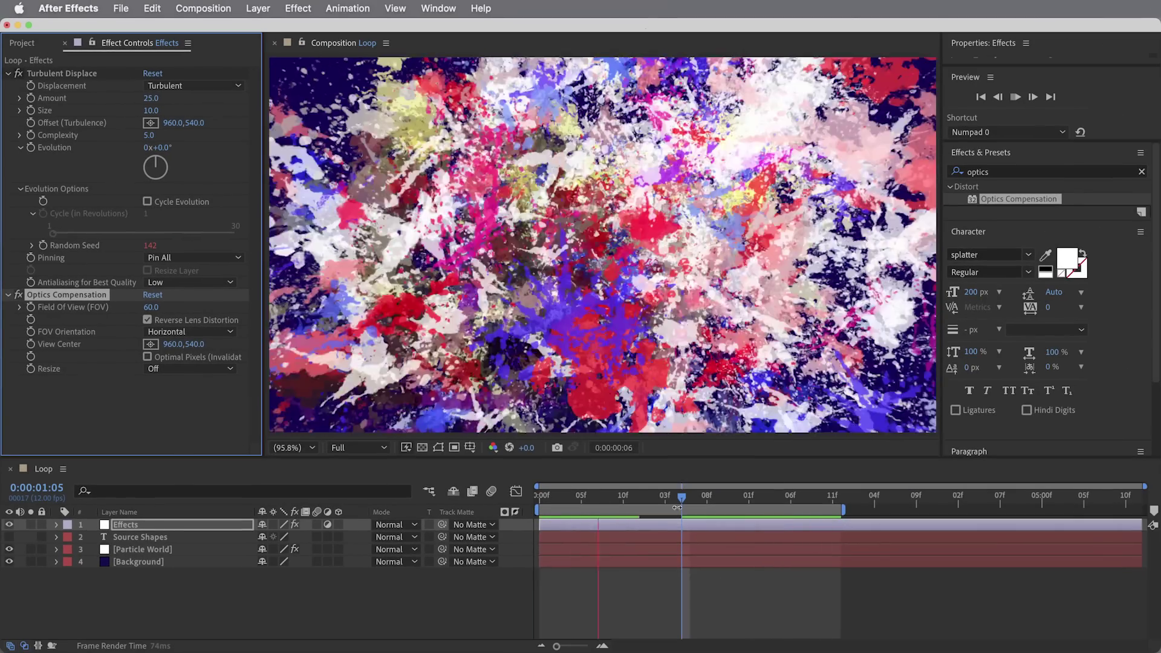
mouse_move(680, 506)
mouse_down()
mouse_move(591, 505)
mouse_move(699, 506)
mouse_up()
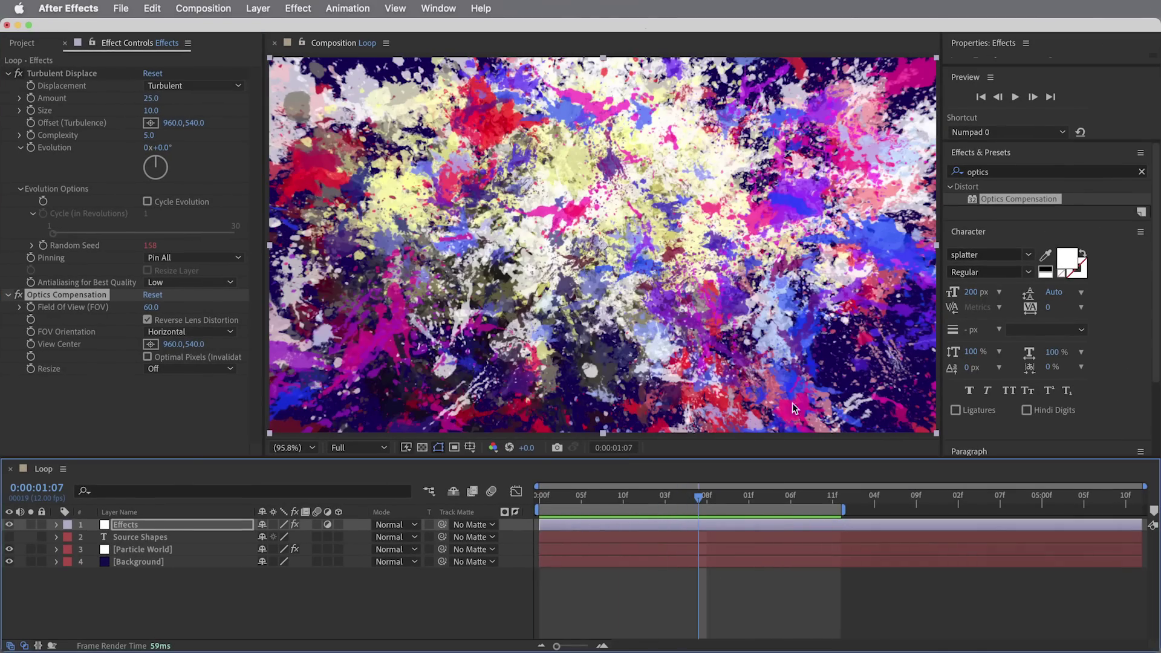
Step: Apply the Noise effect to the Effects layer with Amount 8%
click(1047, 172)
text(noise)
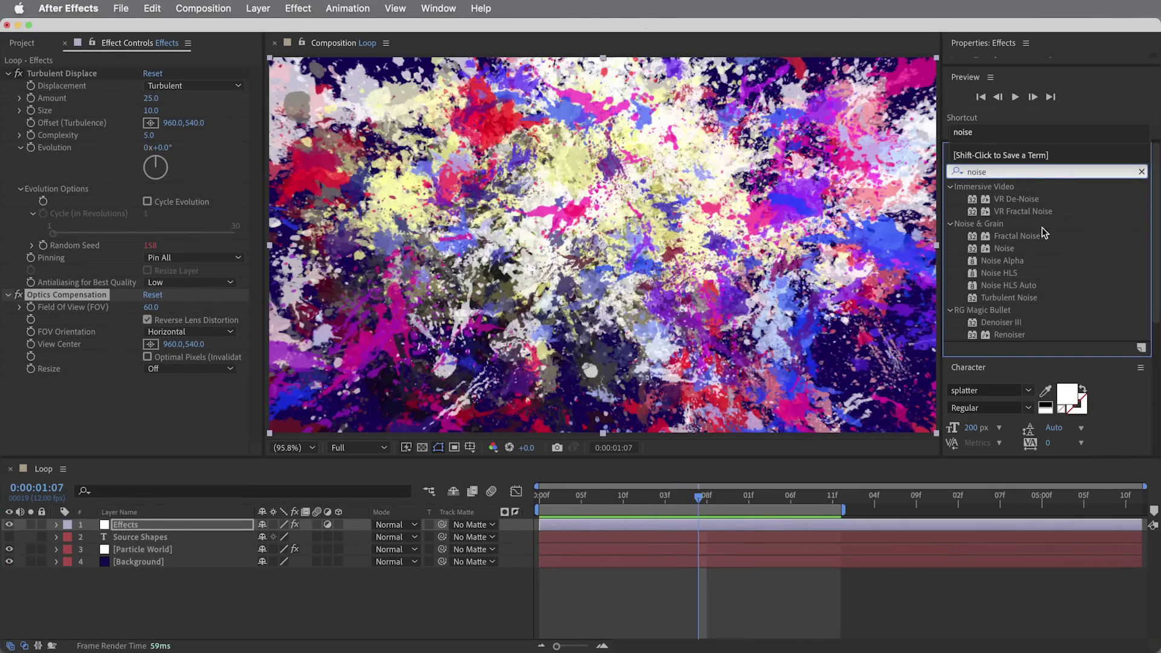
double_click(1014, 248)
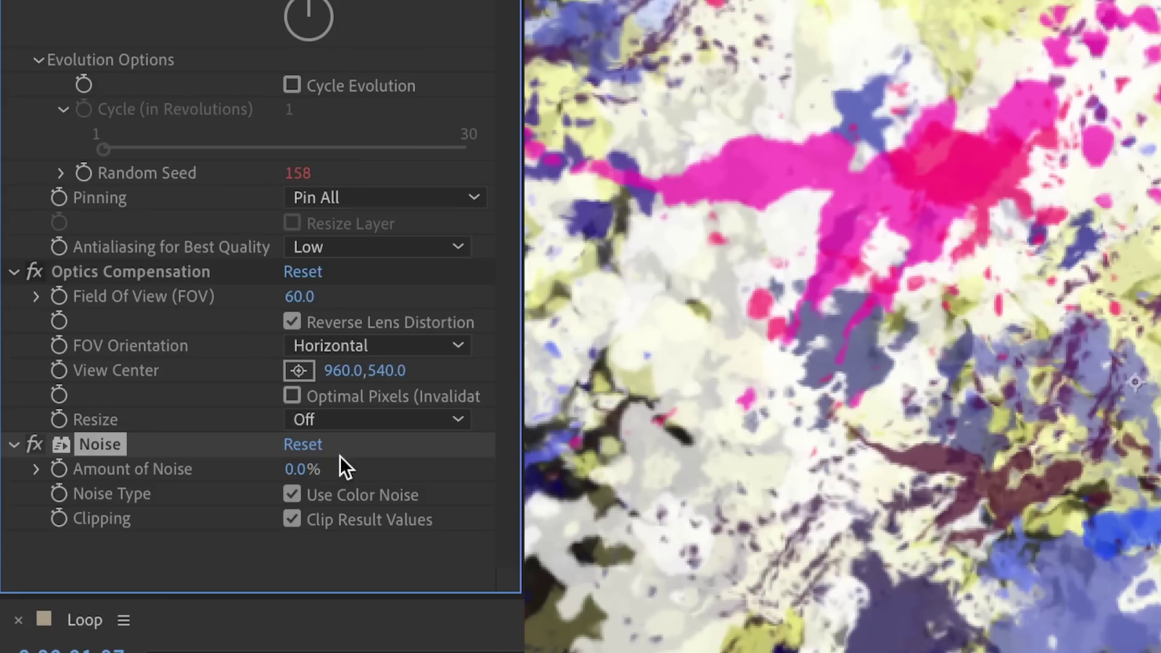
click(153, 395)
text(8)
key(Return)
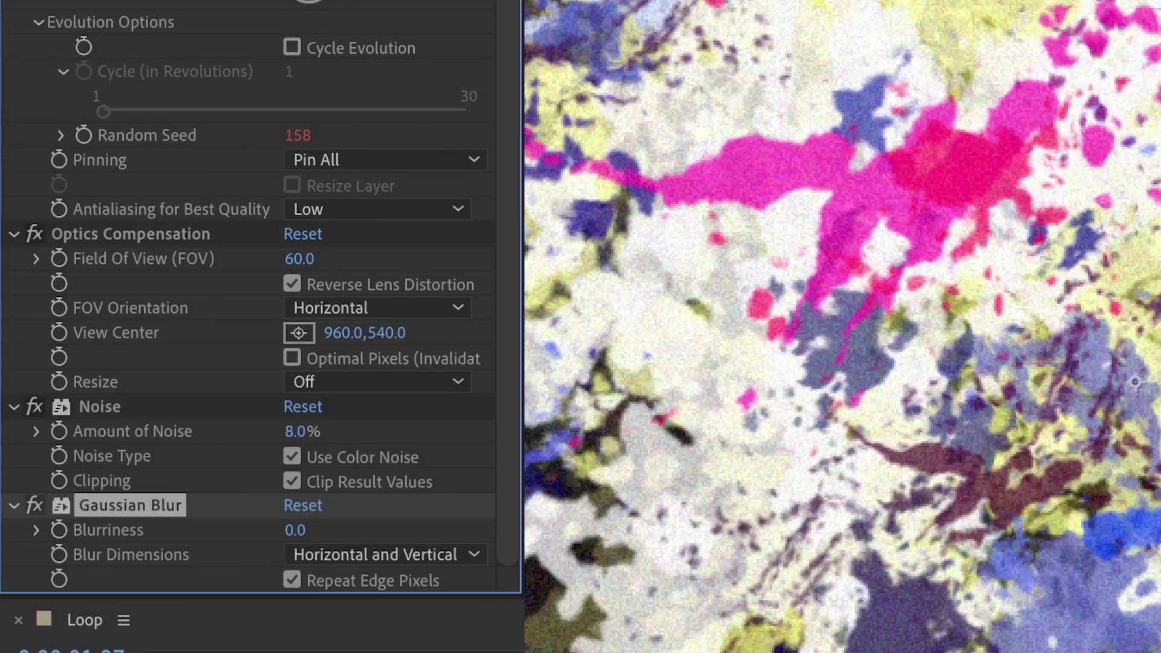
Step: Set Gaussian Blur Blurriness to 3 and adjust the Unsharp Mask Amount
click(294, 531)
text(3)
key(Return)
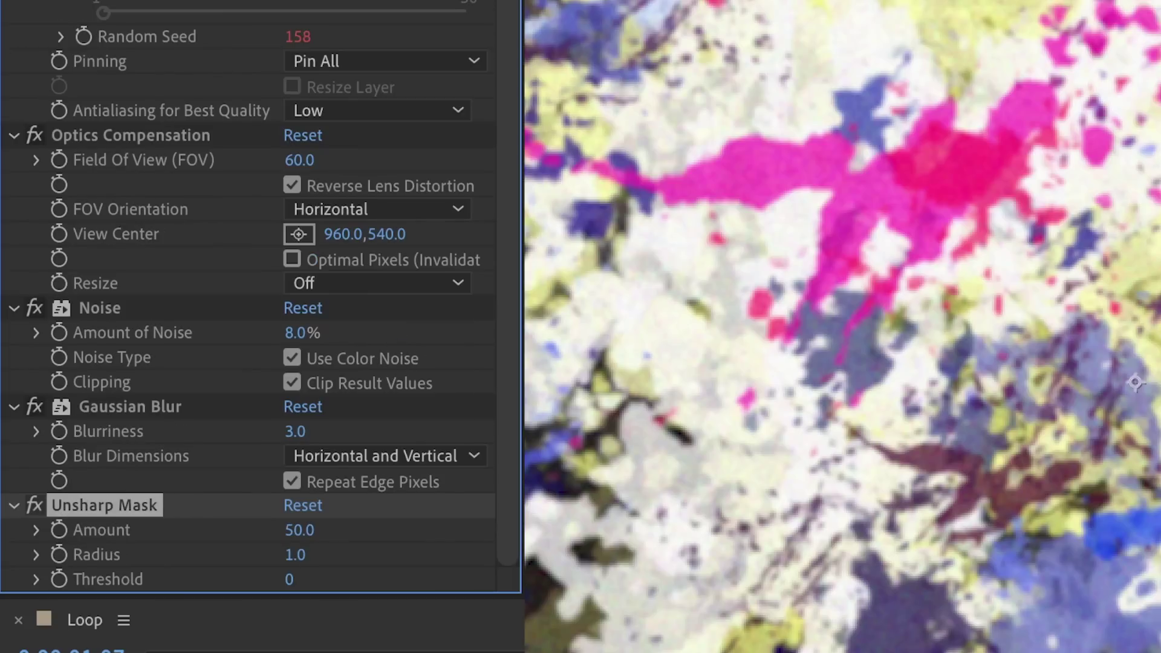
click(299, 530)
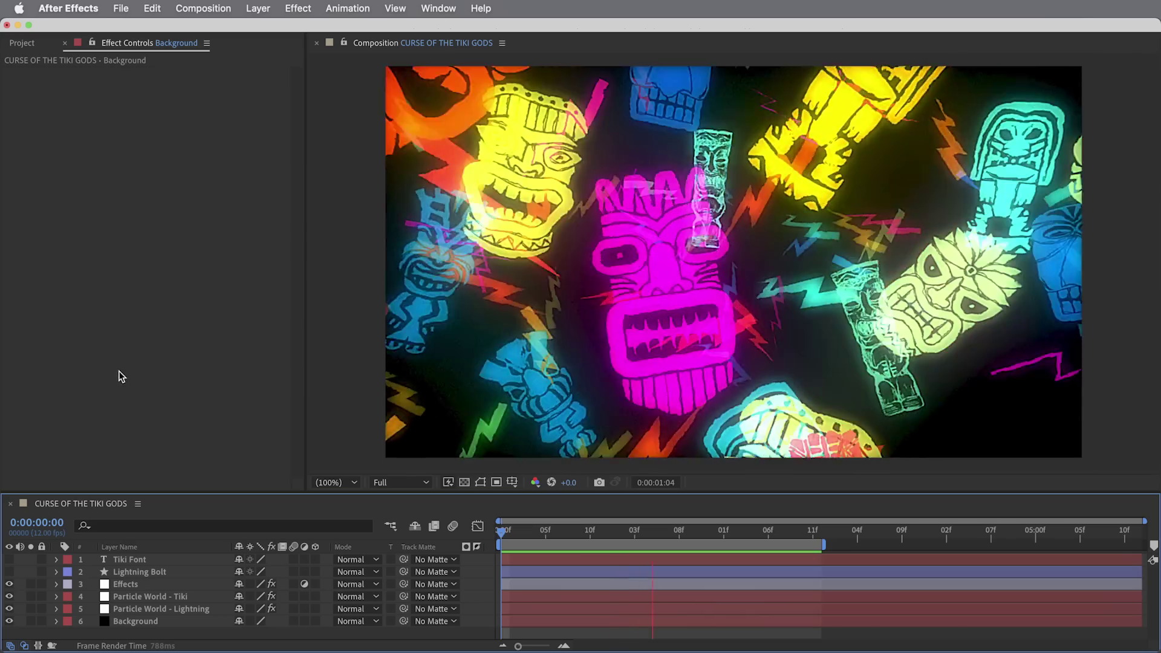
Step: Hide the lightning particles and view the Tiki Font layer solo, then hide it again
click(10, 609)
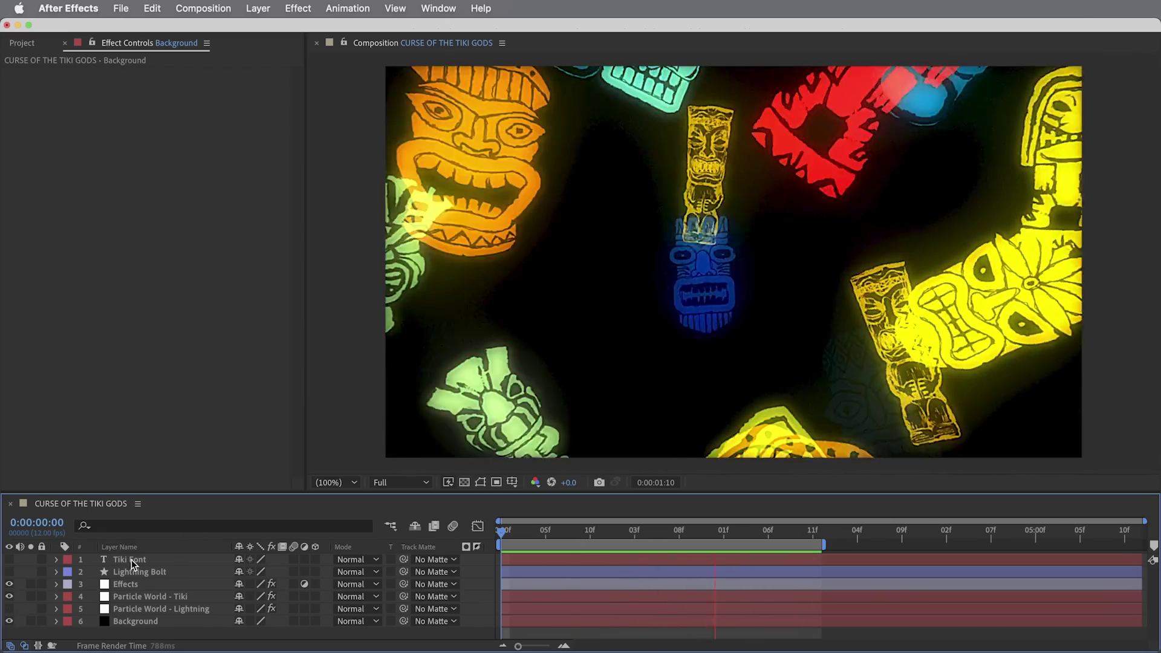
click(130, 560)
click(9, 560)
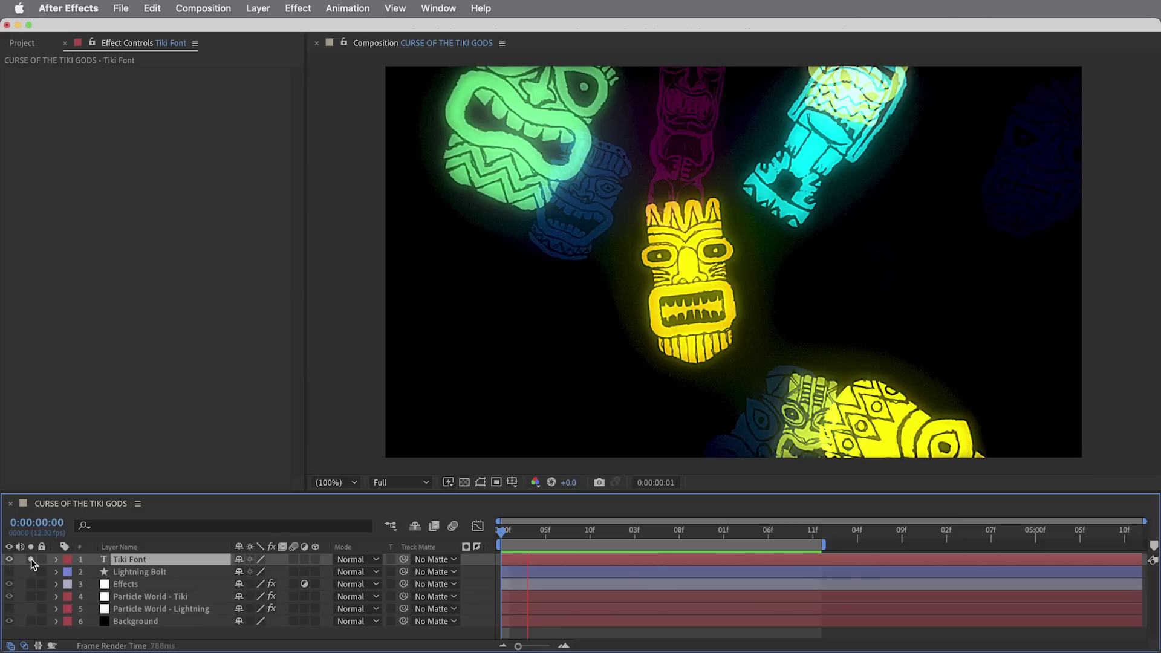
click(31, 558)
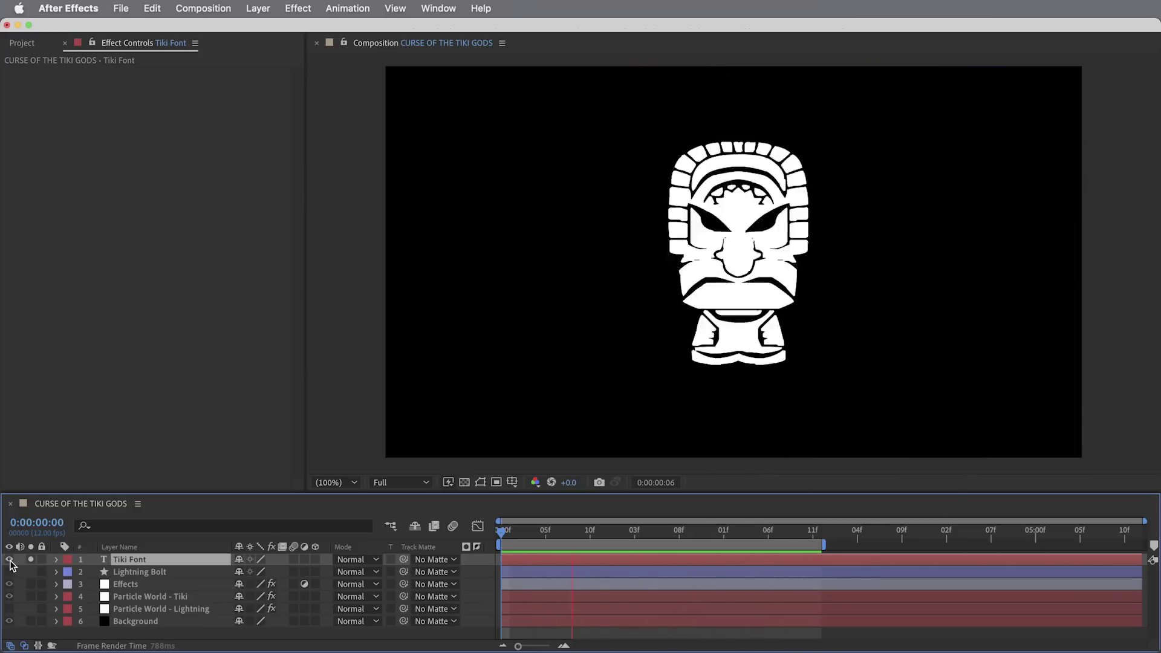
click(9, 560)
Step: Inspect the Particle World - Tiki animation type, leaving it at Direction Axis
click(147, 597)
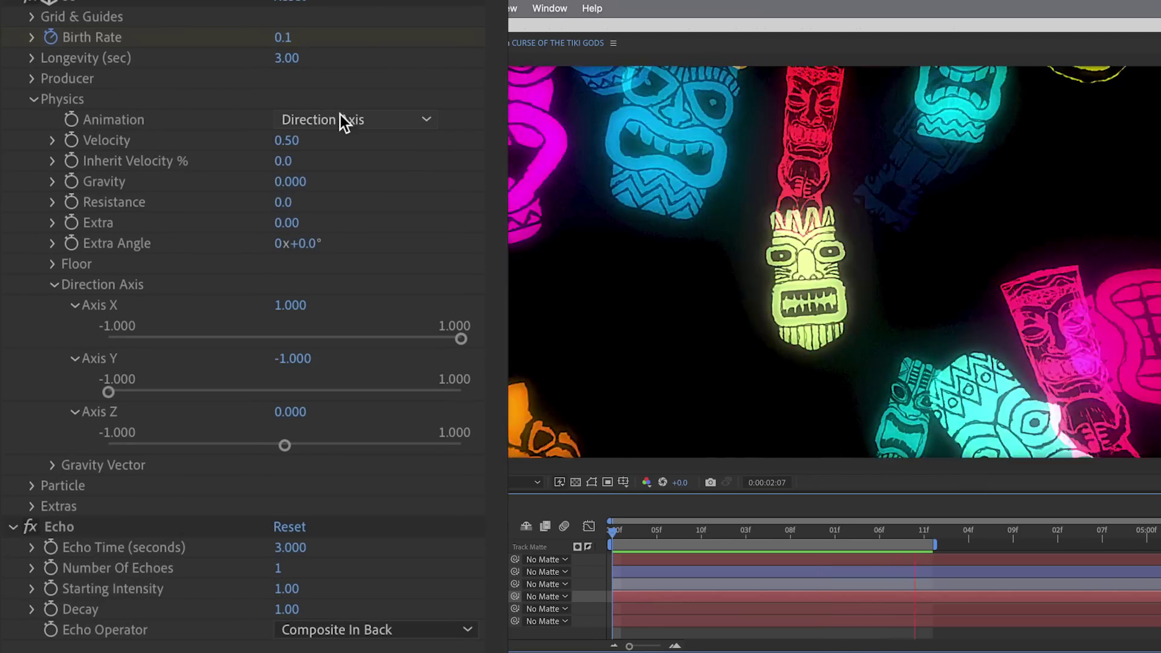
click(236, 141)
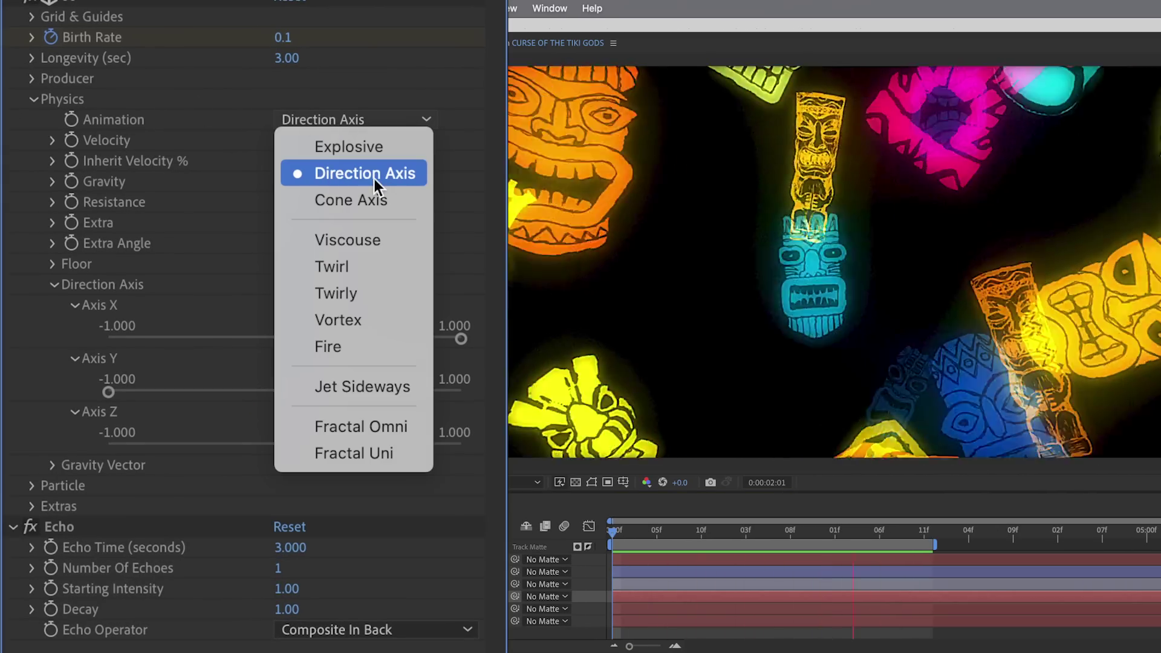
click(223, 161)
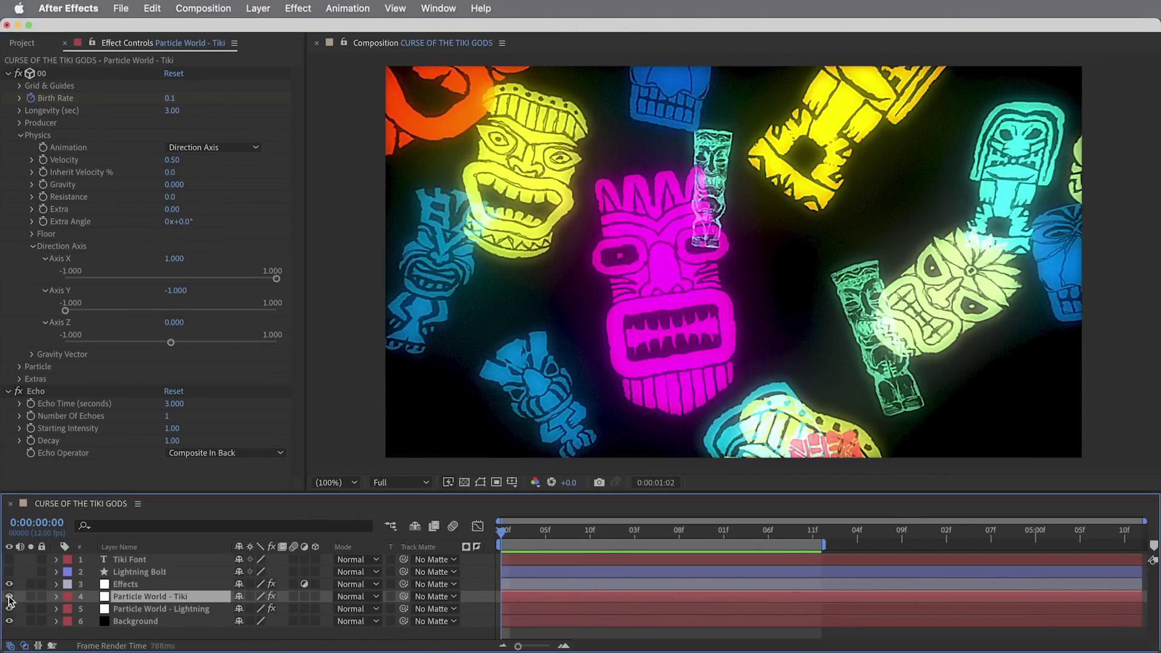
Step: Hide the tiki particles and view the Lightning Bolt source layer solo
click(9, 597)
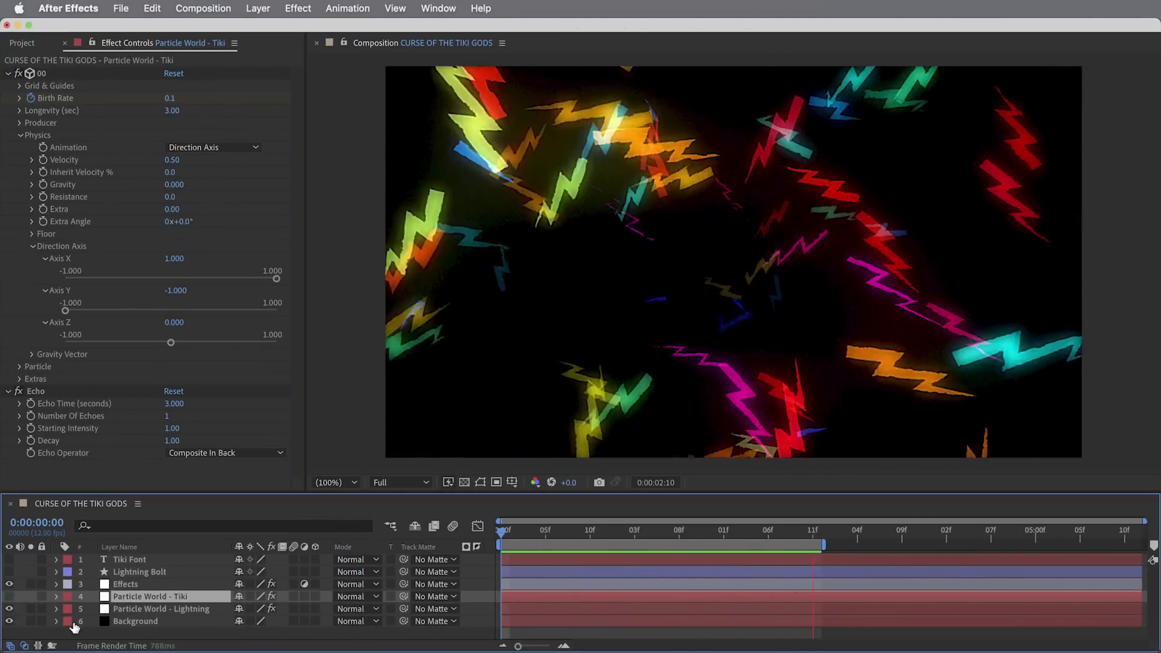
click(140, 572)
click(9, 572)
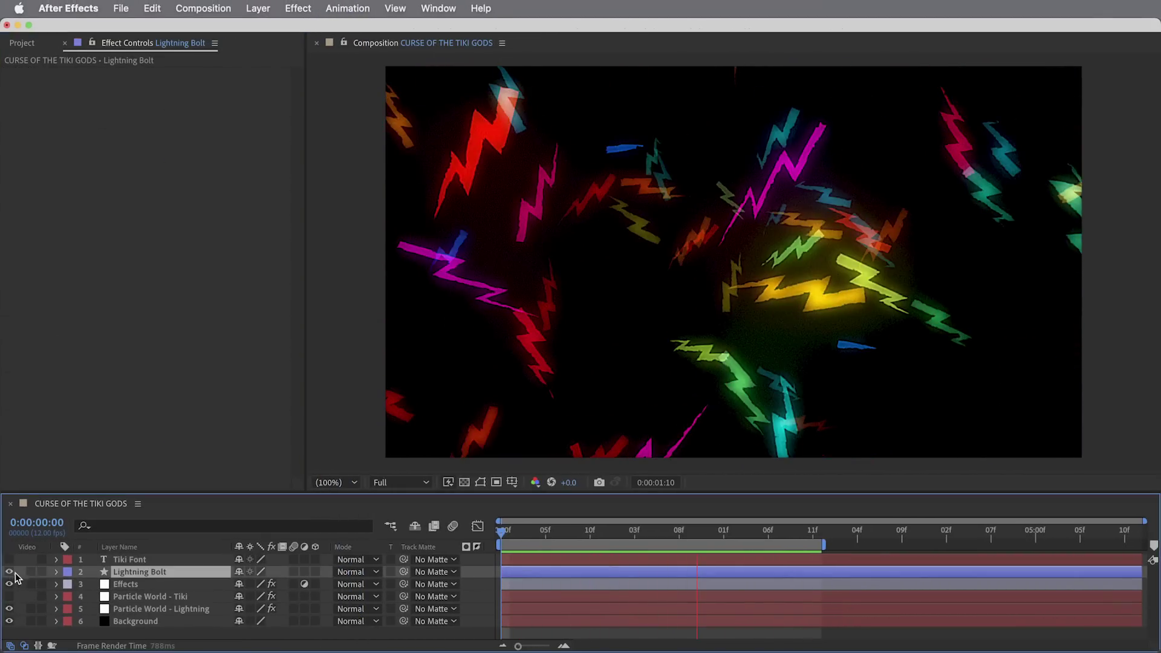
click(31, 572)
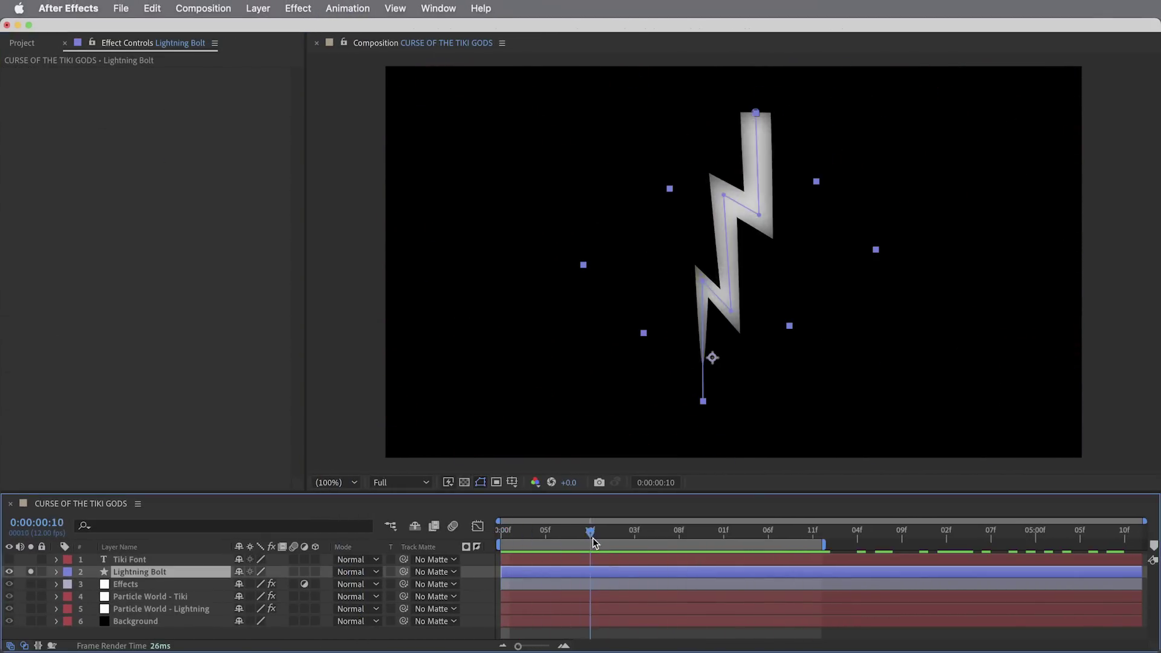
Step: Keep the lightning particles' Texture Time at From Start and bring the tiki particles back
click(145, 611)
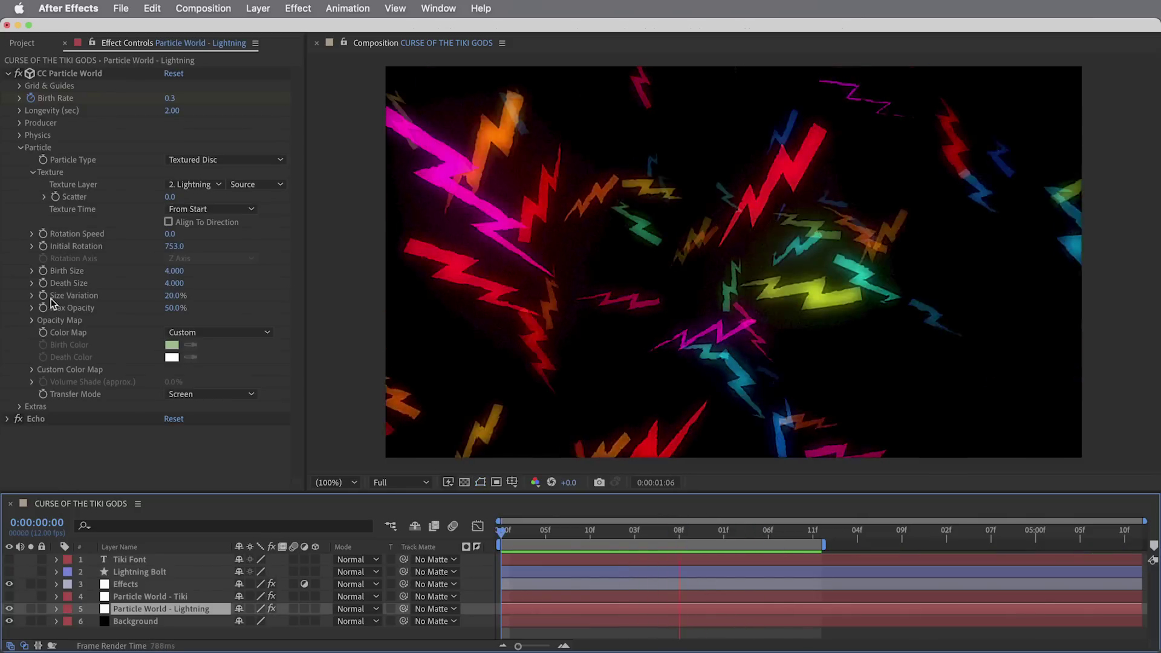
click(188, 210)
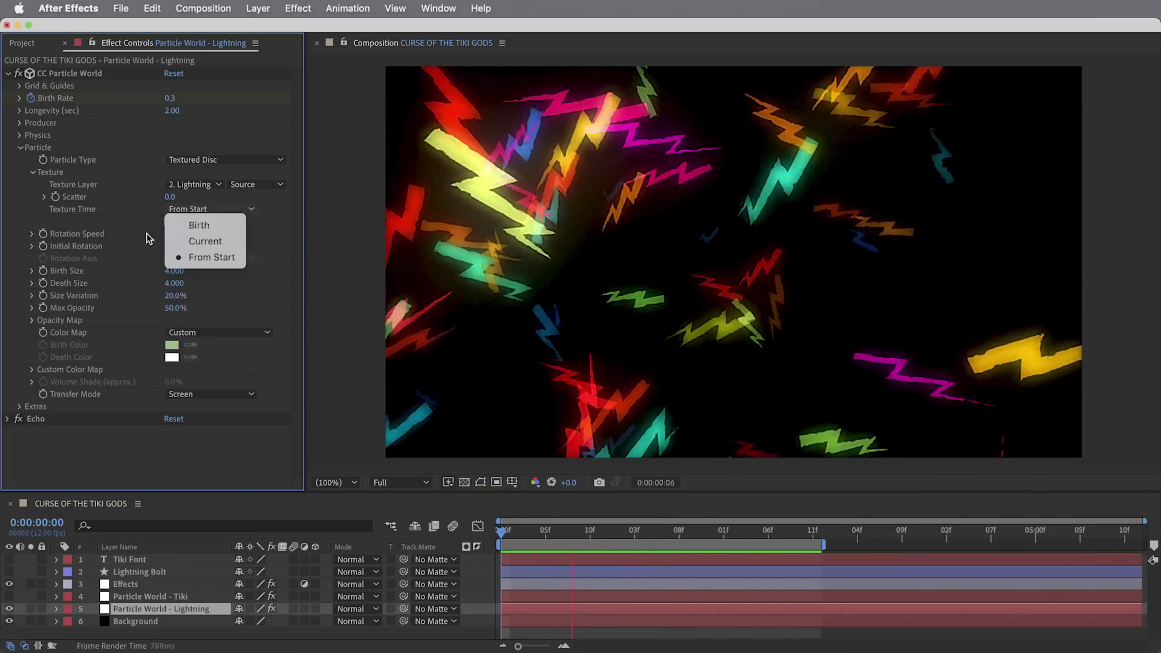
click(193, 259)
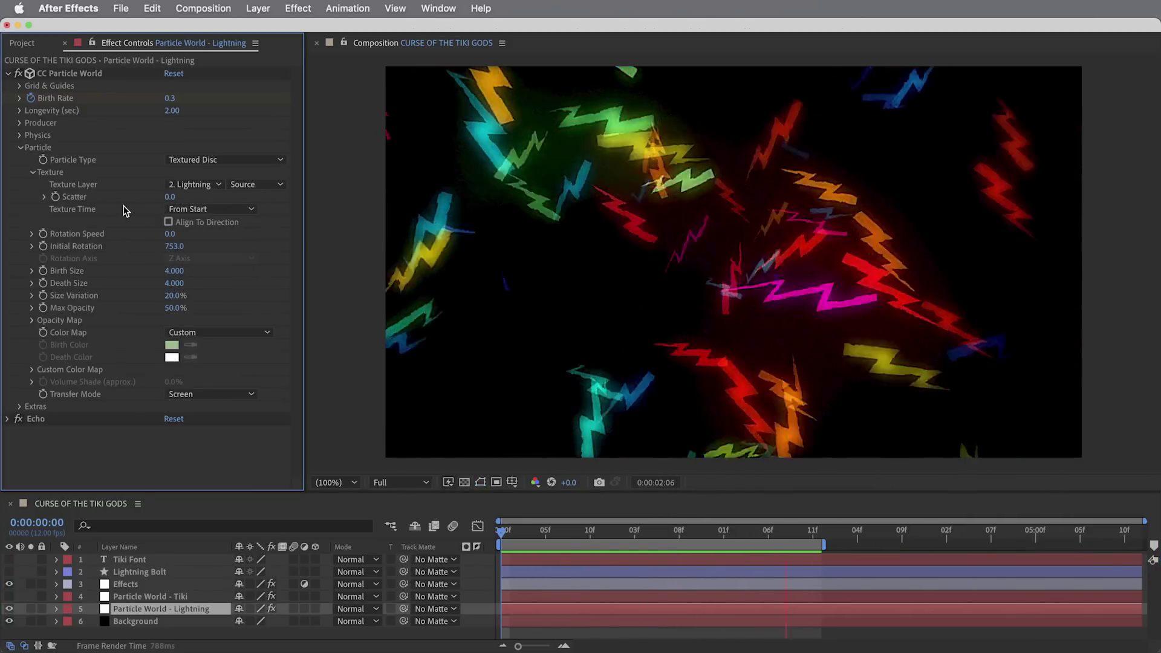
click(9, 597)
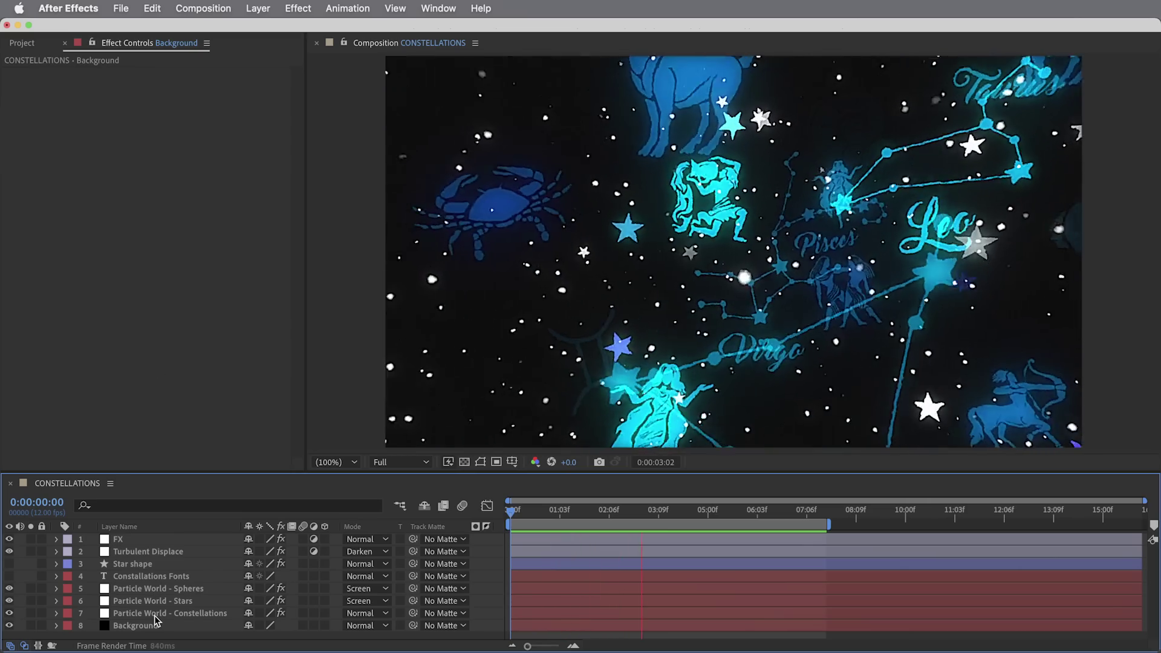
click(151, 613)
click(30, 613)
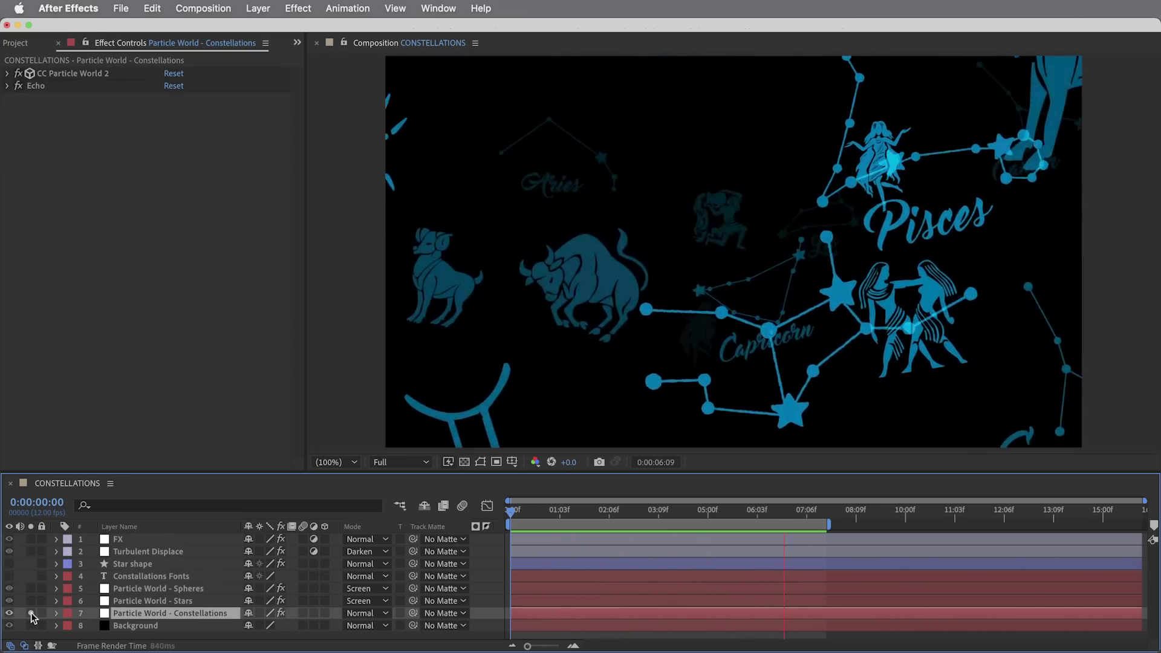
alt+click(31, 576)
alt+click(31, 600)
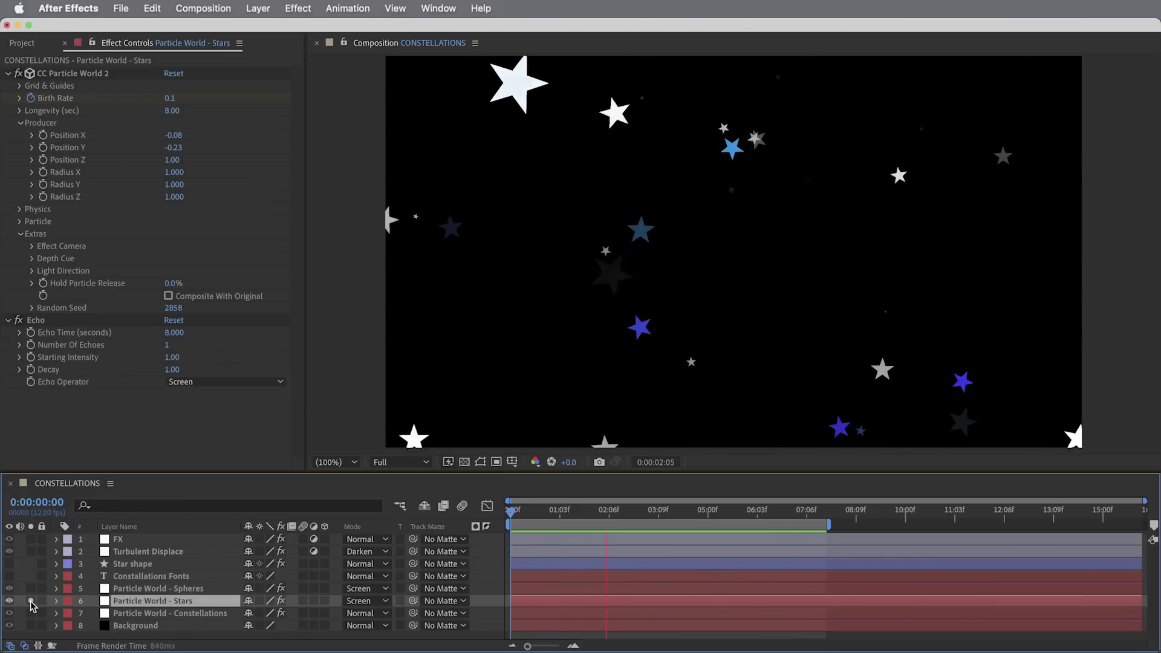
alt+click(31, 563)
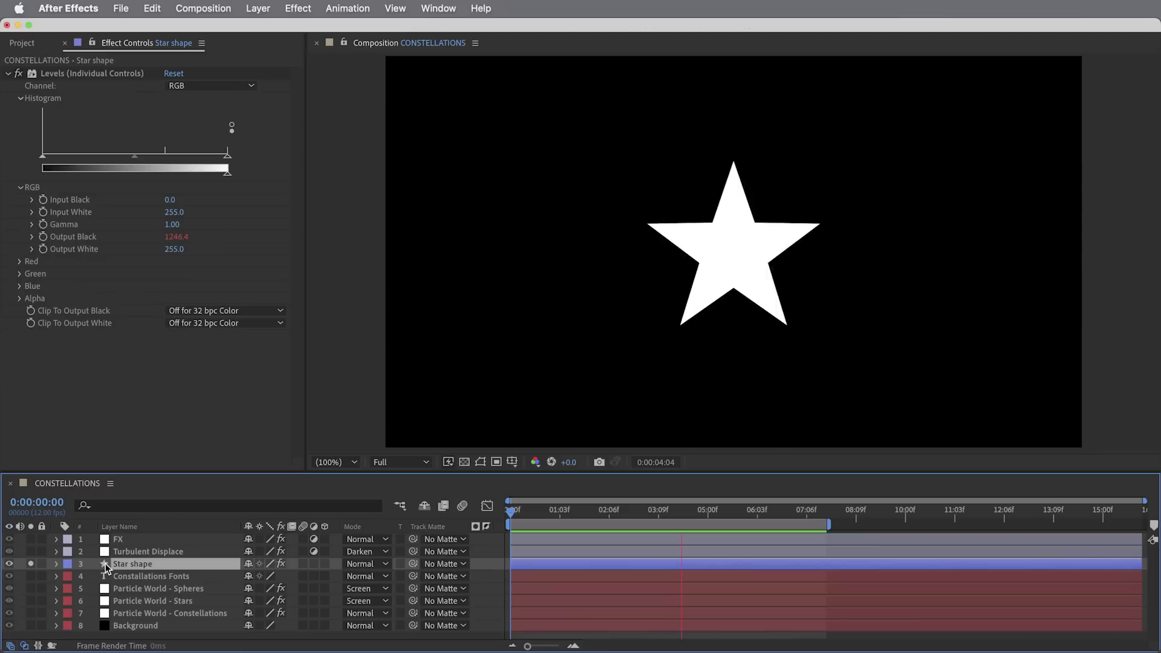
alt+click(31, 600)
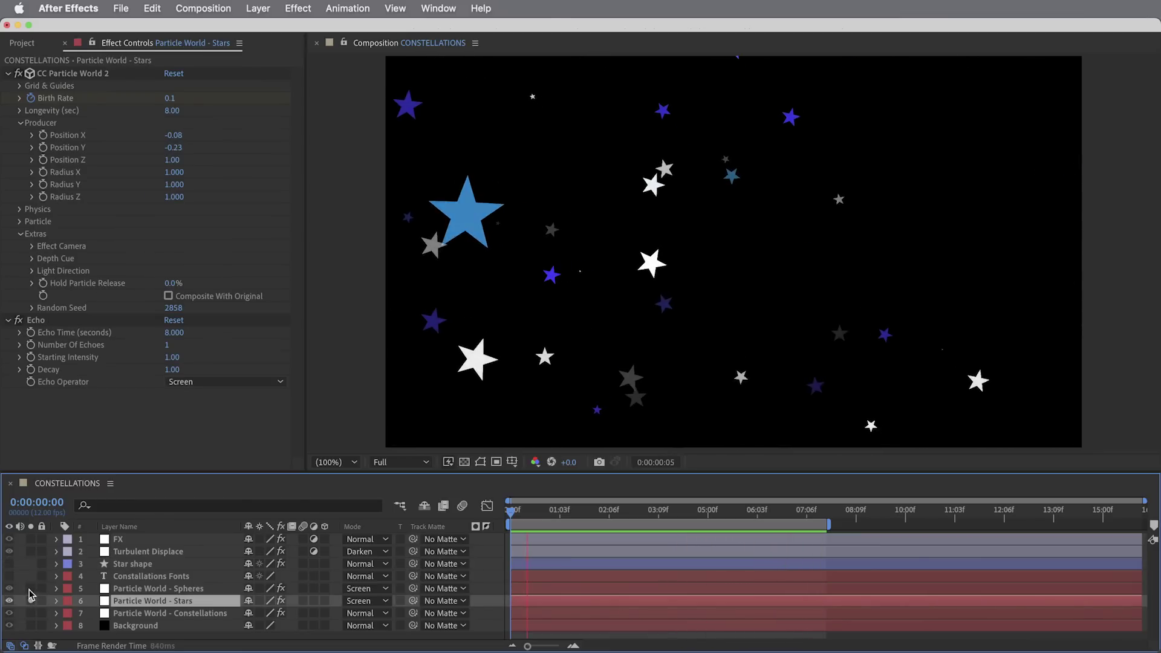
alt+click(31, 589)
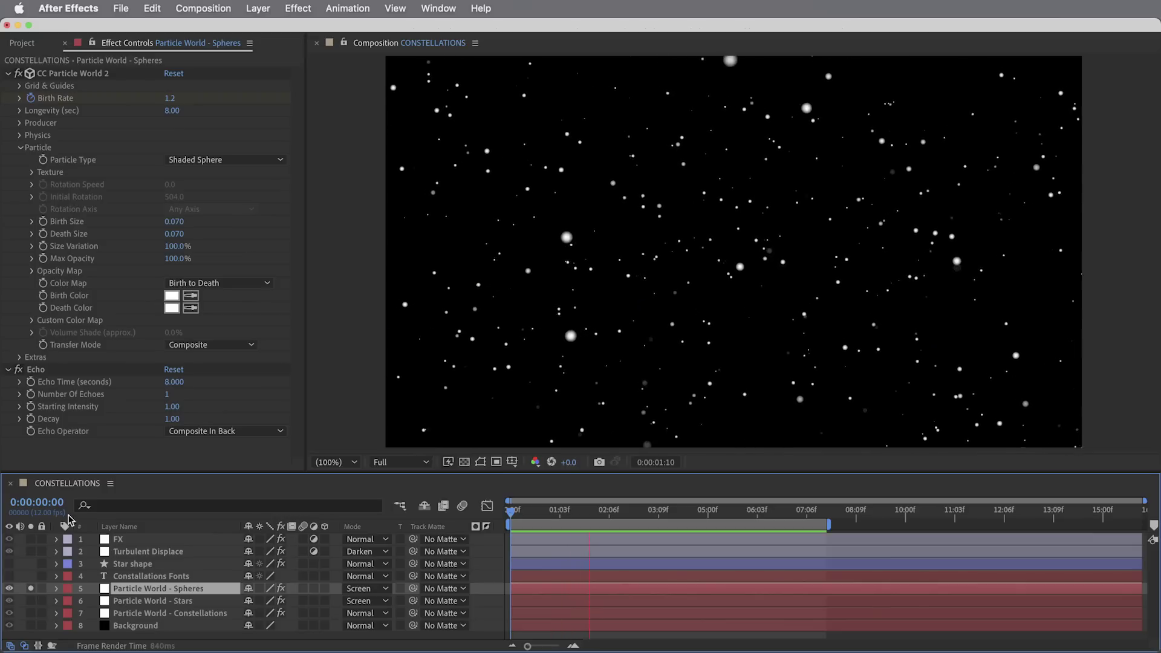
click(193, 159)
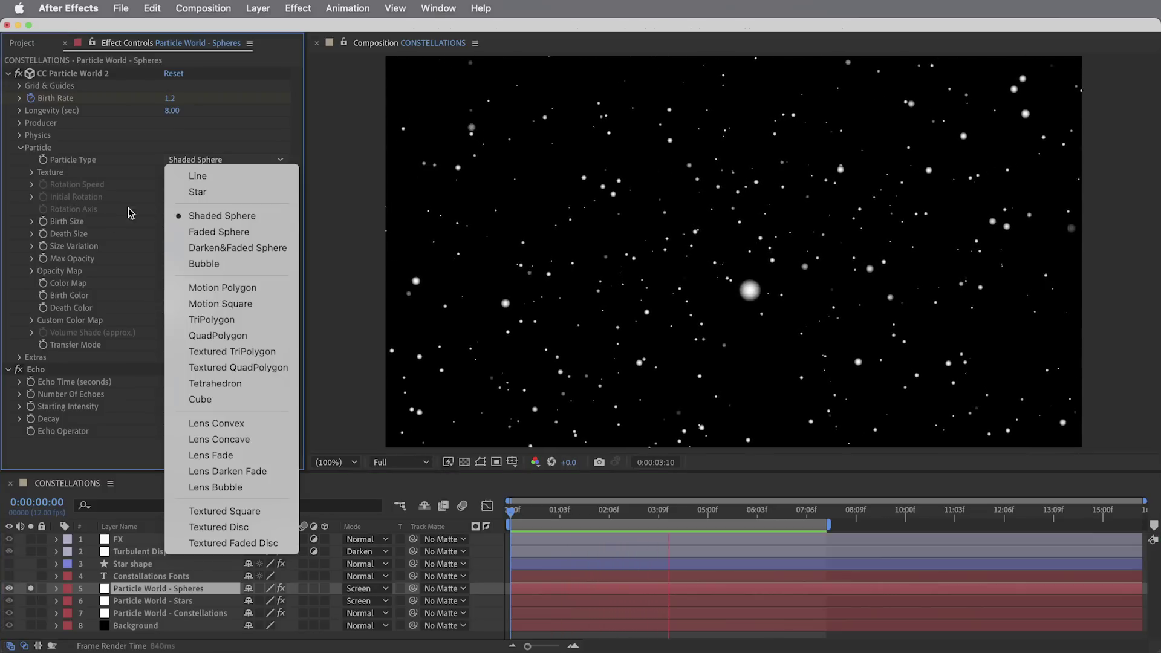
click(109, 246)
click(30, 588)
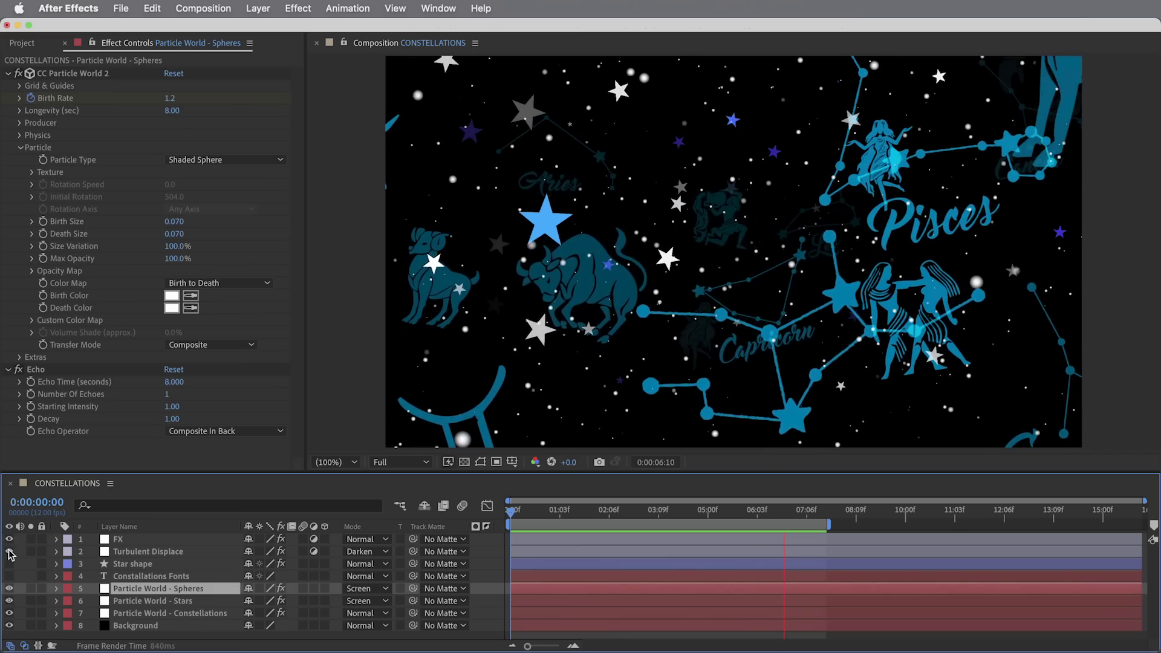
click(9, 539)
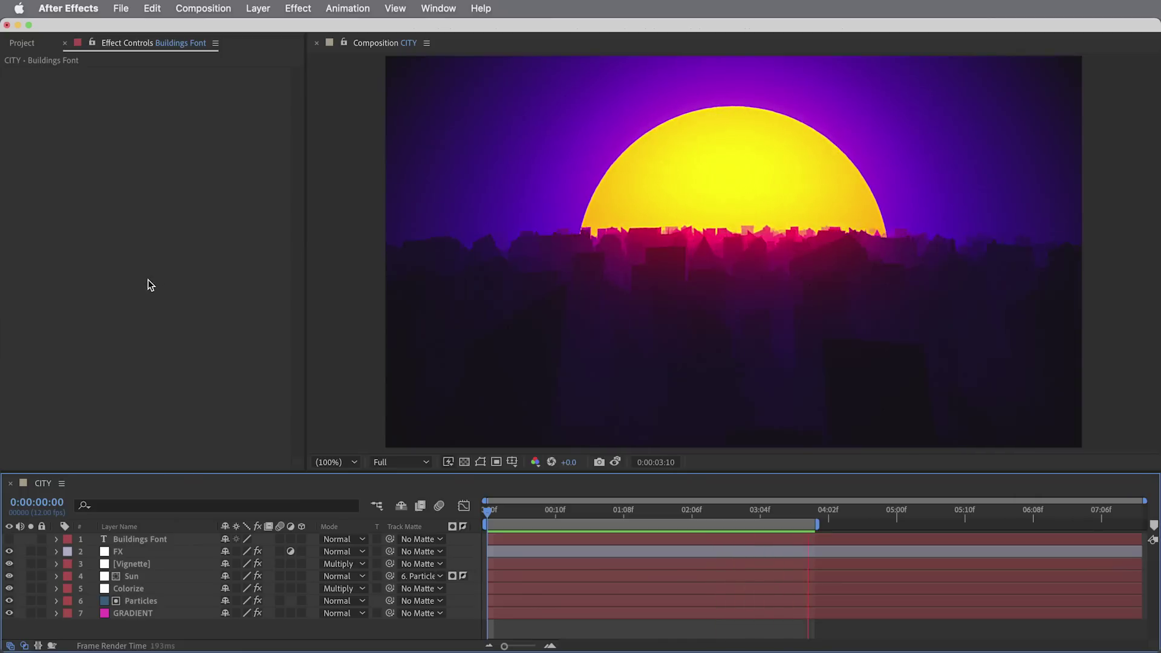
Step: Solo the Particles and Buildings Font layers and preview the skyline building up over time
click(129, 603)
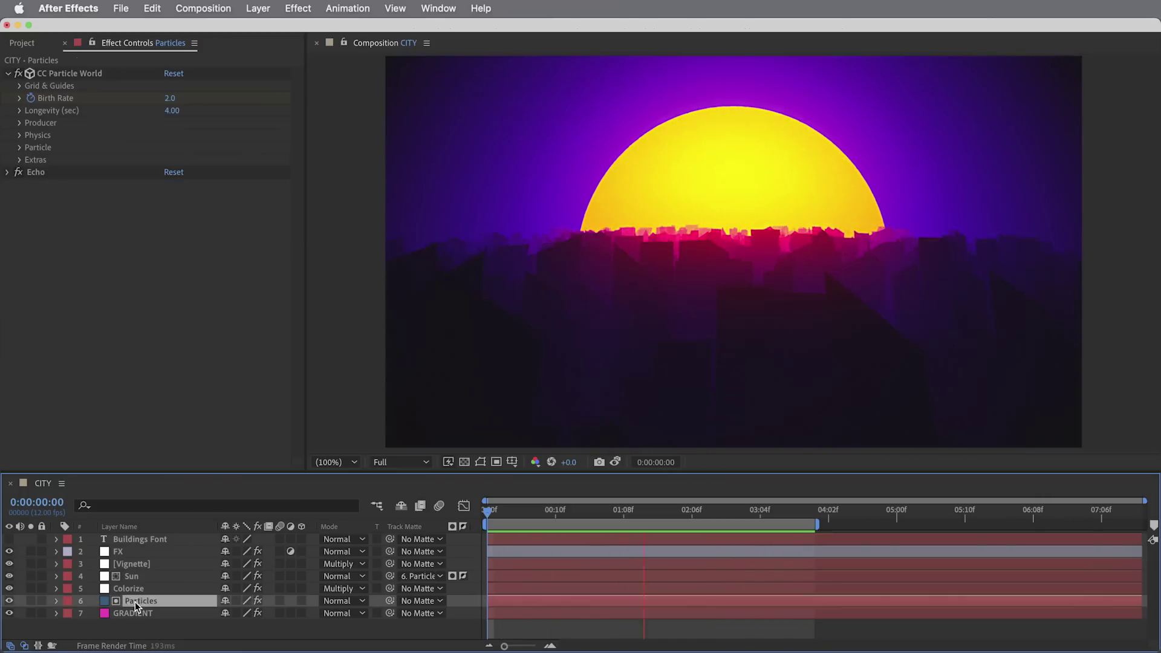
click(32, 600)
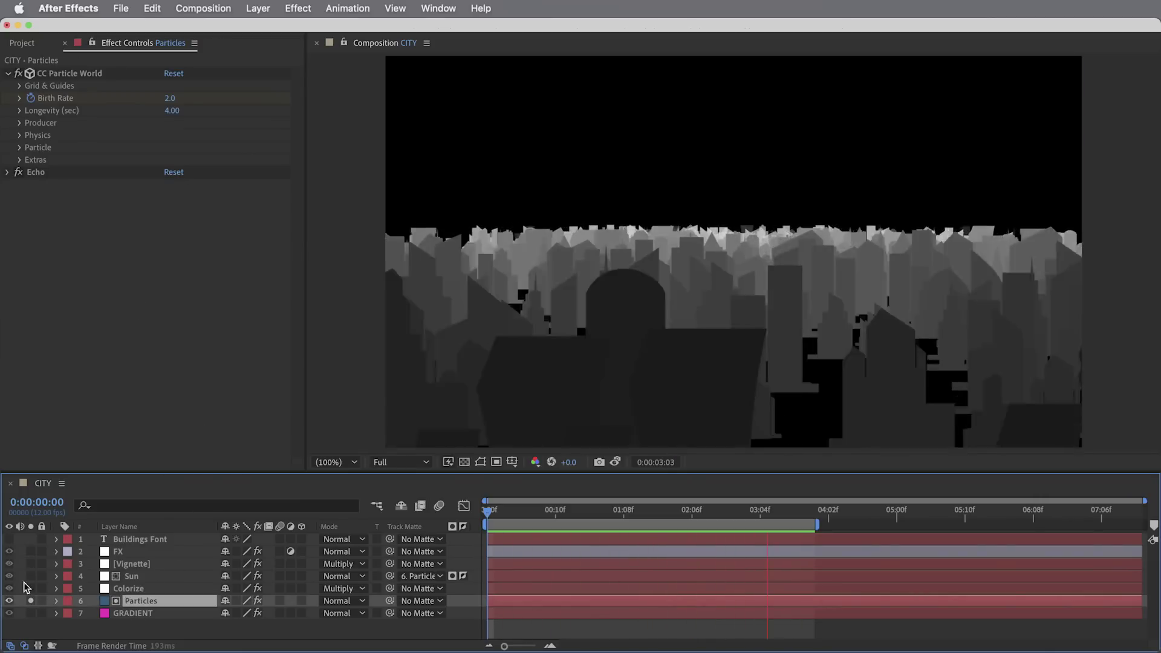
alt+click(32, 539)
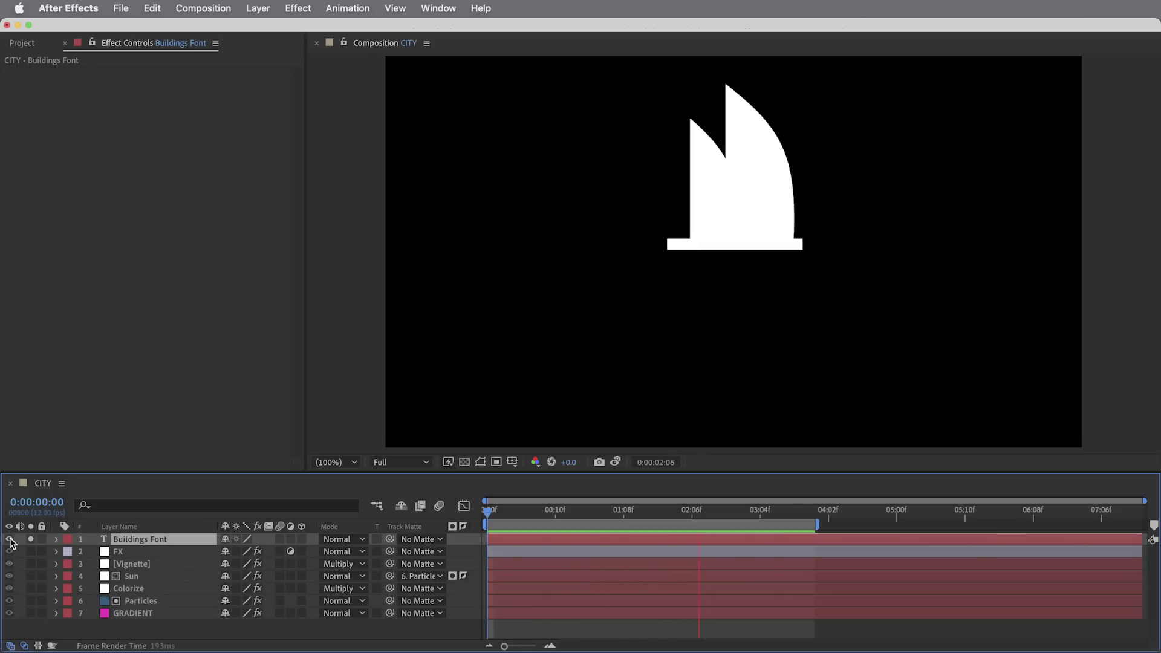
key(ctrl+z)
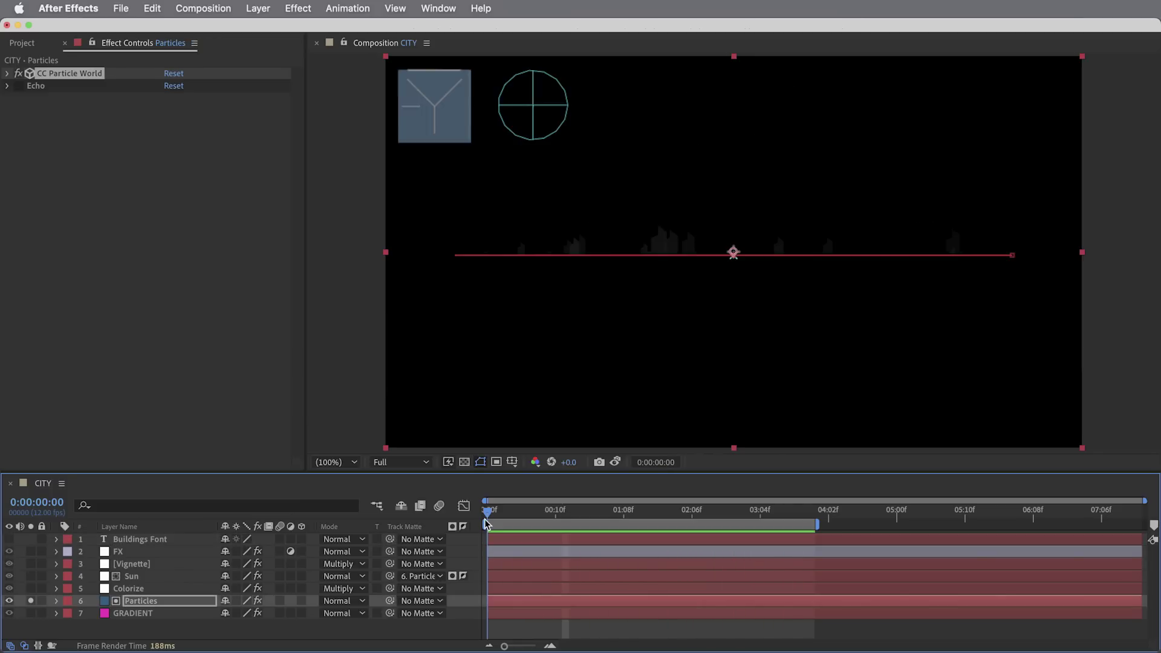
drag(523, 519, 809, 525)
key(space)
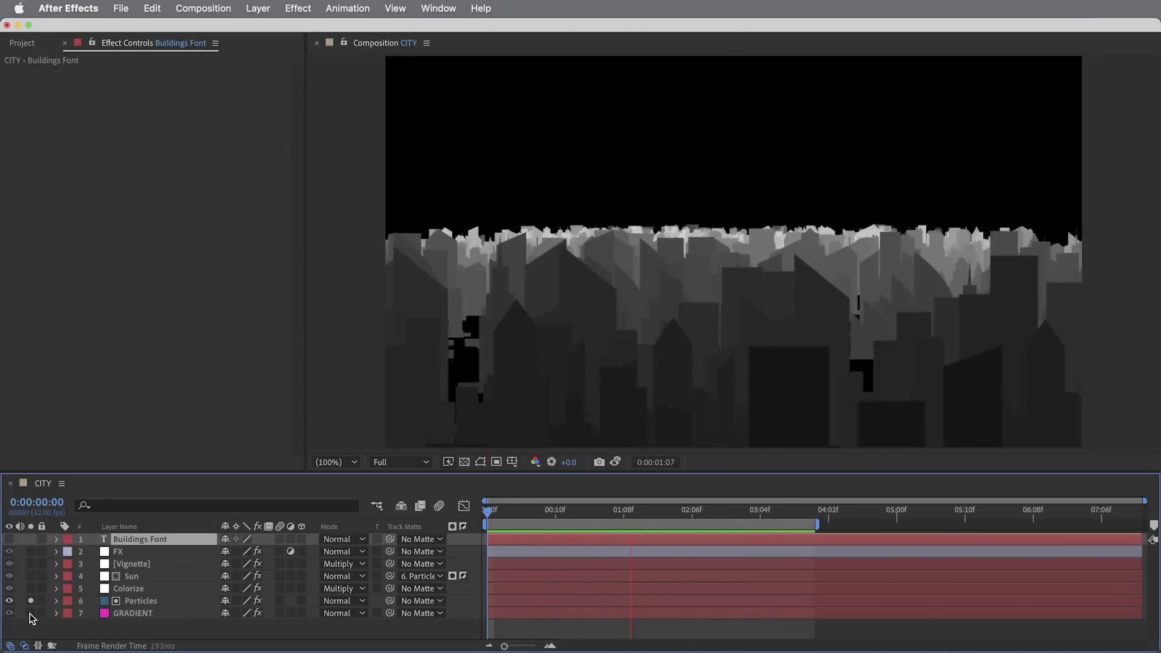
Step: Solo GRADIENT, set its Gradient Ramp start to 960,500, then add Colorize, Sun and Vignette back
click(30, 613)
drag(734, 57, 737, 239)
click(37, 628)
key(space)
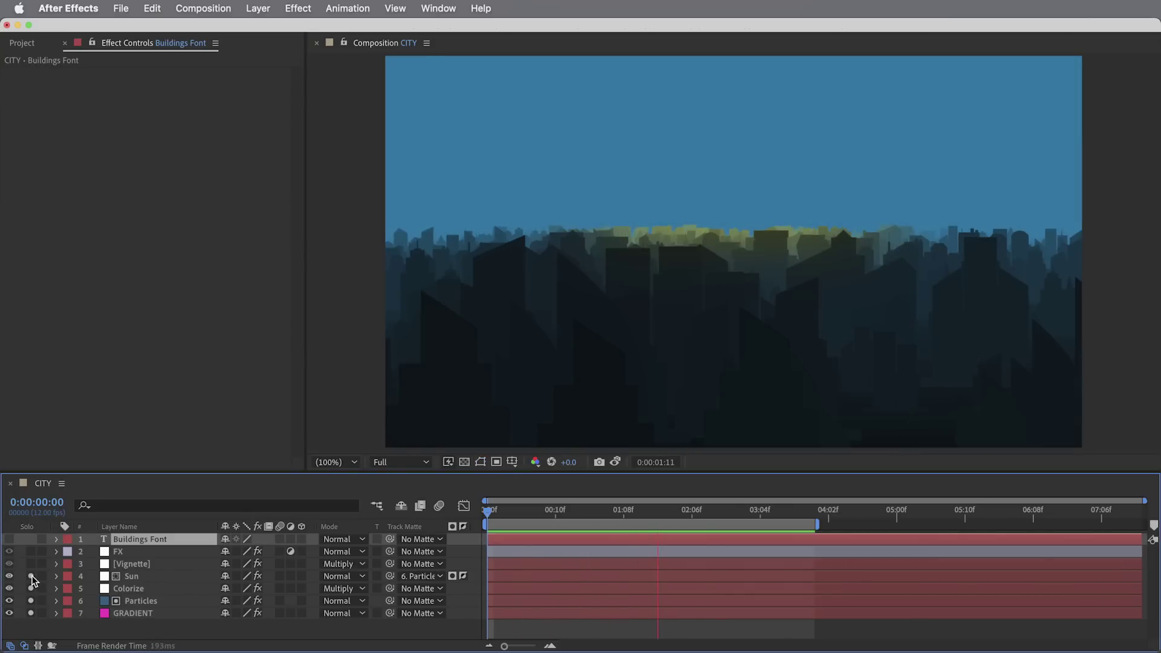
drag(31, 588, 31, 553)
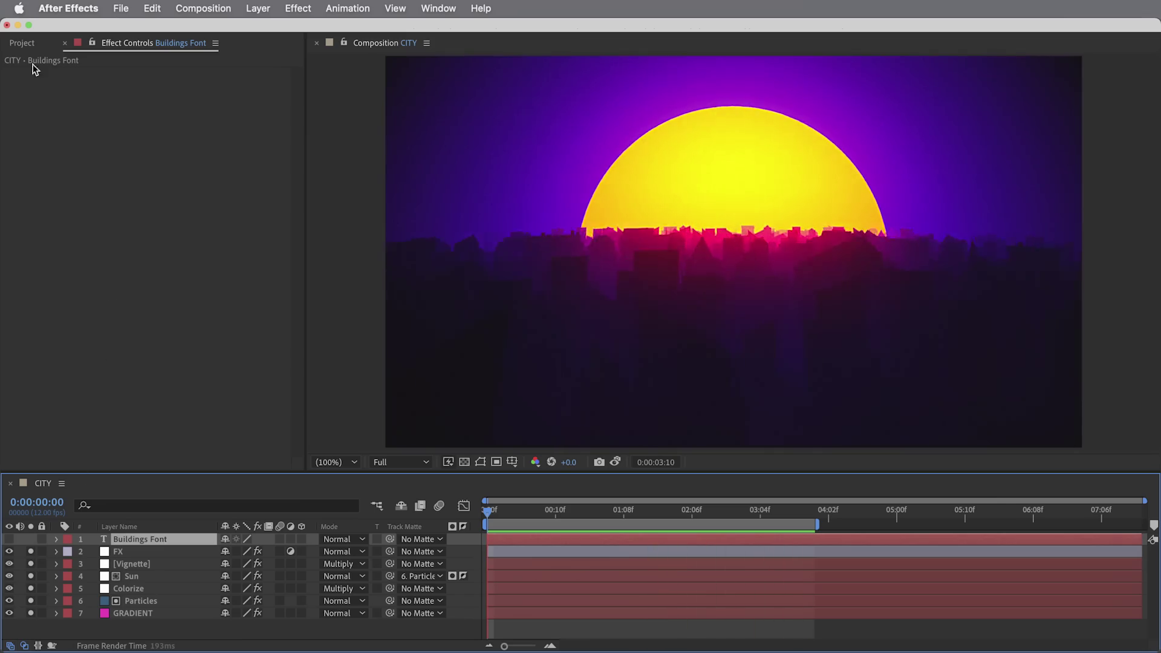
Step: Open and preview PAINT, then open CURSE OF THE TIKI GODS, CONSTELLATIONS and CITY from the Project panel
key(super+0)
double_click(57, 217)
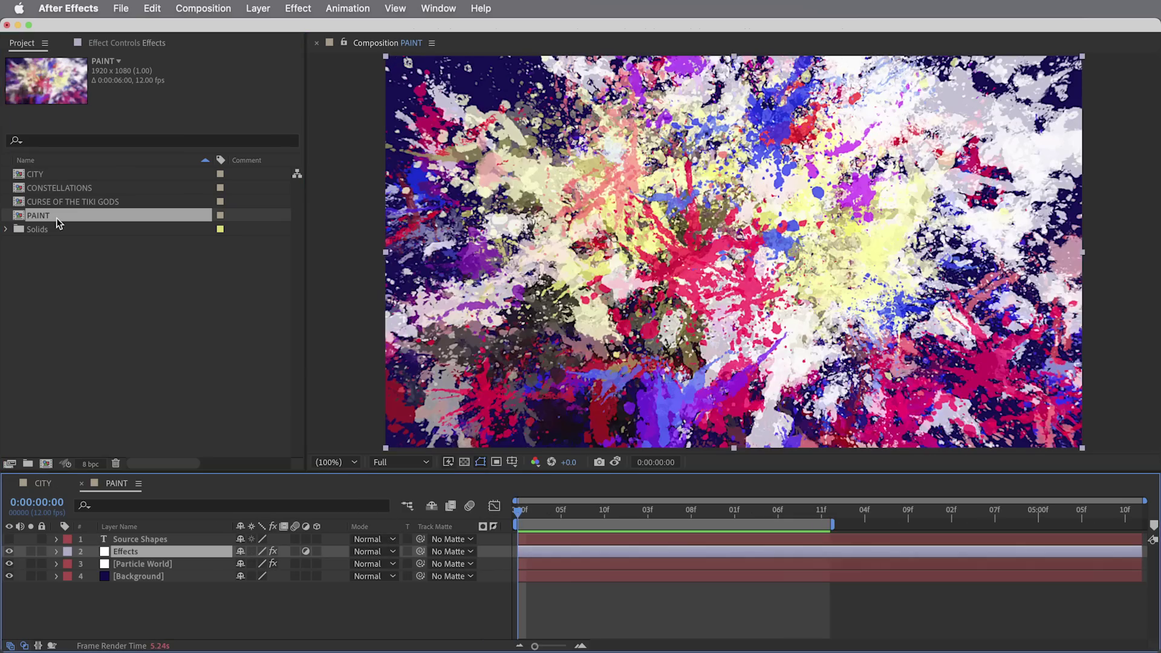
key(space)
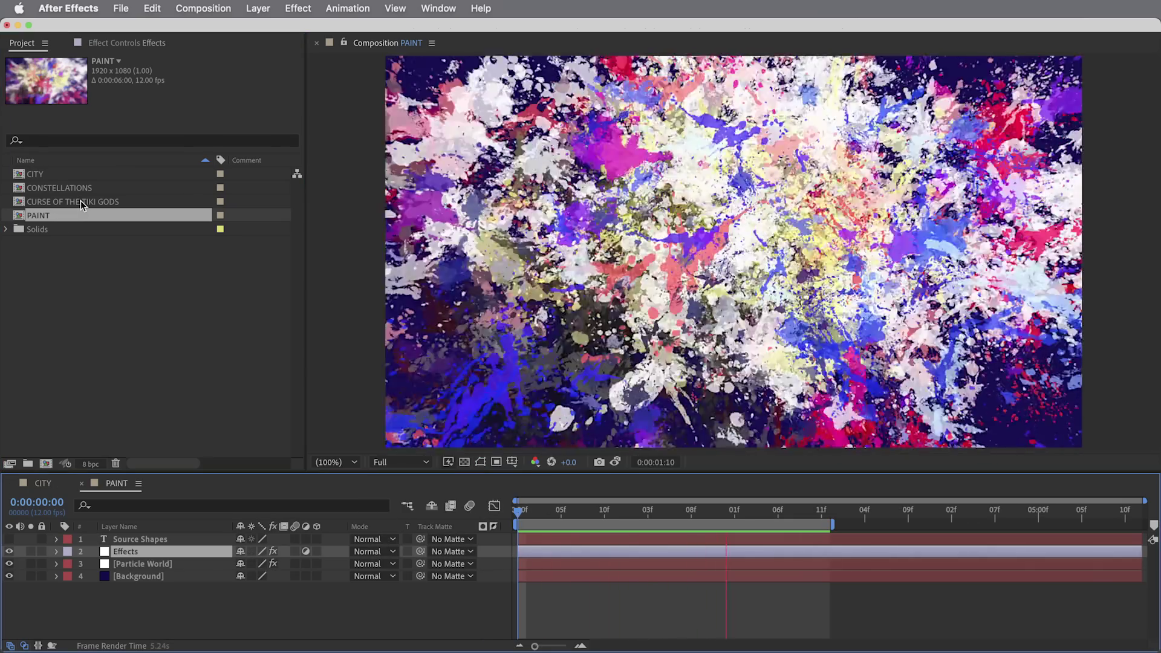
double_click(81, 201)
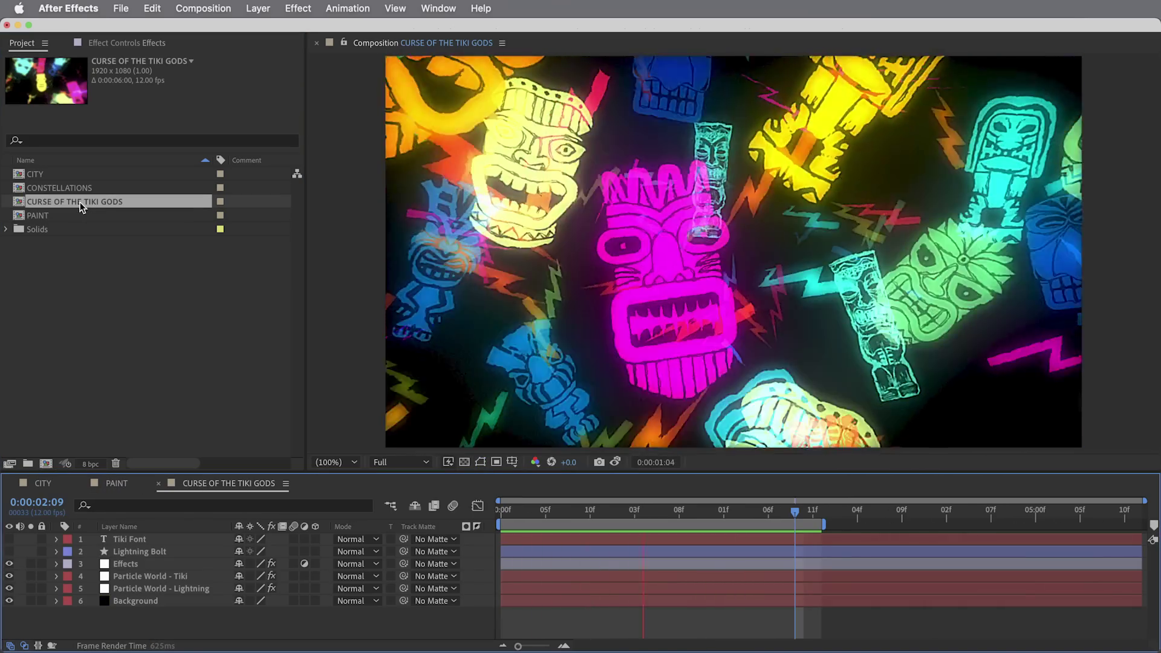
double_click(72, 185)
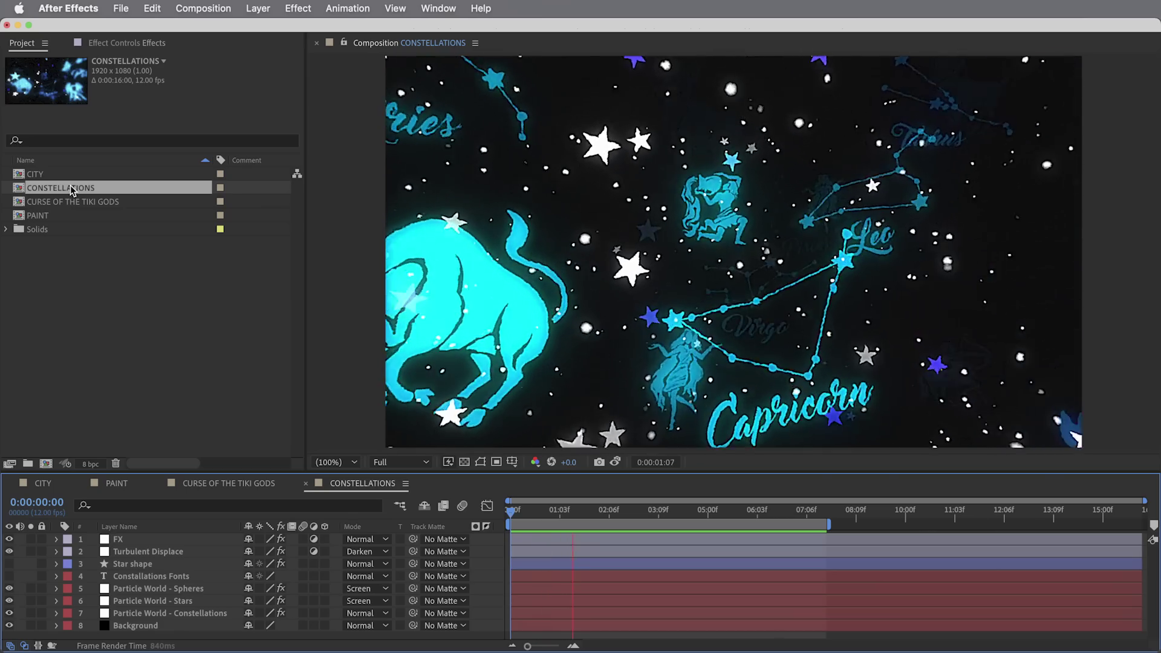
double_click(38, 174)
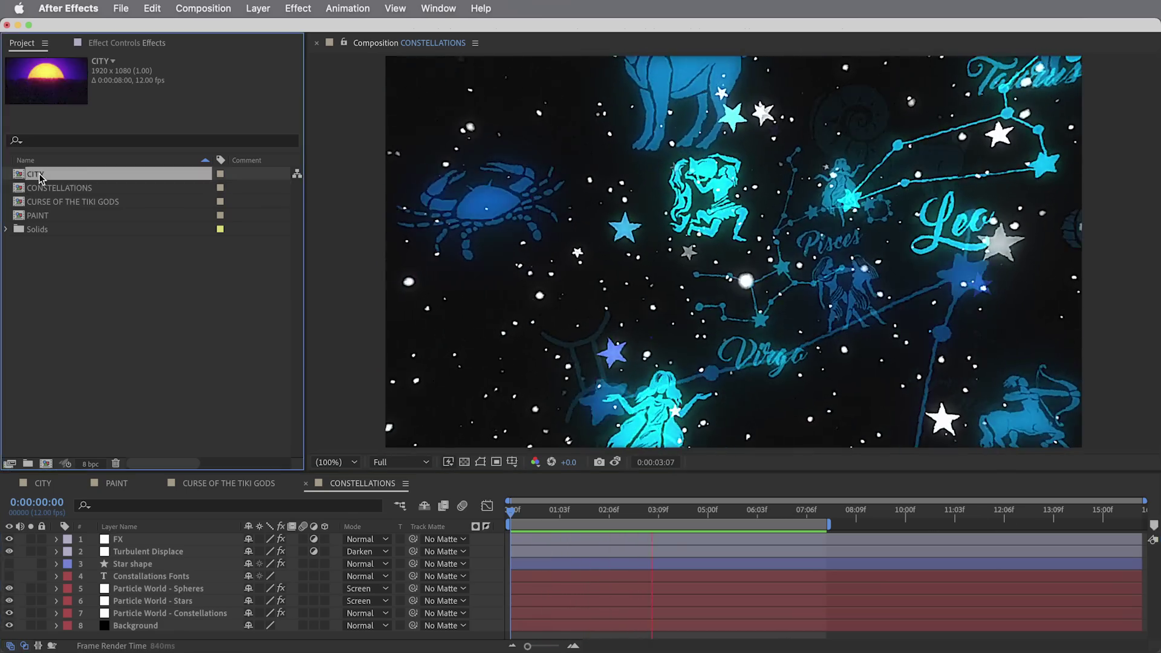